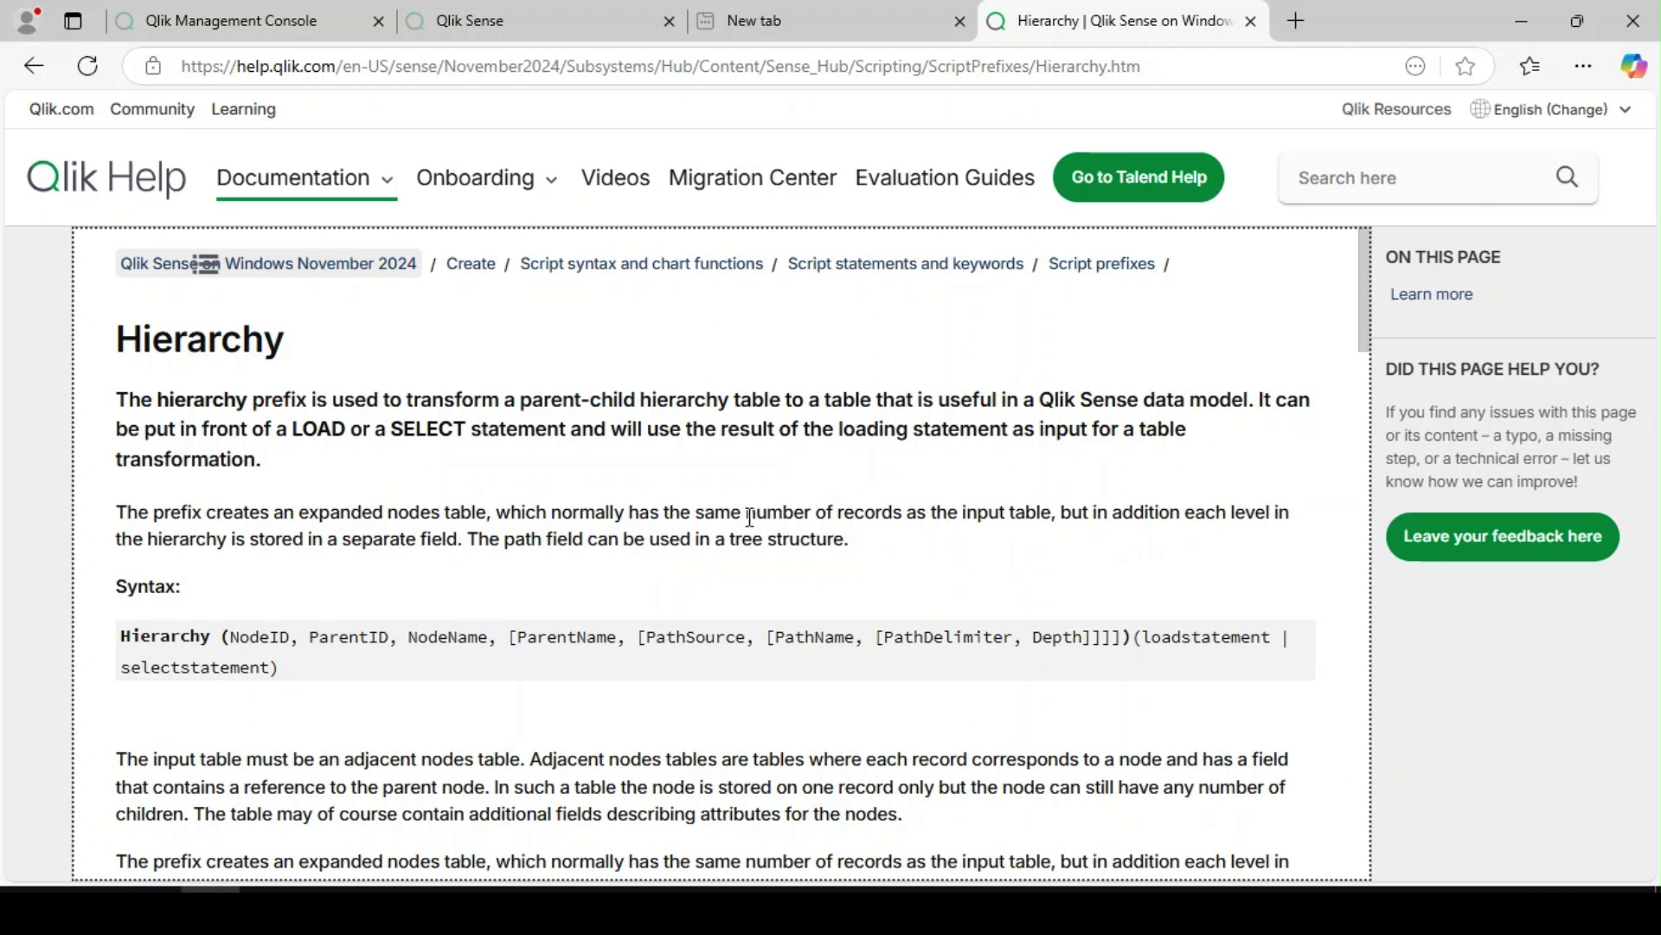
Skim the Hierarchy prefix help page, from its introduction and syntax through the arguments to the inline load example
scroll(730, 519, down, 10)
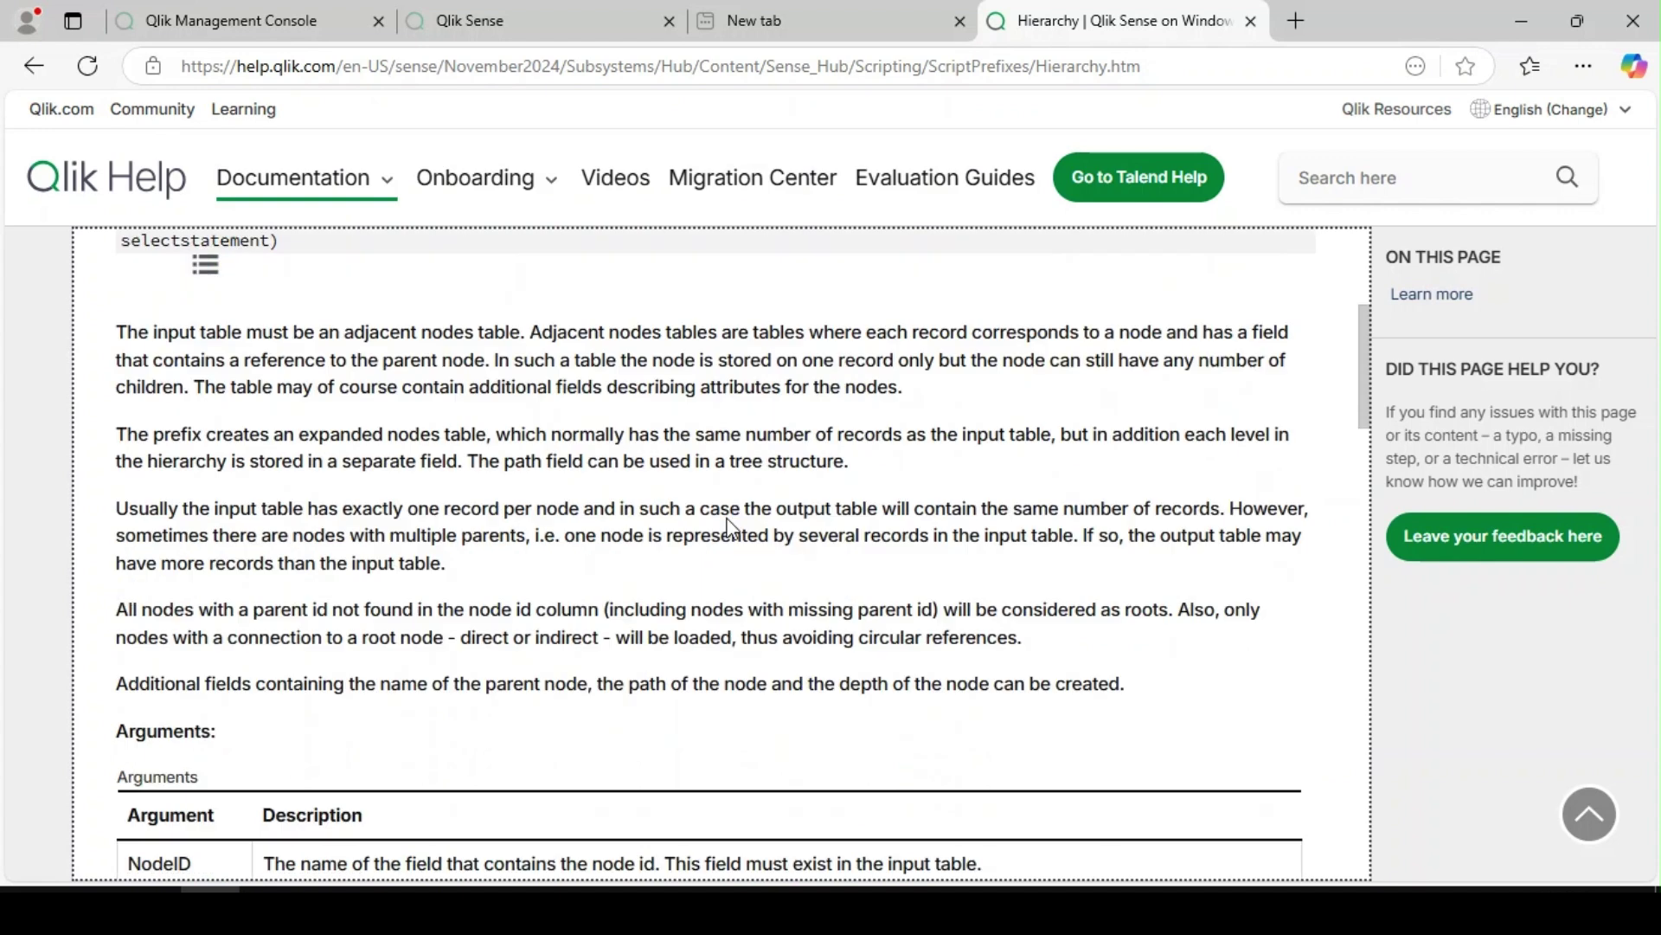
scroll(729, 526, down, 6)
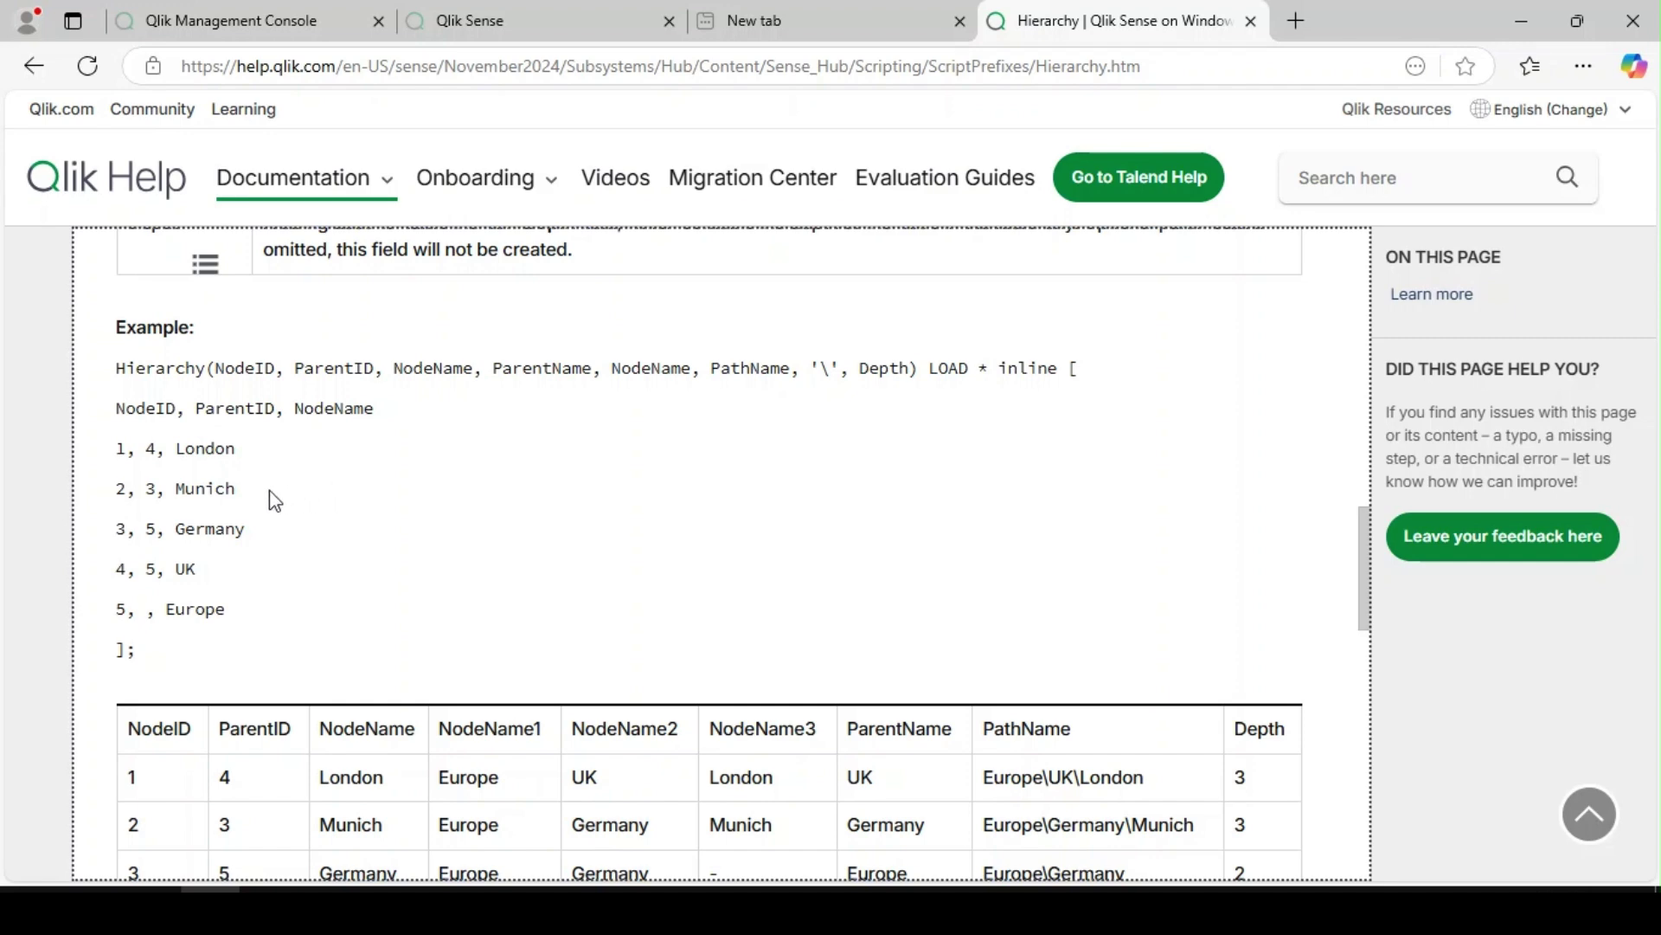
scroll(271, 494, up, 6)
scroll(278, 502, up, 8)
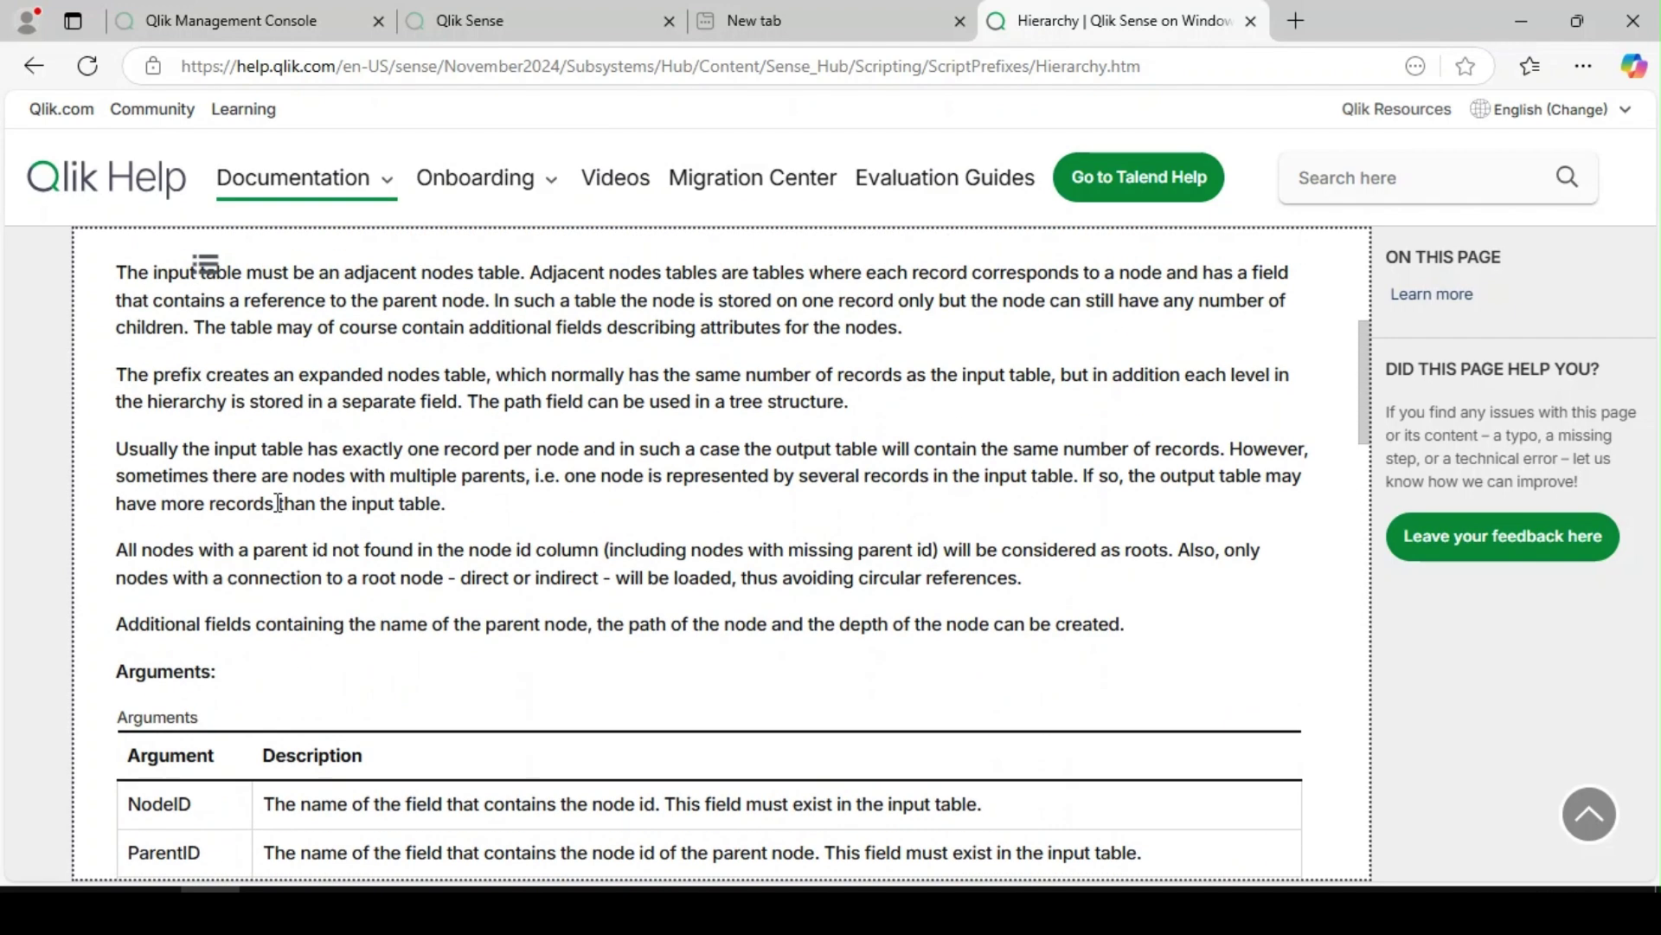
scroll(280, 512, up, 2)
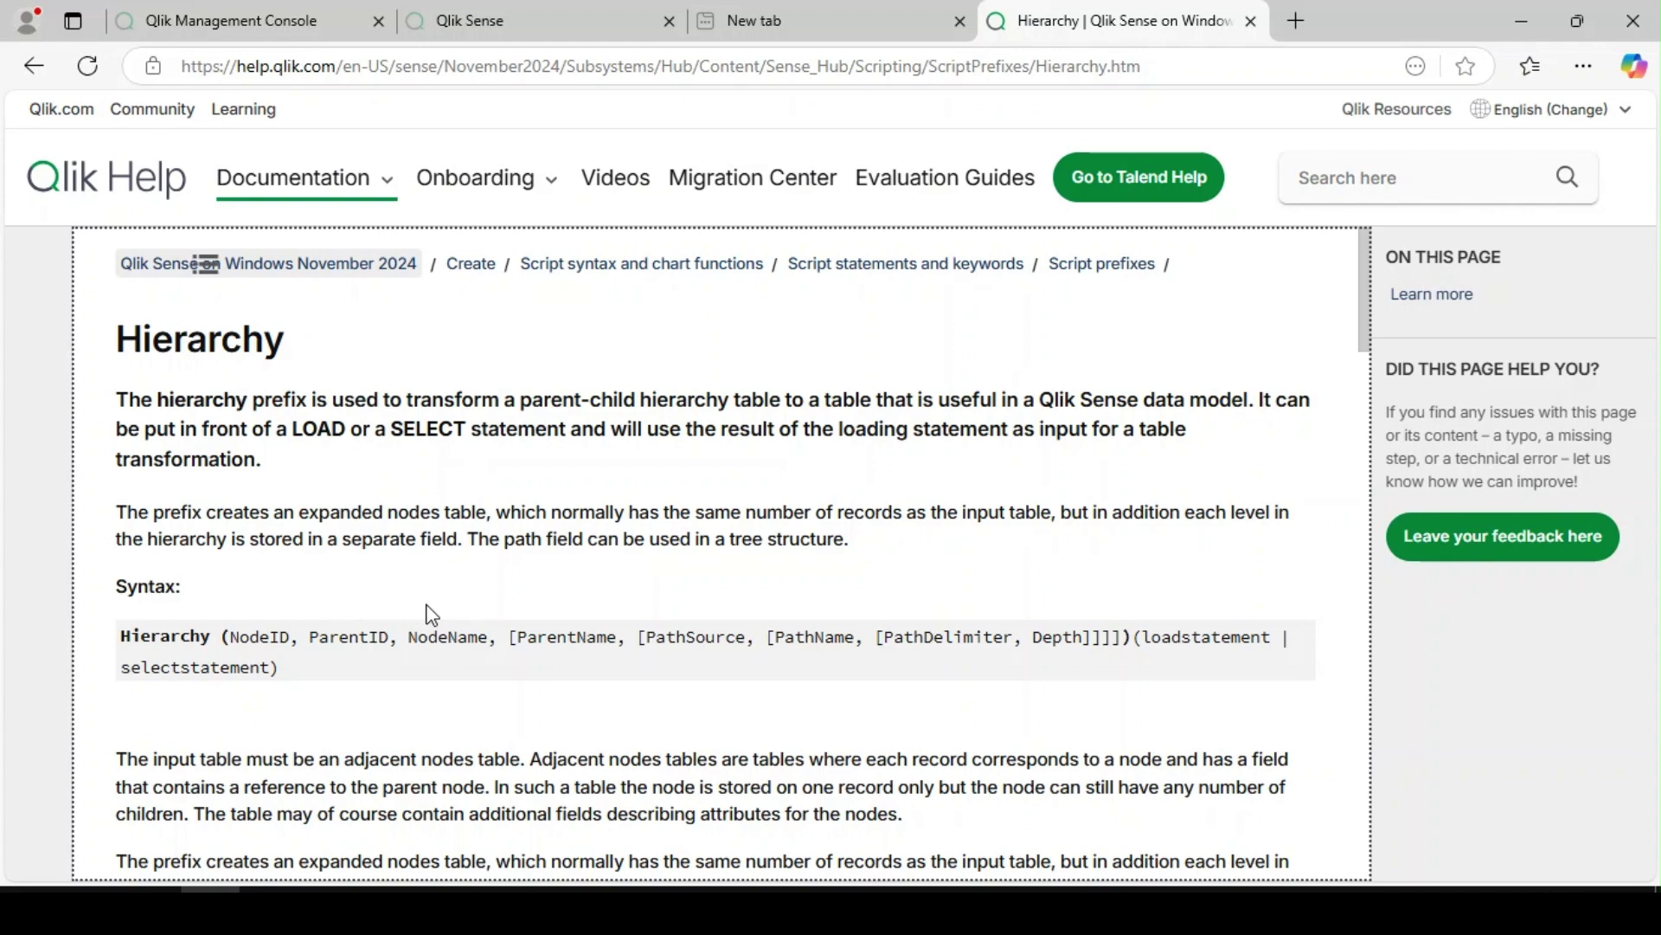
scroll(432, 614, down, 12)
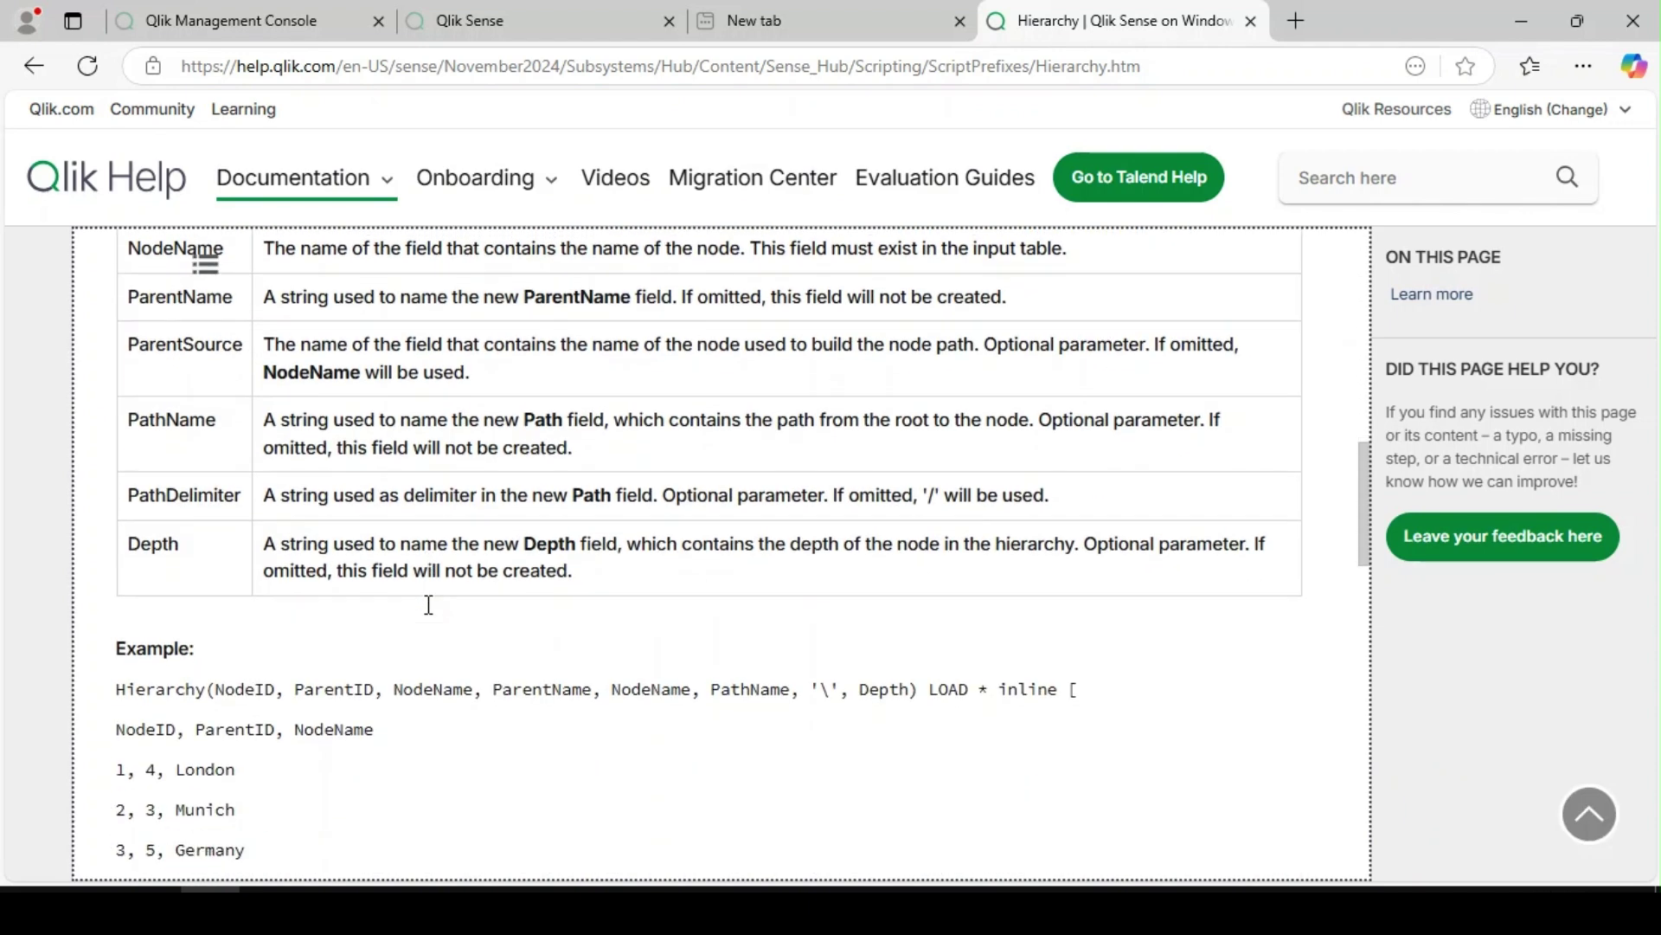
scroll(428, 604, down, 2)
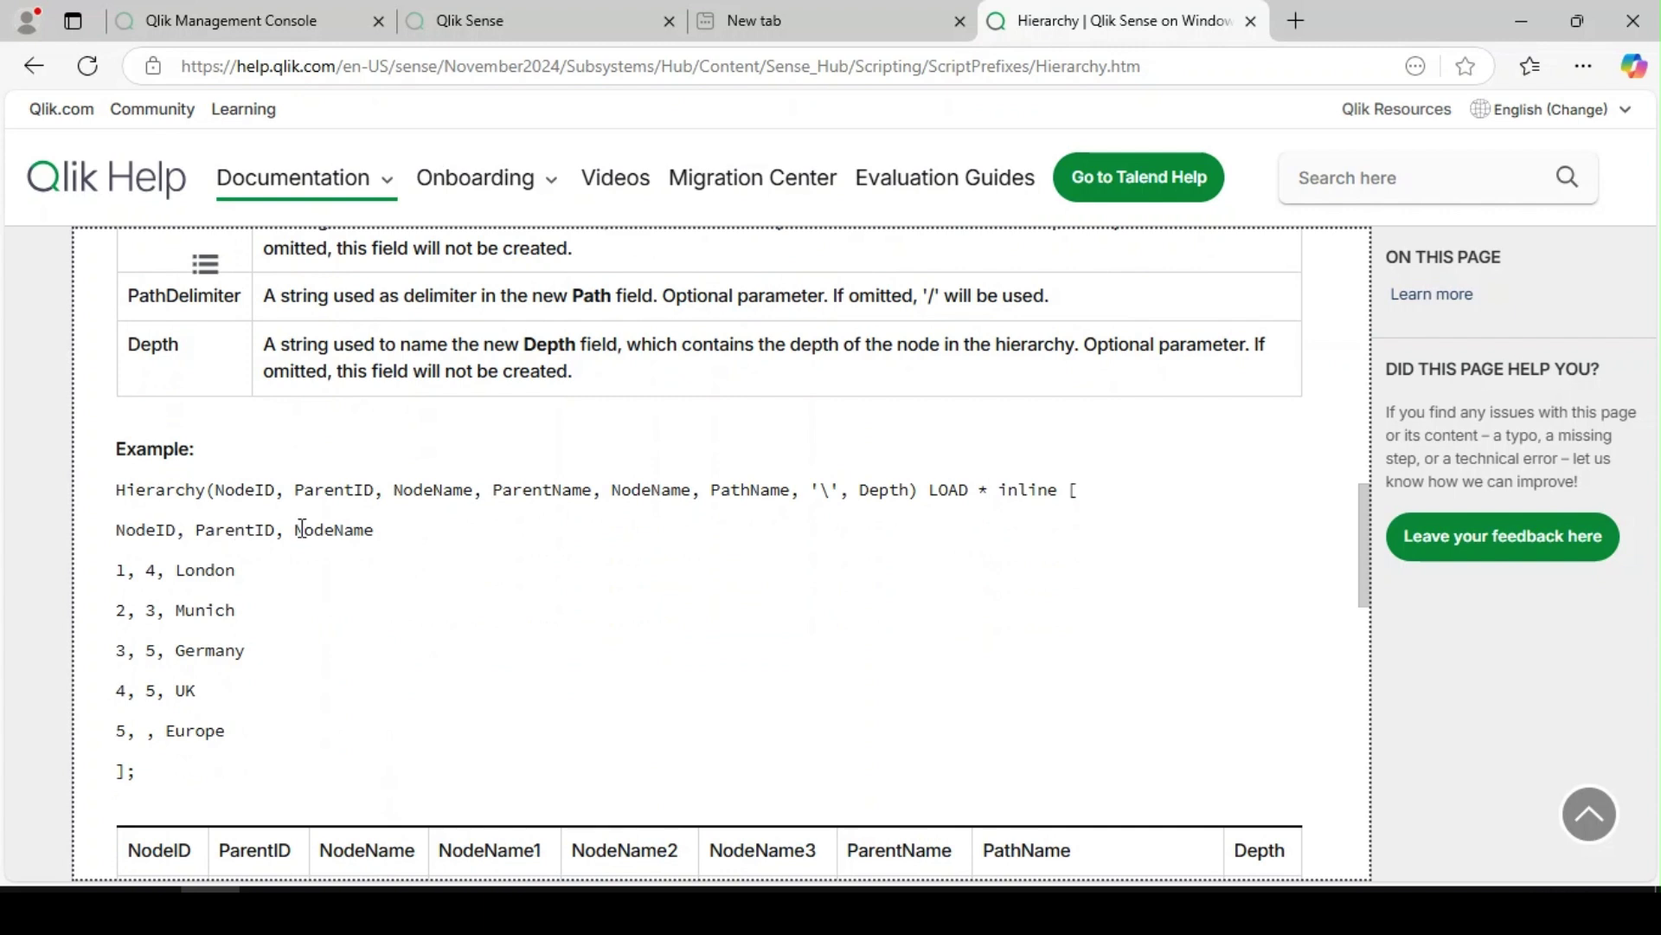
Examine the NodeID, ParentID and NodeName header fields and the London record in the inline example
double_click(145, 531)
click(278, 551)
double_click(350, 531)
click(358, 552)
drag(117, 571, 128, 574)
click(125, 573)
double_click(206, 571)
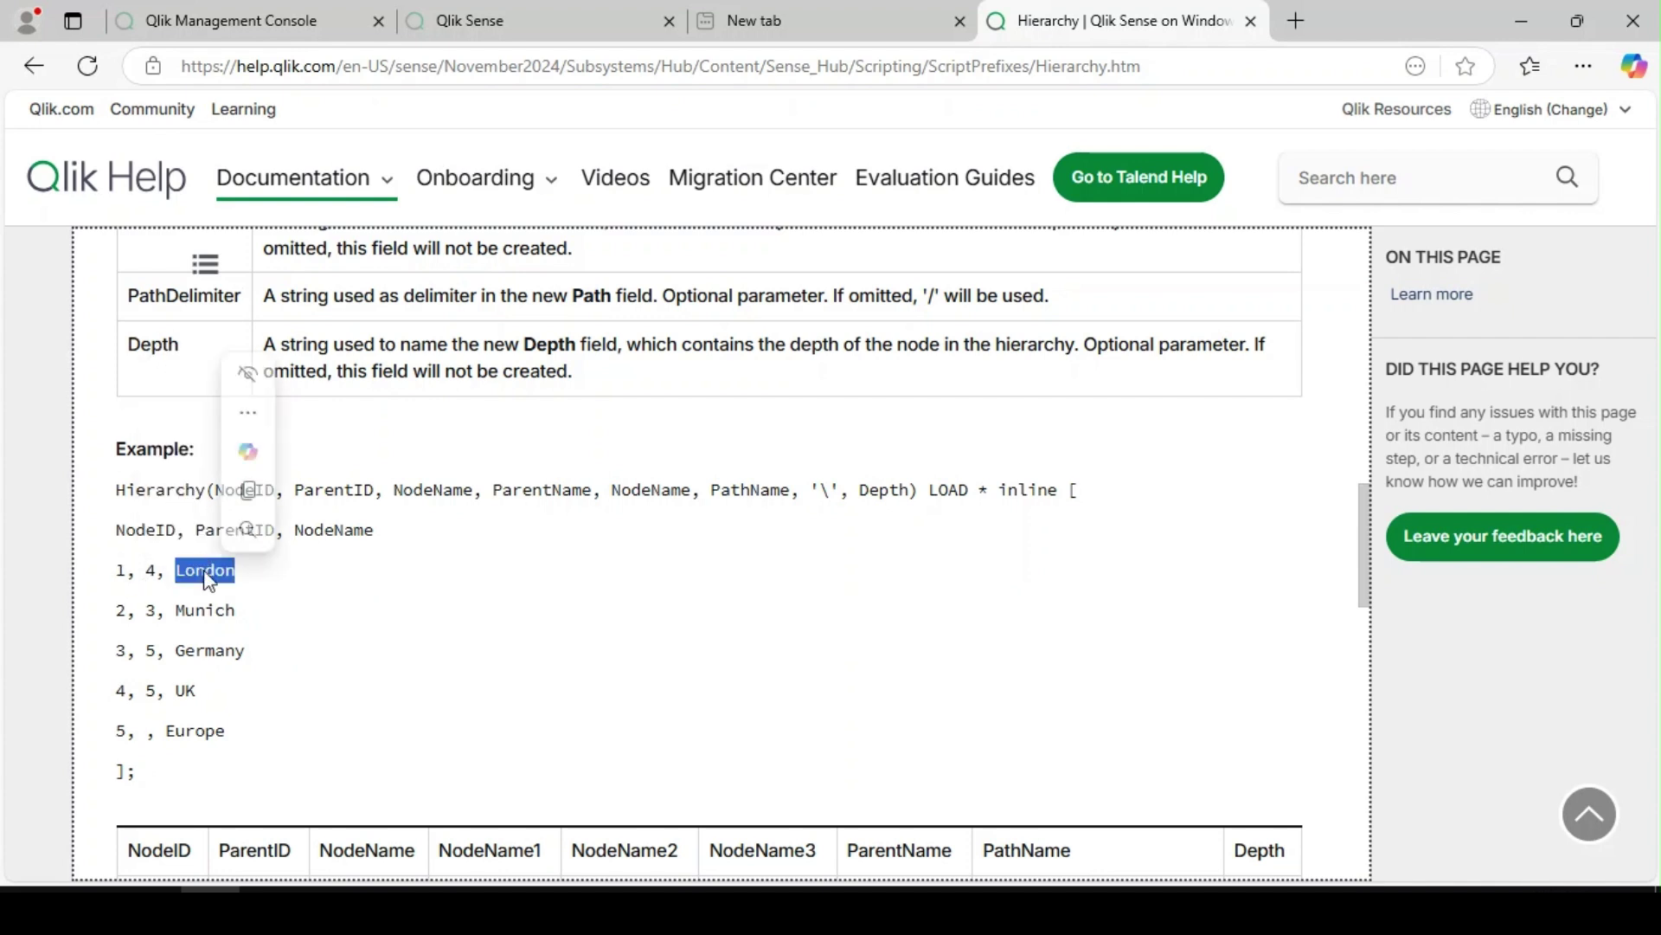
click(173, 573)
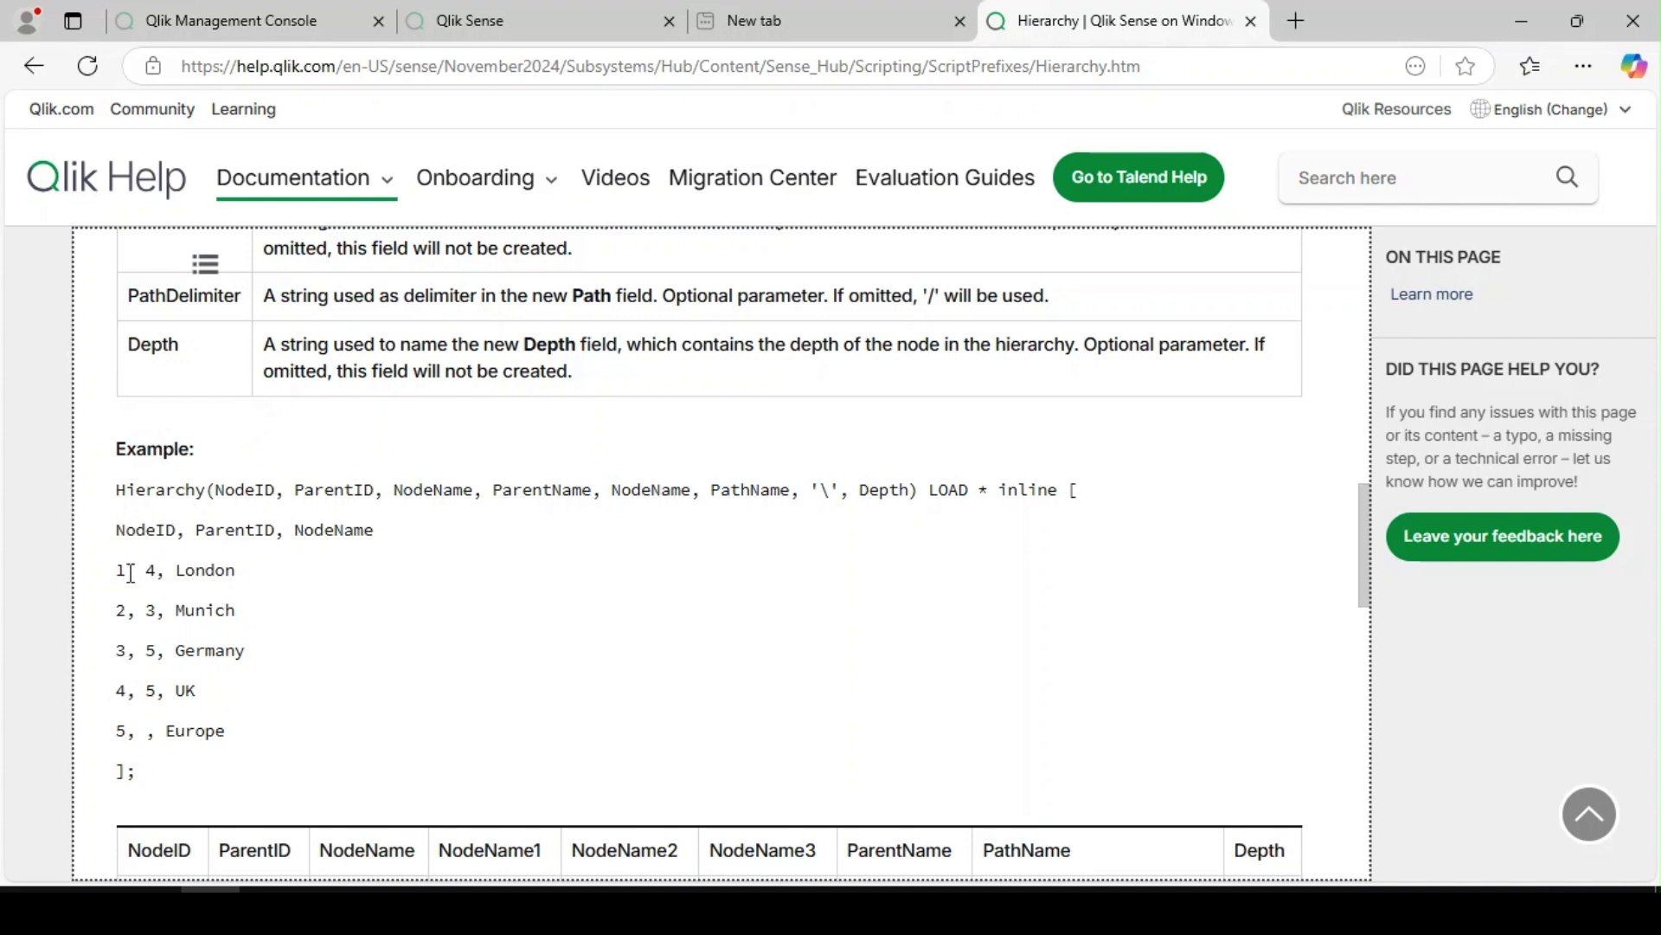
Trace the London record's node ID and parent ID to its parent record, UK, in the inline example
double_click(150, 571)
click(157, 578)
double_click(151, 574)
click(126, 572)
double_click(121, 571)
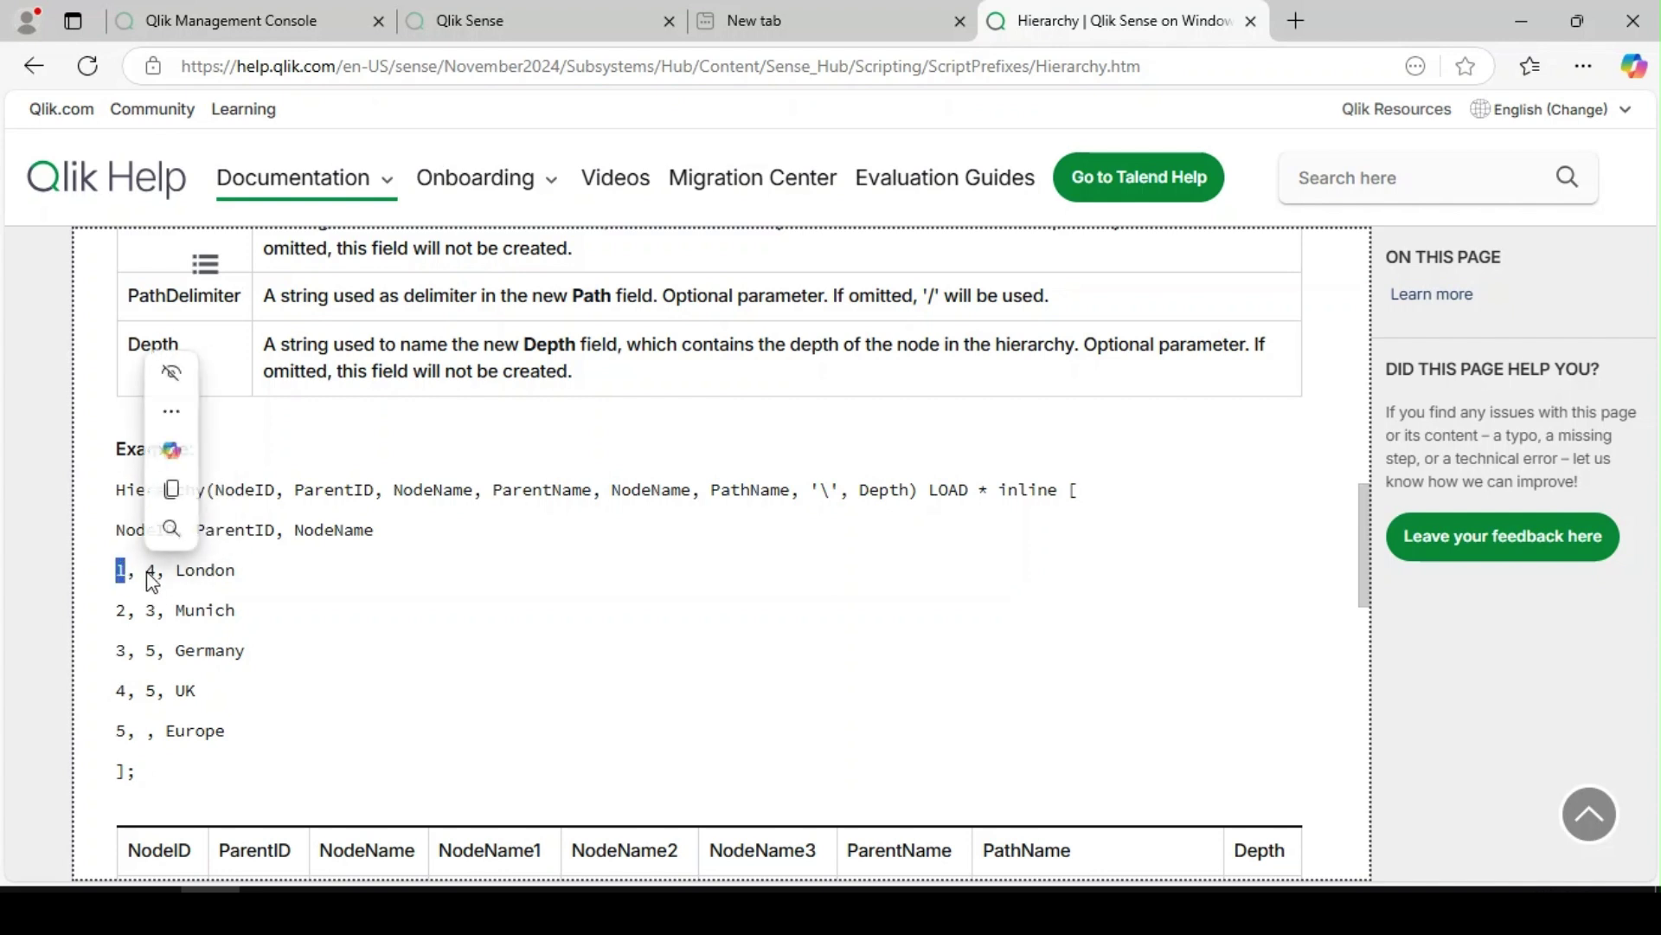
double_click(152, 572)
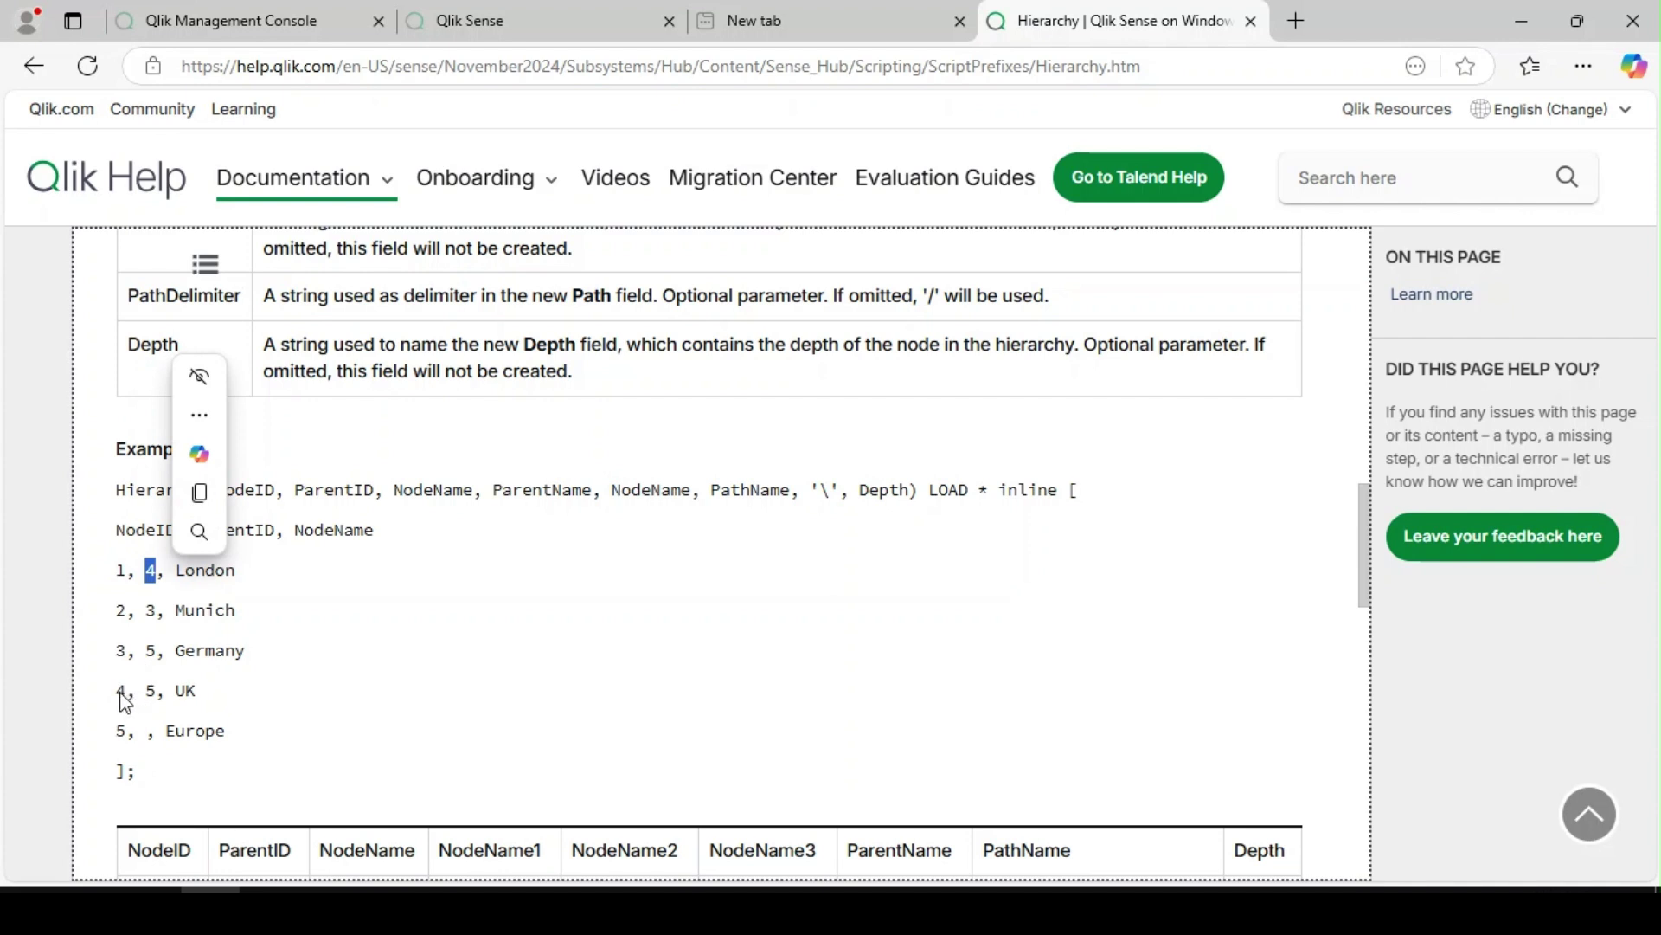
click(122, 690)
double_click(122, 689)
double_click(184, 689)
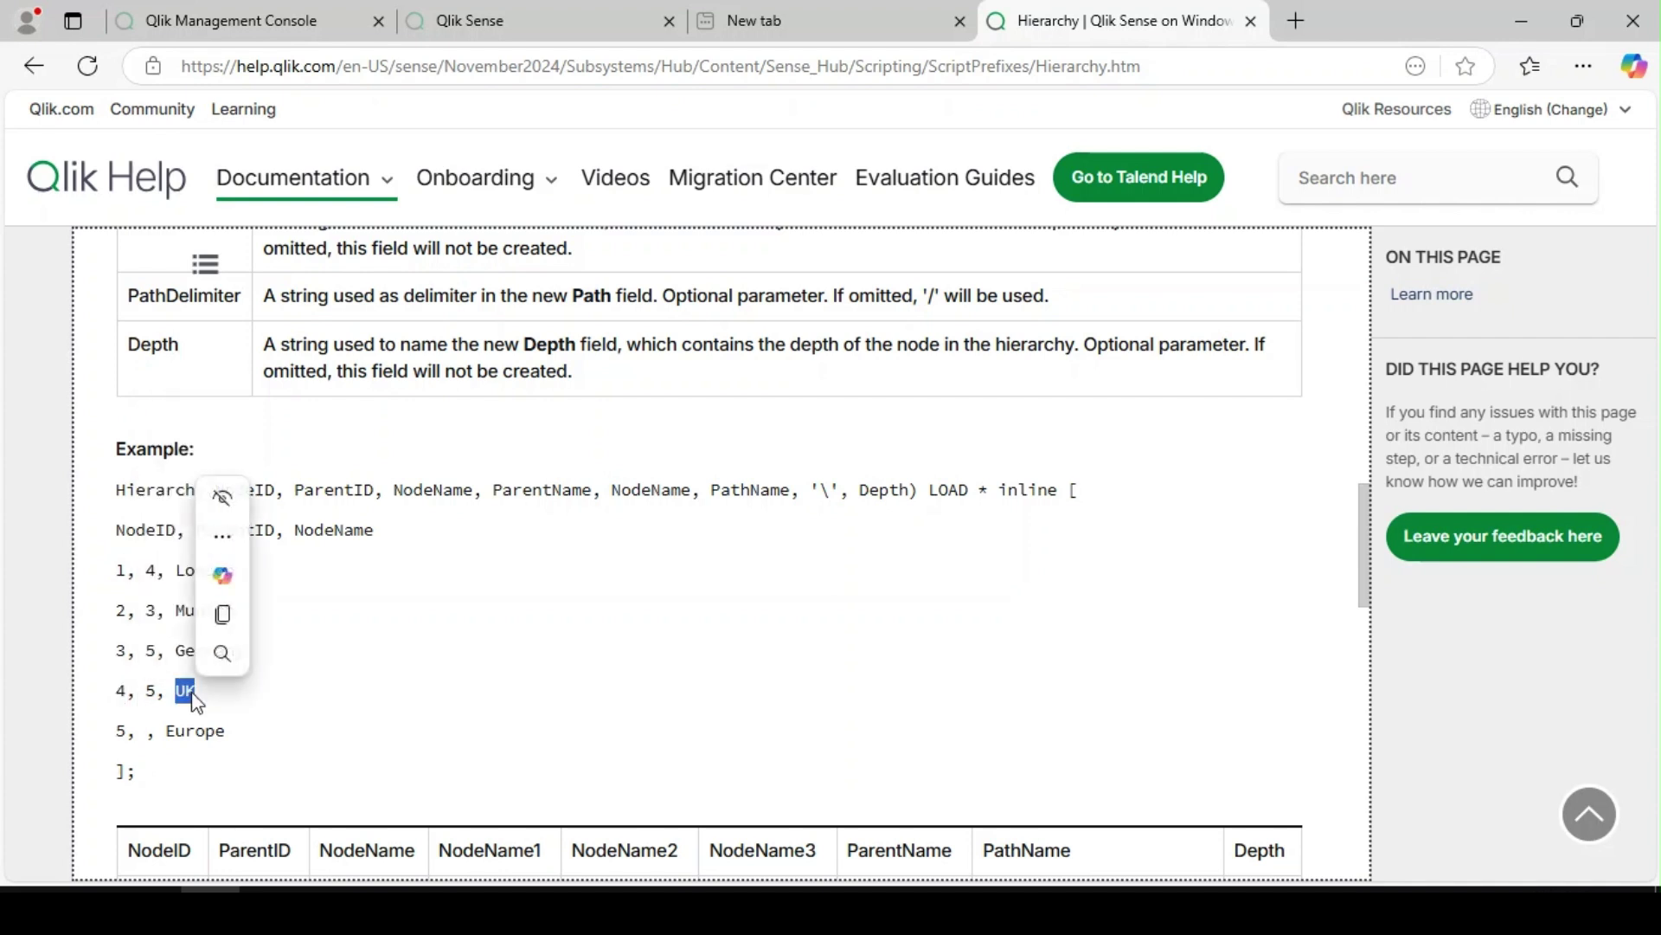
click(373, 586)
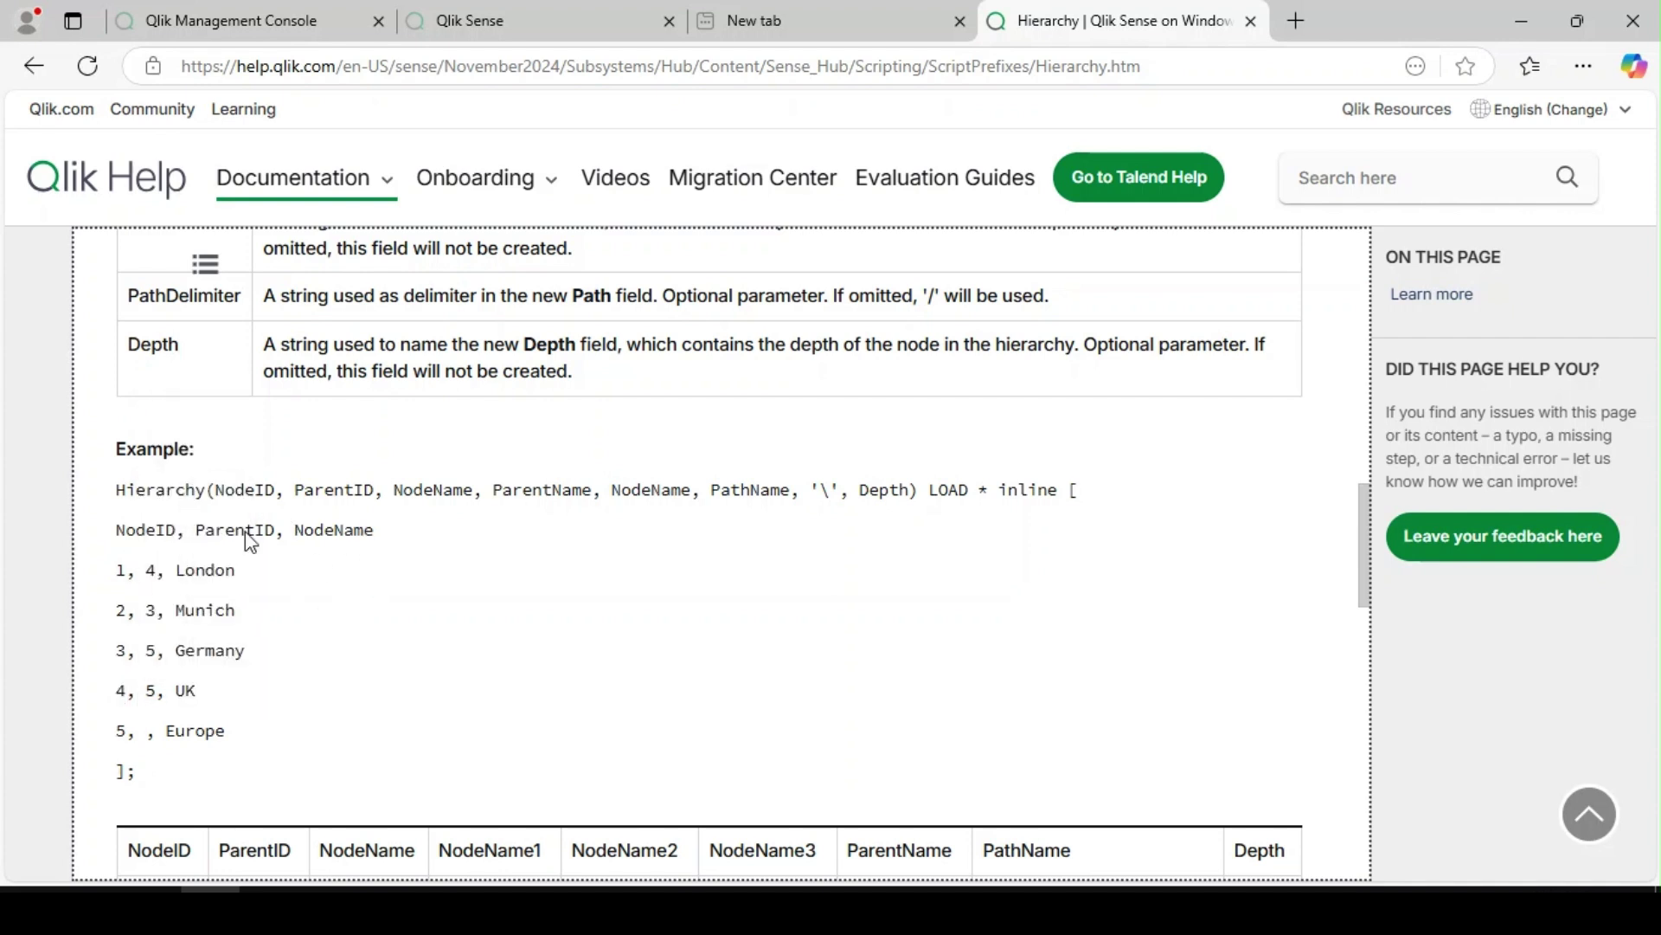
Compare the node IDs and parent IDs across the example records, following the UK record's parent ID to Europe
drag(122, 567, 115, 698)
click(115, 698)
drag(116, 611, 138, 570)
click(259, 623)
click(157, 571)
click(212, 578)
mouse_move(174, 690)
mouse_down()
mouse_move(149, 691)
mouse_move(169, 691)
mouse_up()
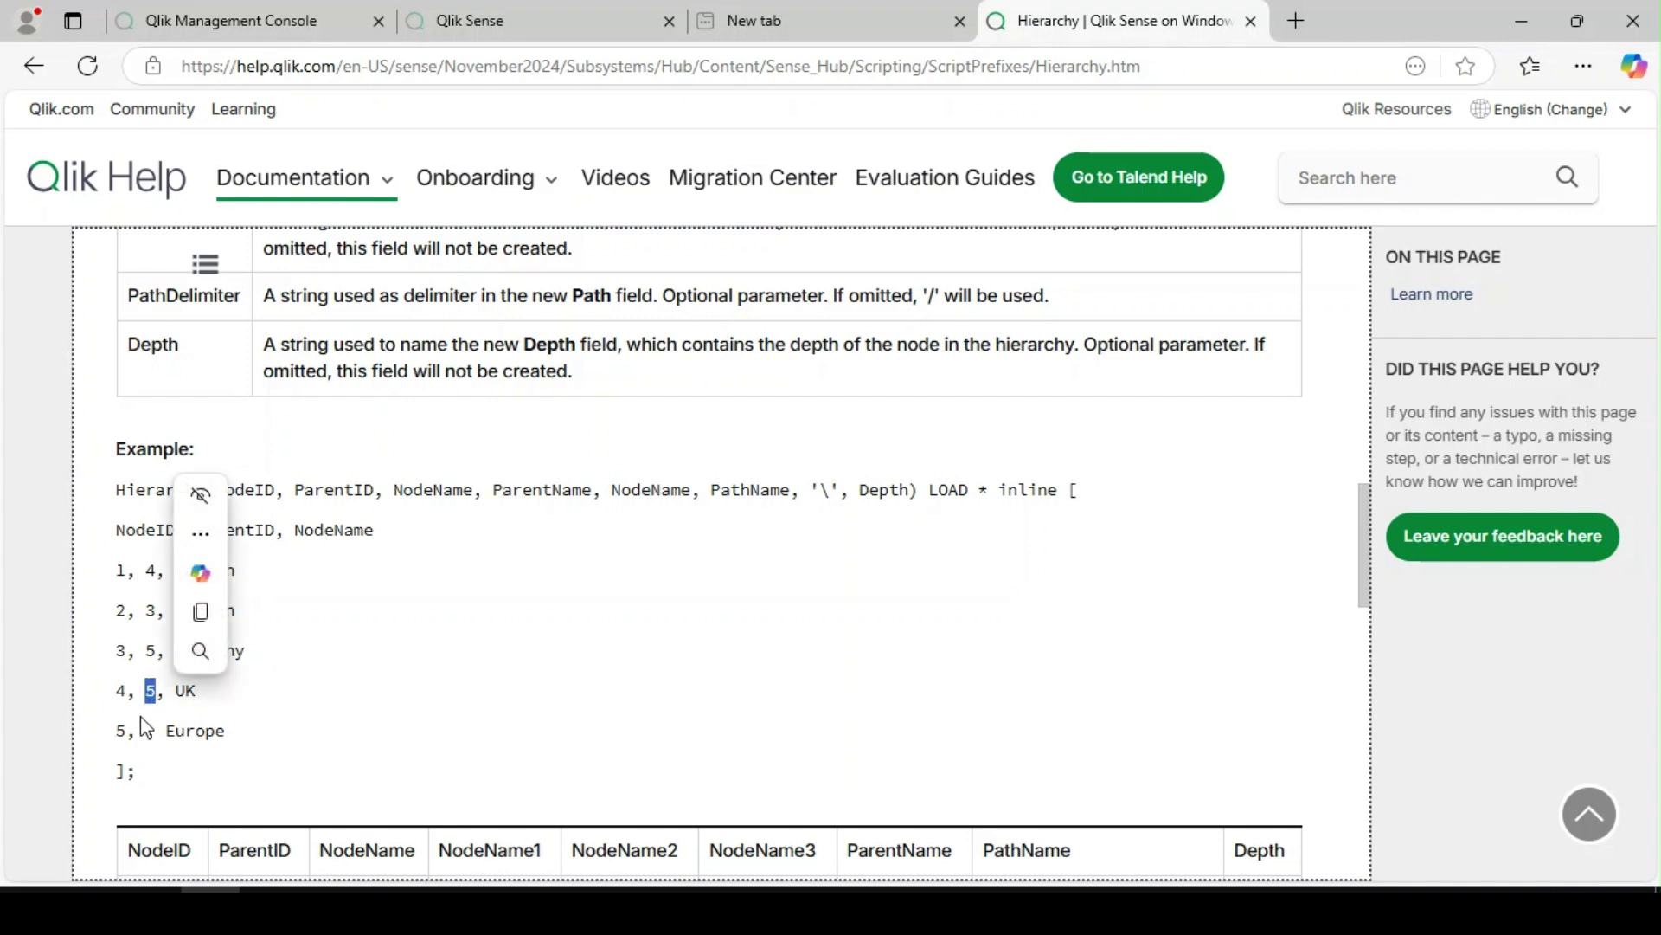
click(183, 747)
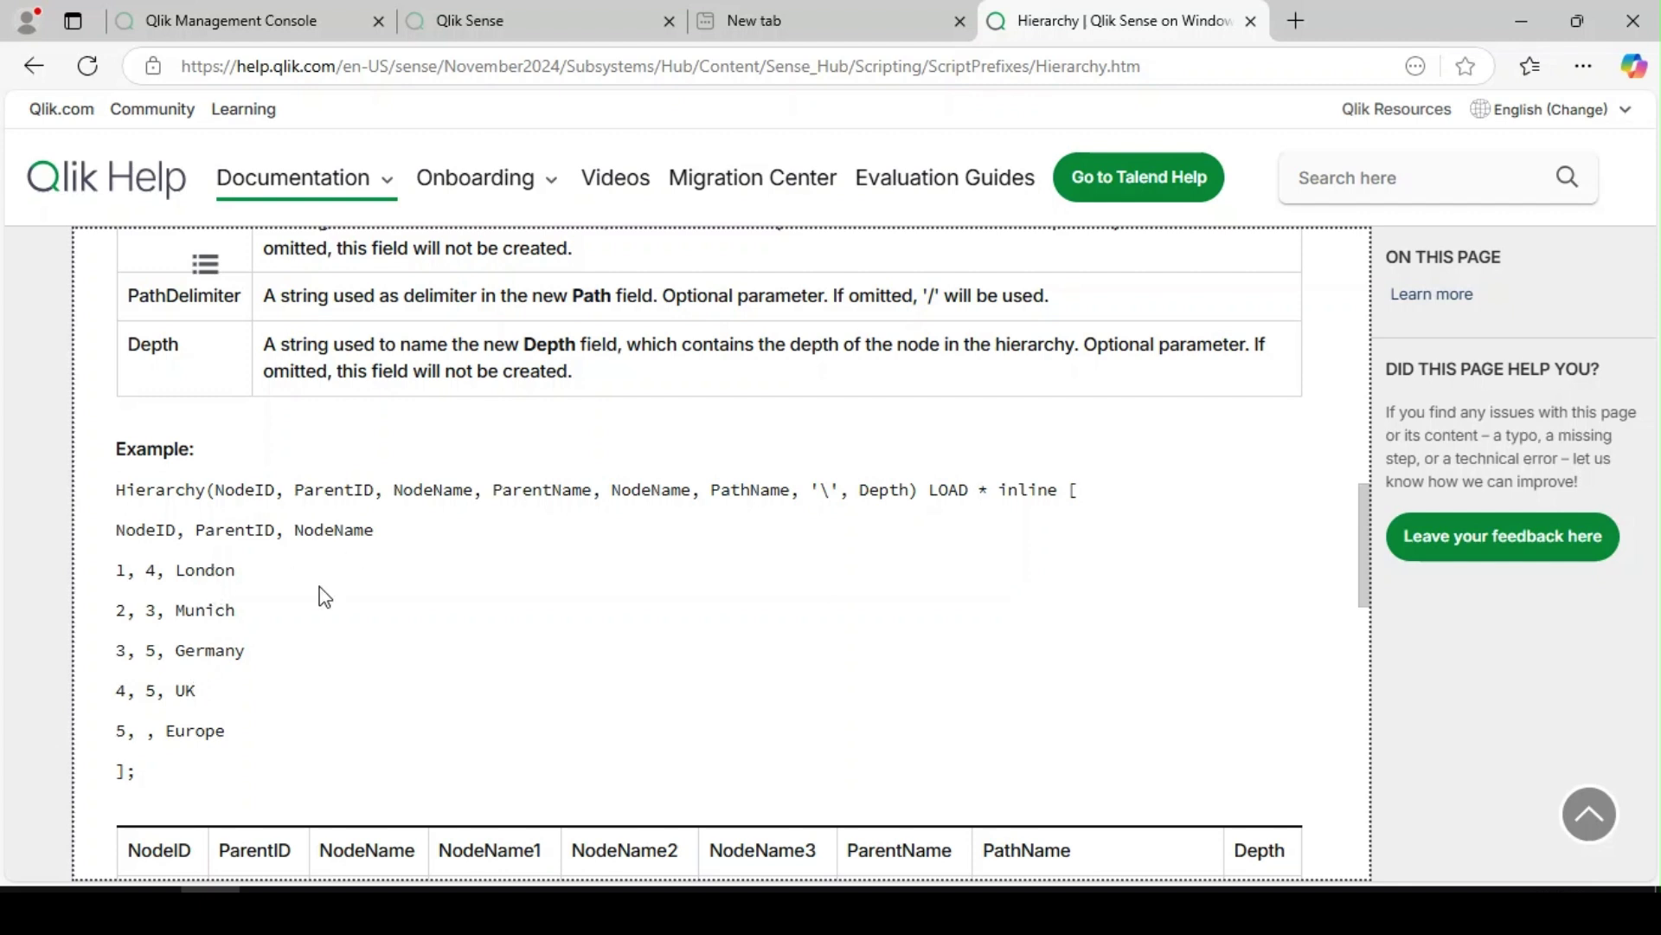
Examine the Hierarchy keyword in the example together with the inline table's field names and records
double_click(171, 490)
click(381, 562)
drag(116, 530, 245, 777)
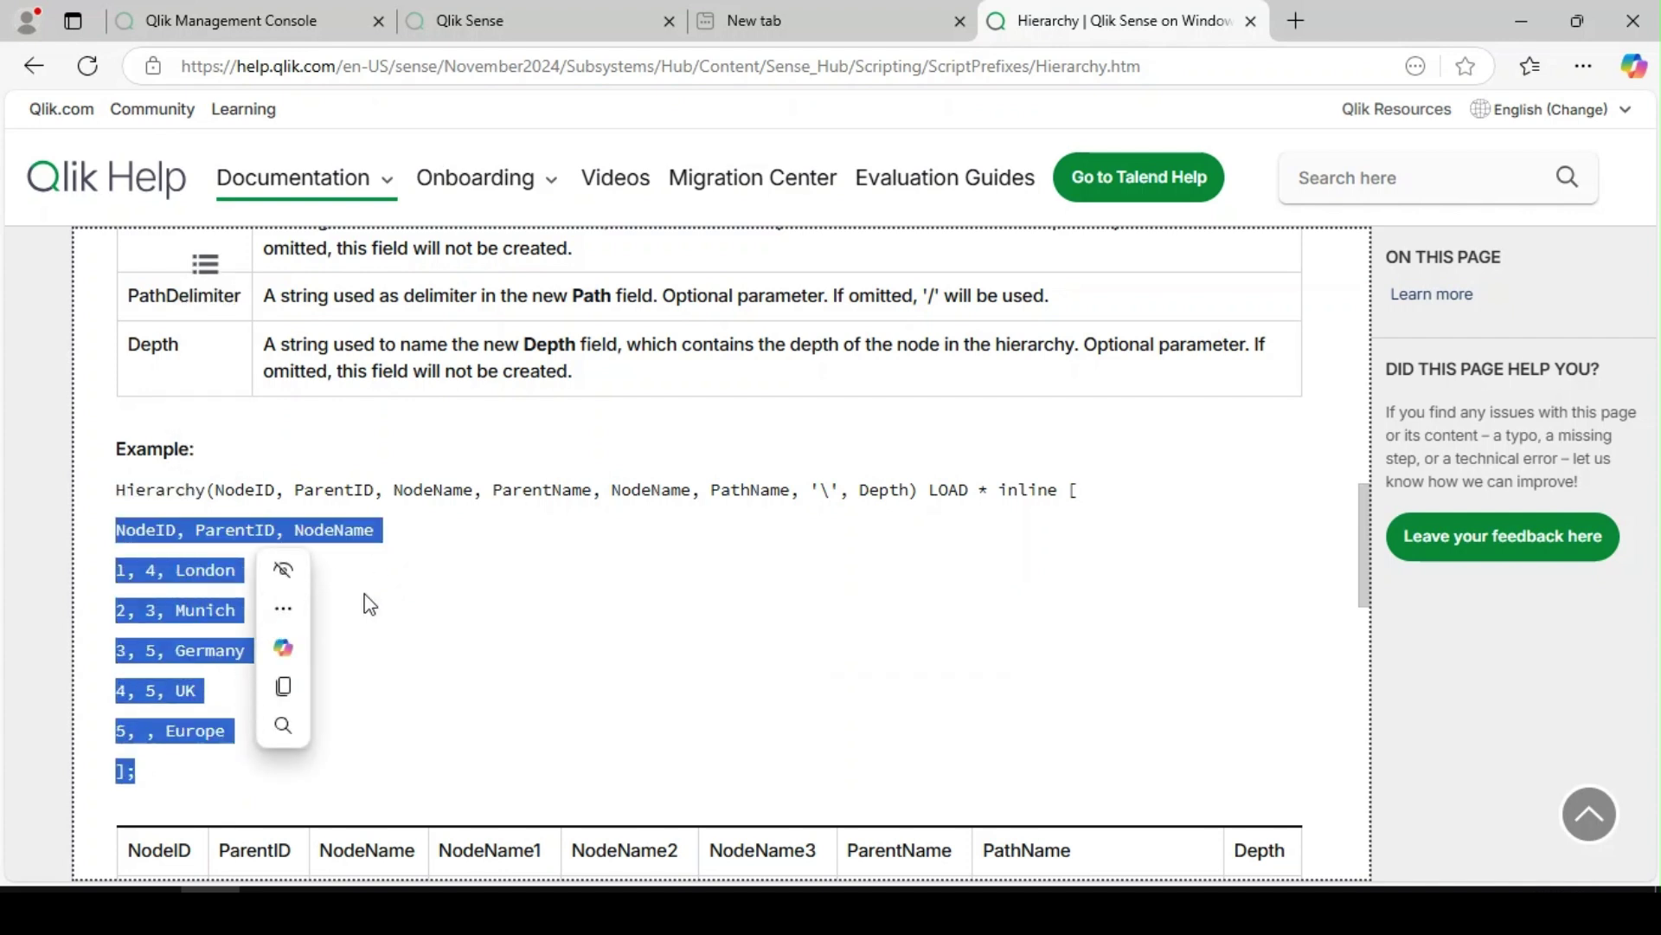
click(529, 610)
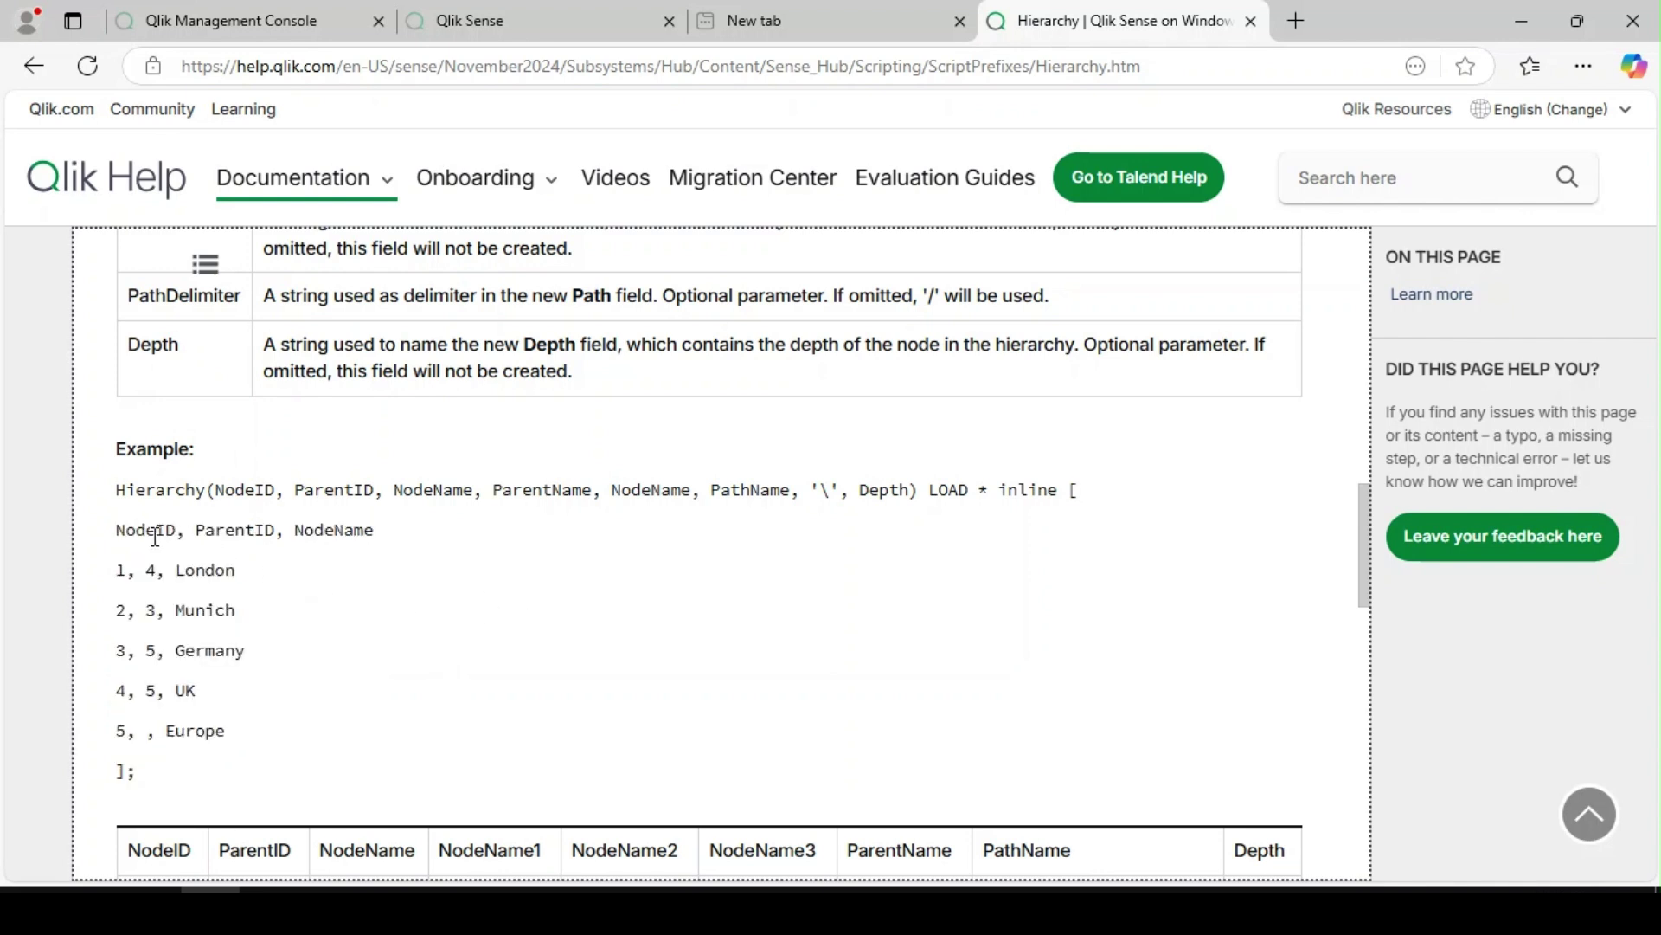
double_click(156, 532)
double_click(243, 529)
click(250, 563)
double_click(145, 492)
click(505, 571)
Review the example's Hierarchy prefix and inline input records alongside the resulting expanded nodes table
scroll(454, 622, up, 2)
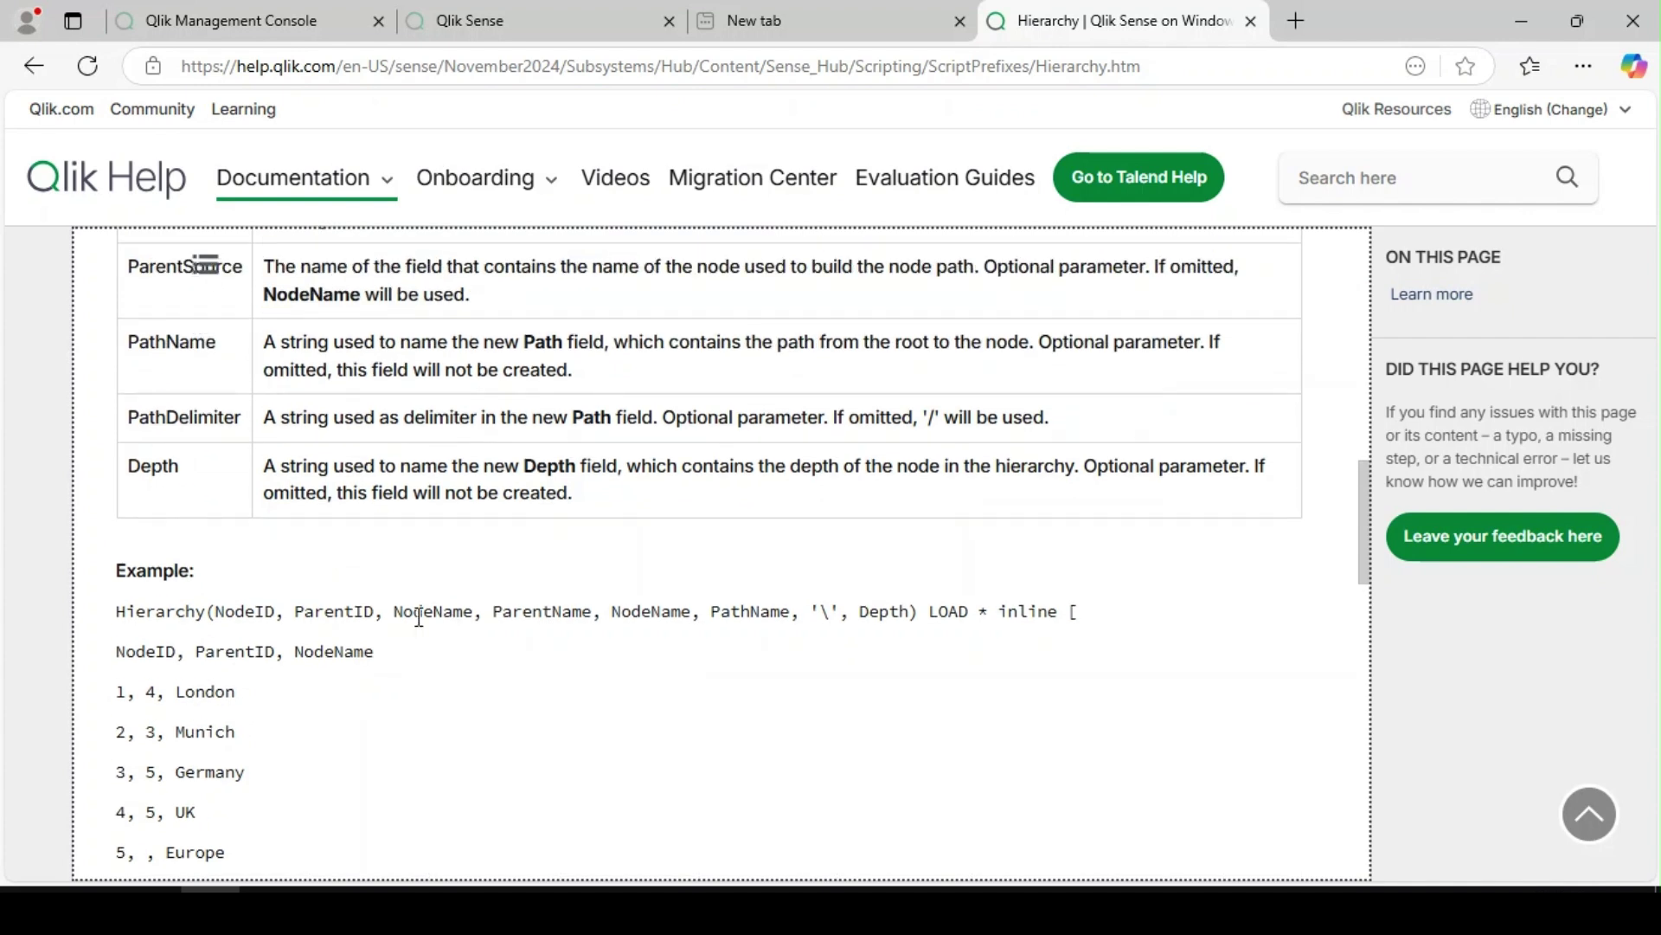
double_click(174, 611)
click(385, 674)
drag(125, 649, 226, 848)
scroll(400, 767, down, 4)
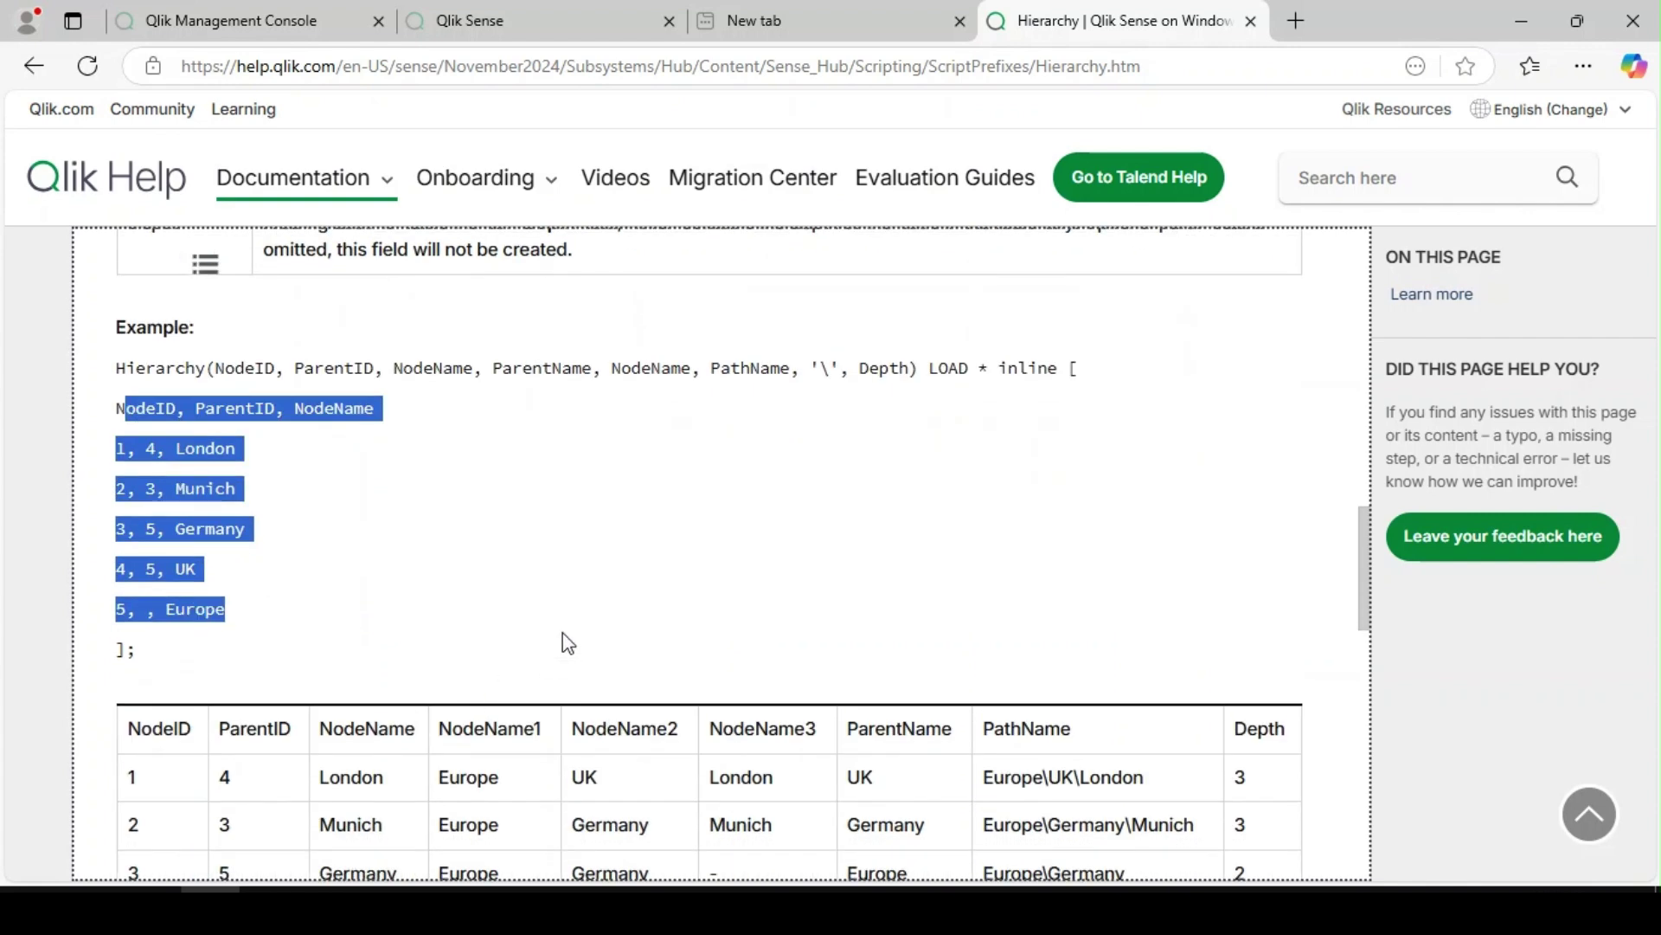
click(469, 603)
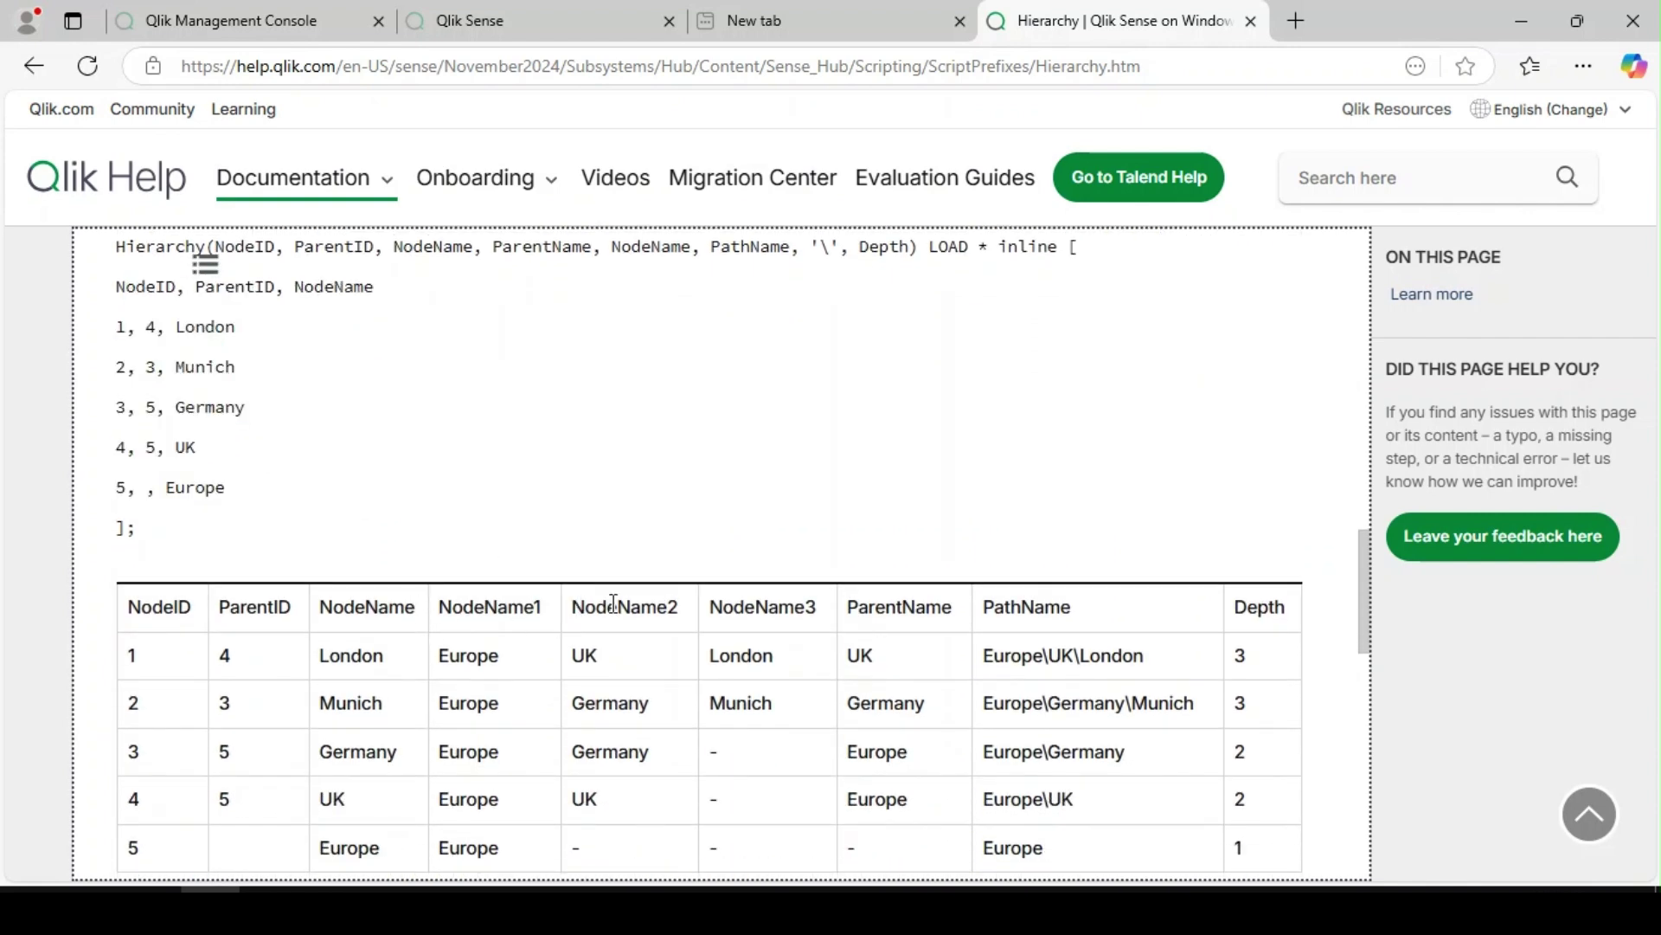
scroll(996, 606, down, 1)
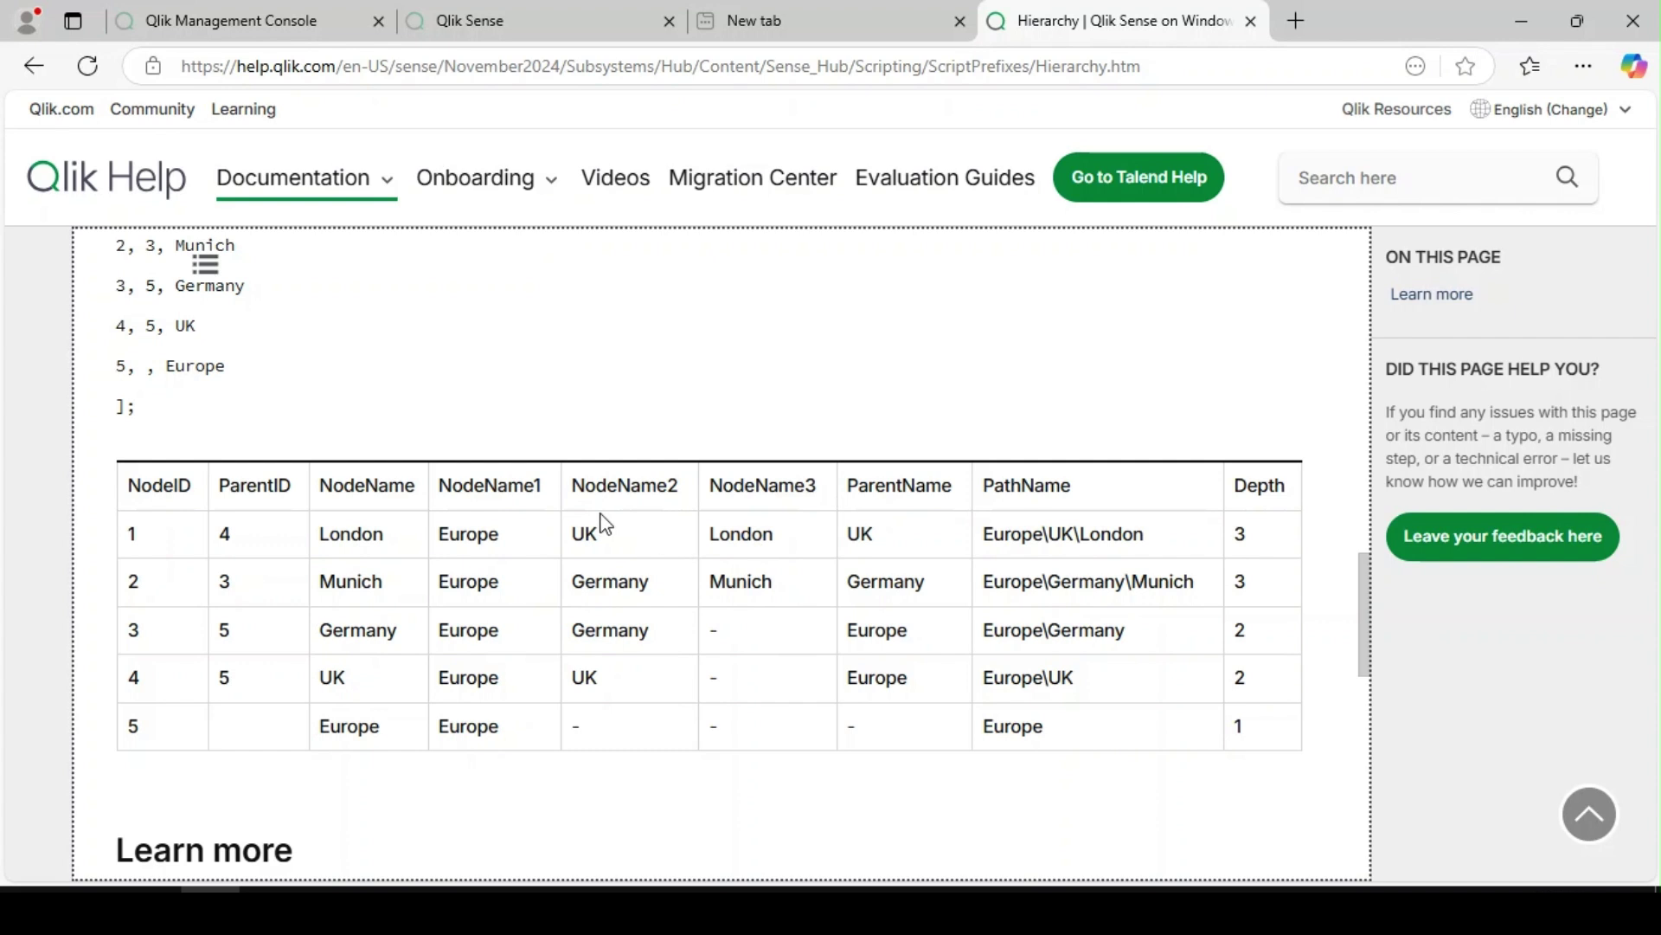
Examine the NodeName1 to NodeName3 columns and compare the inline input records with the full output table
drag(450, 485, 564, 505)
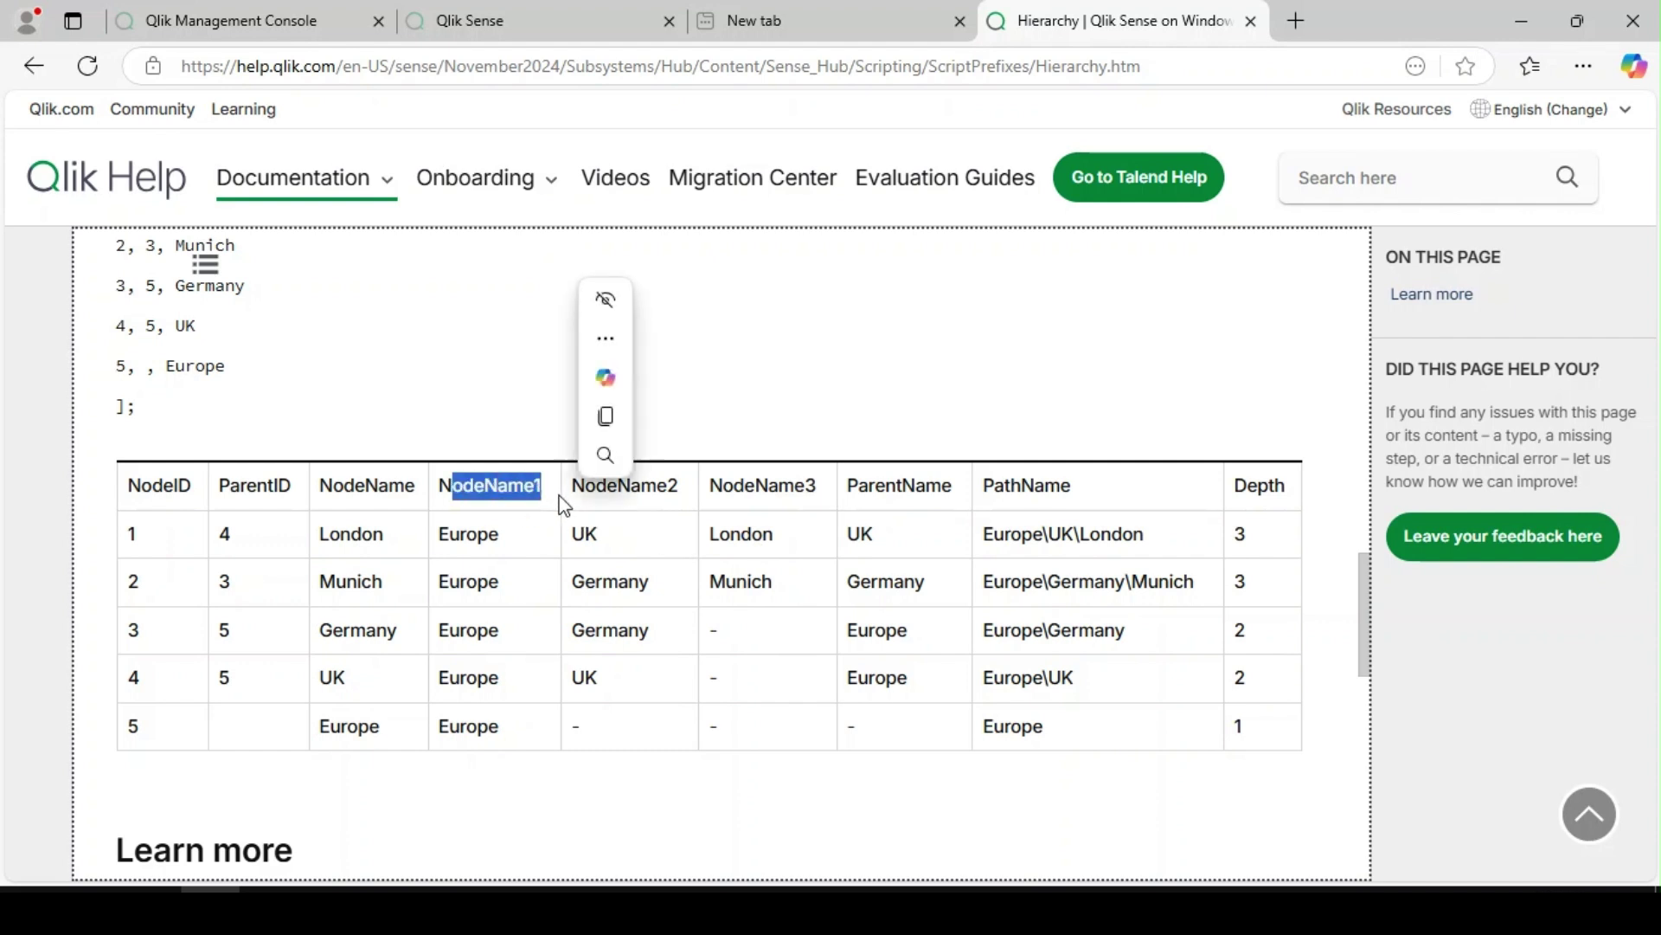
click(656, 487)
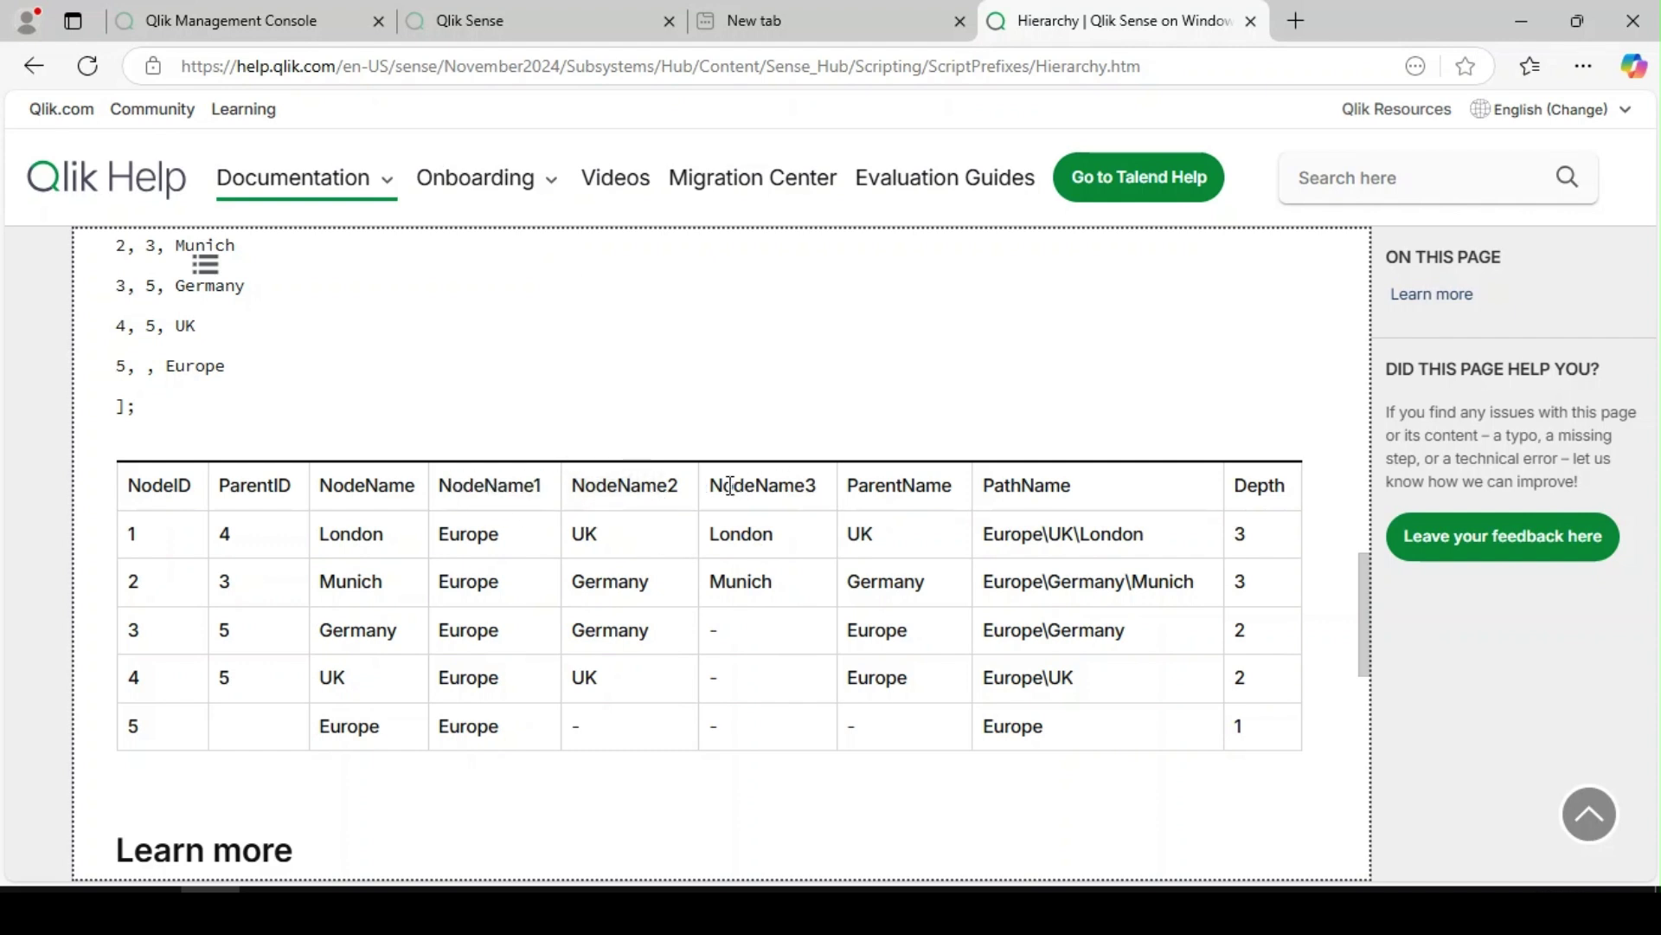
drag(709, 486, 831, 506)
click(830, 671)
scroll(226, 531, up, 1)
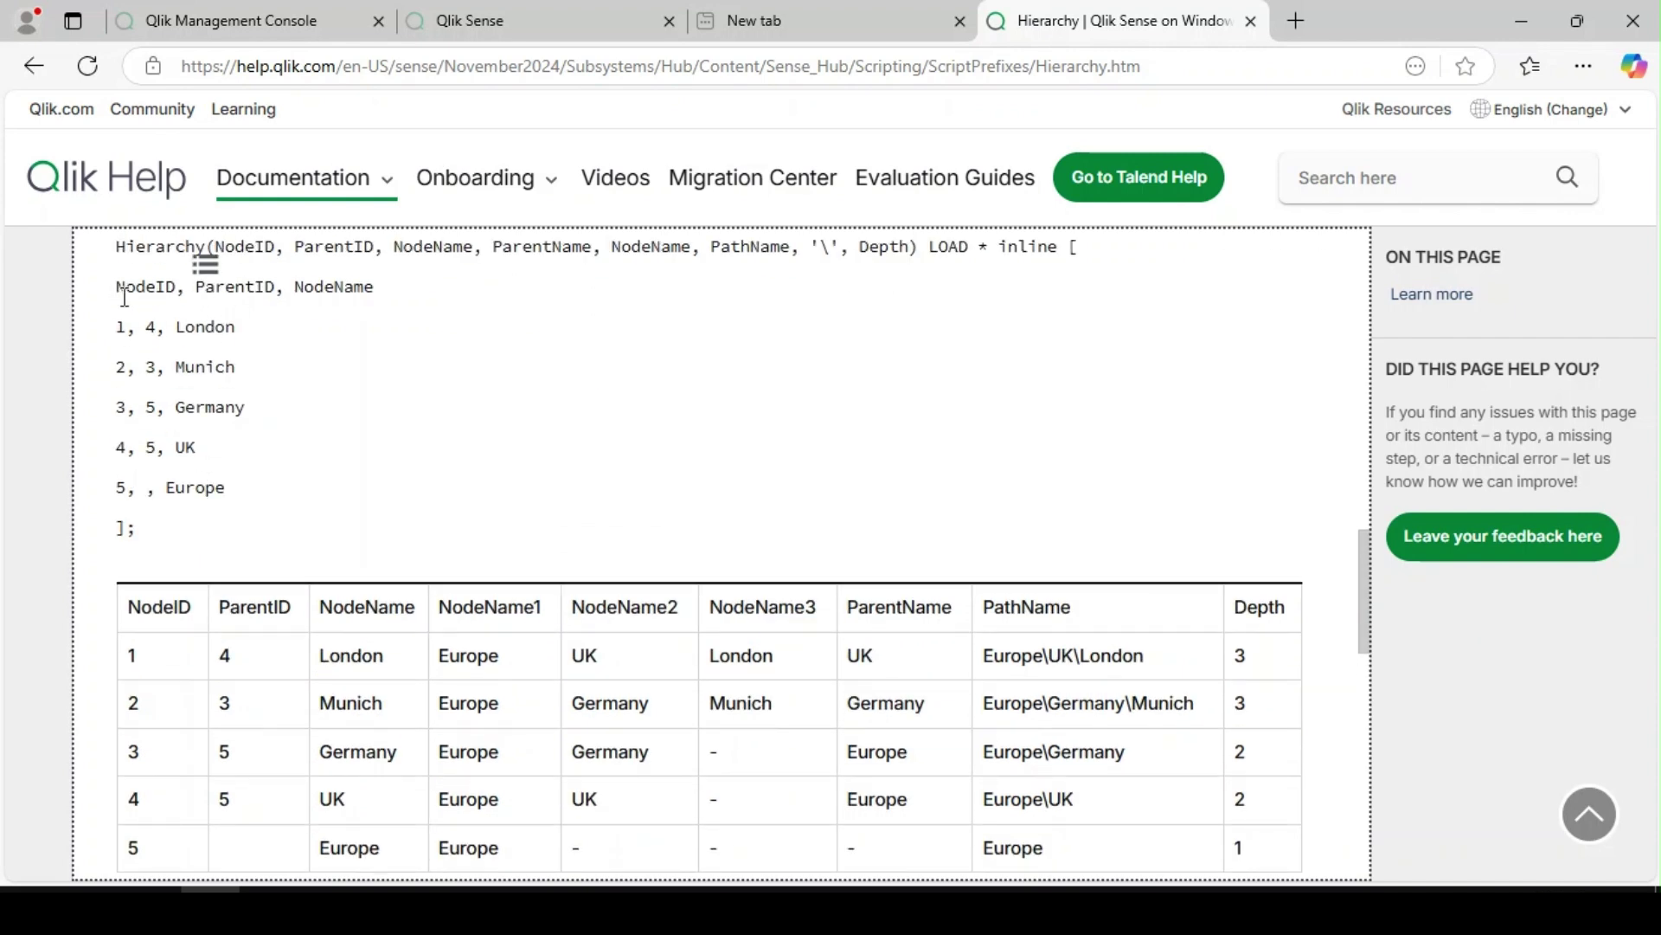
drag(116, 286, 258, 502)
scroll(254, 496, down, 1)
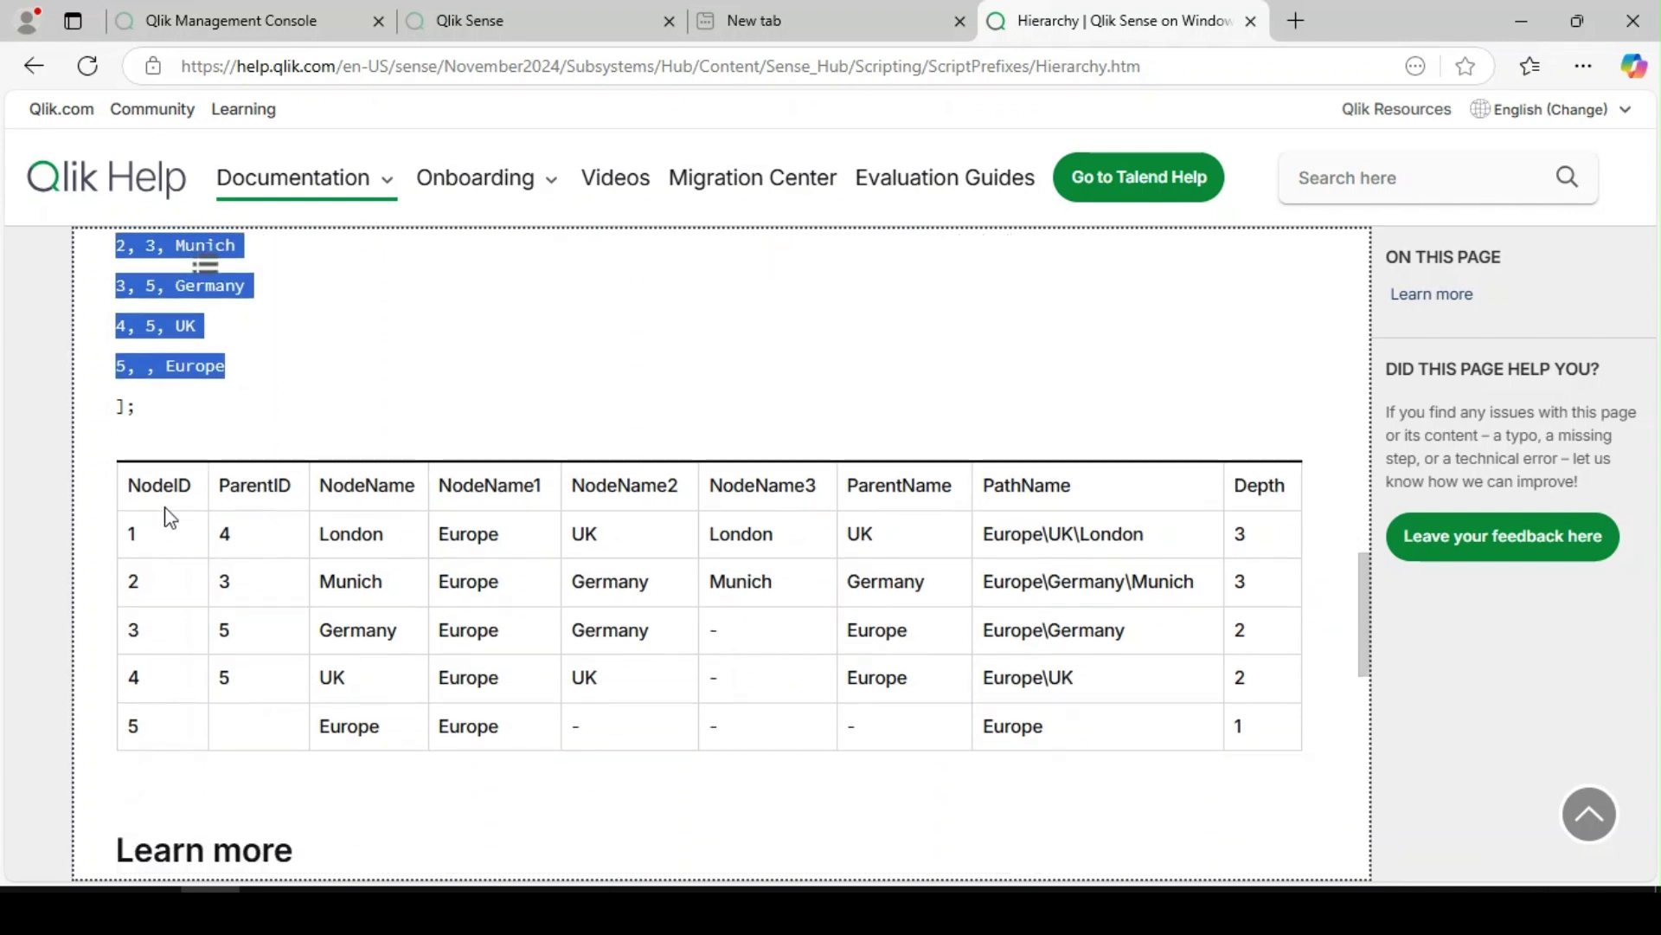
drag(140, 484, 1218, 724)
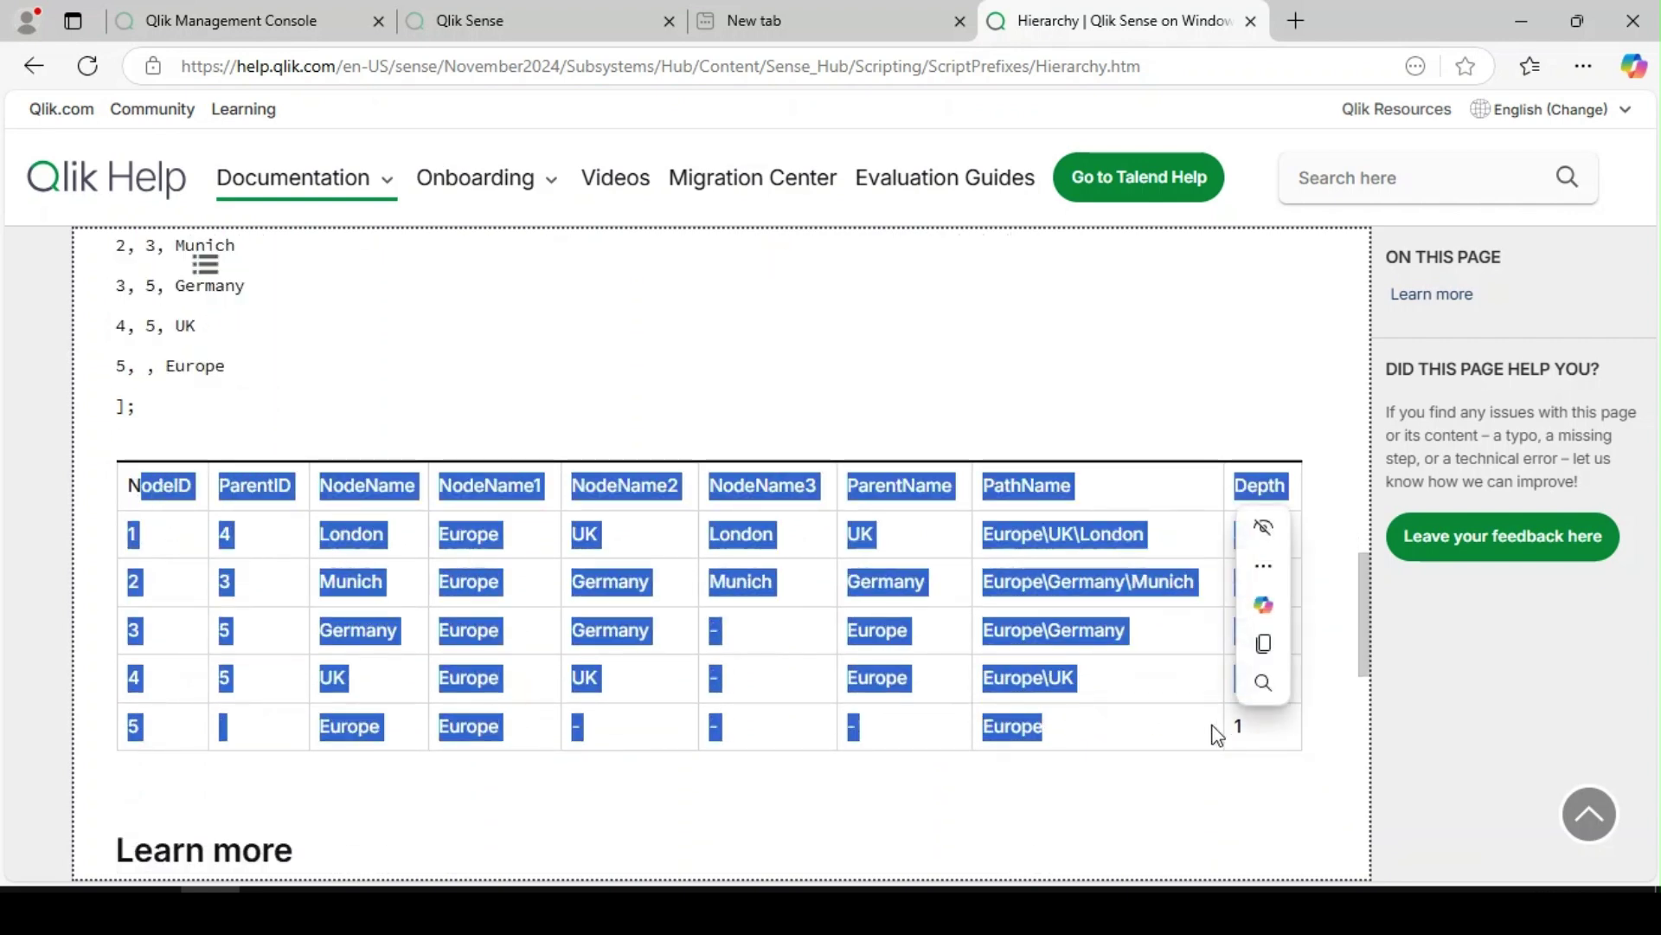
click(967, 699)
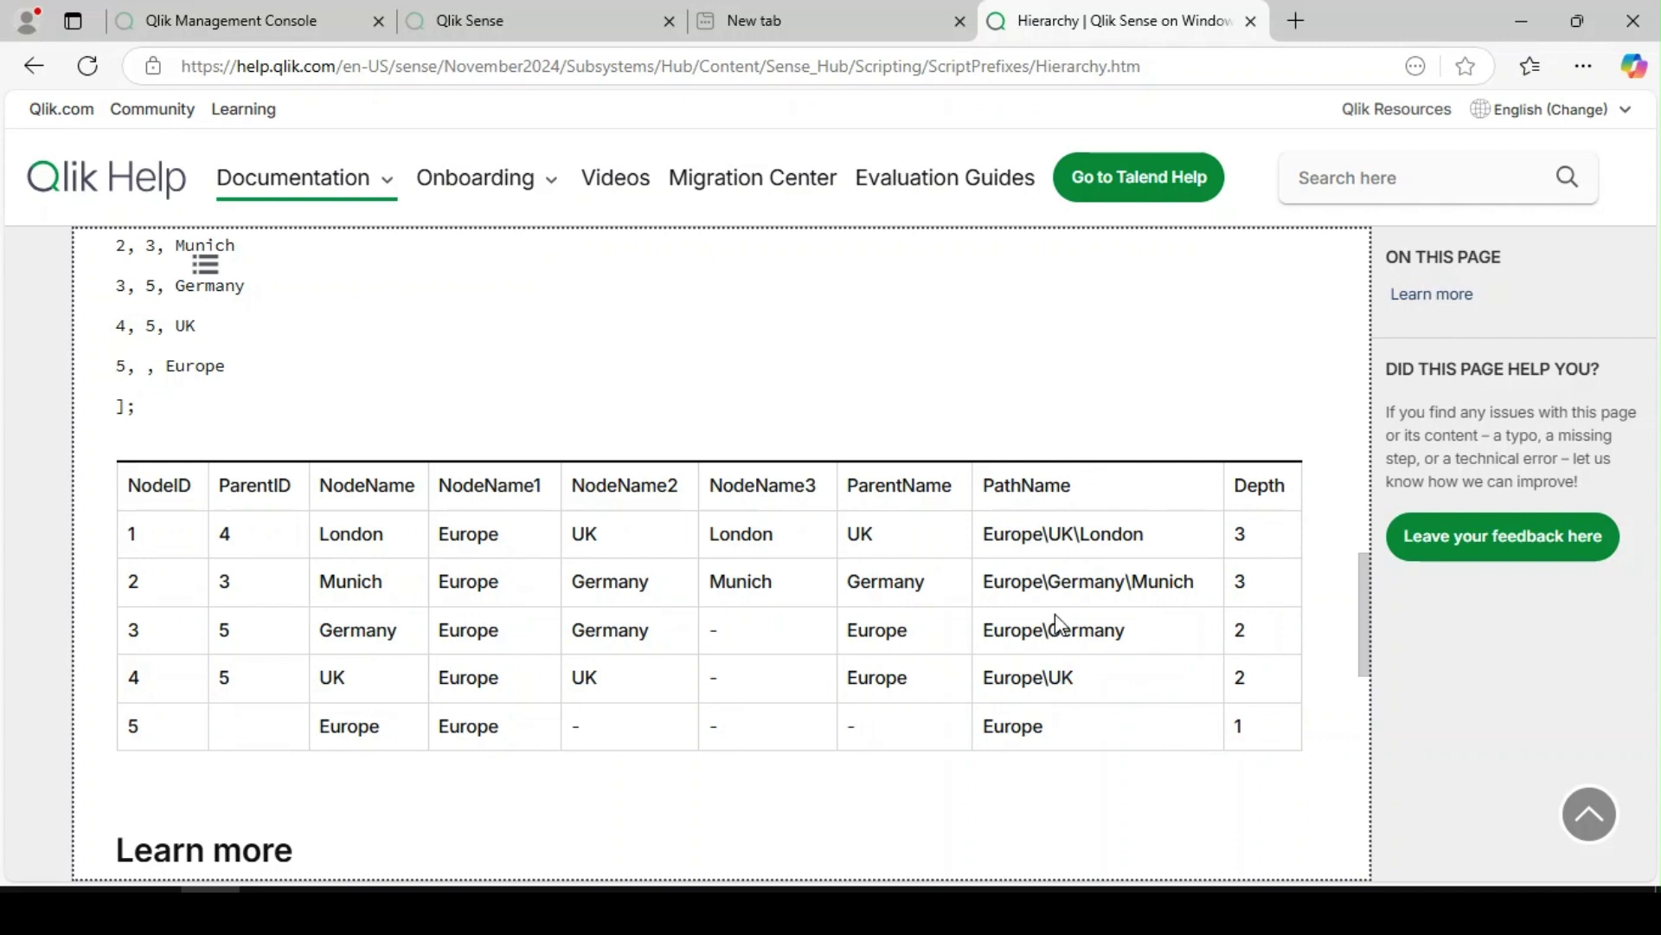
Review the Hierarchy syntax parameters and the NodeID, ParentID and NodeName entries in the arguments table
scroll(1057, 623, up, 3)
double_click(170, 371)
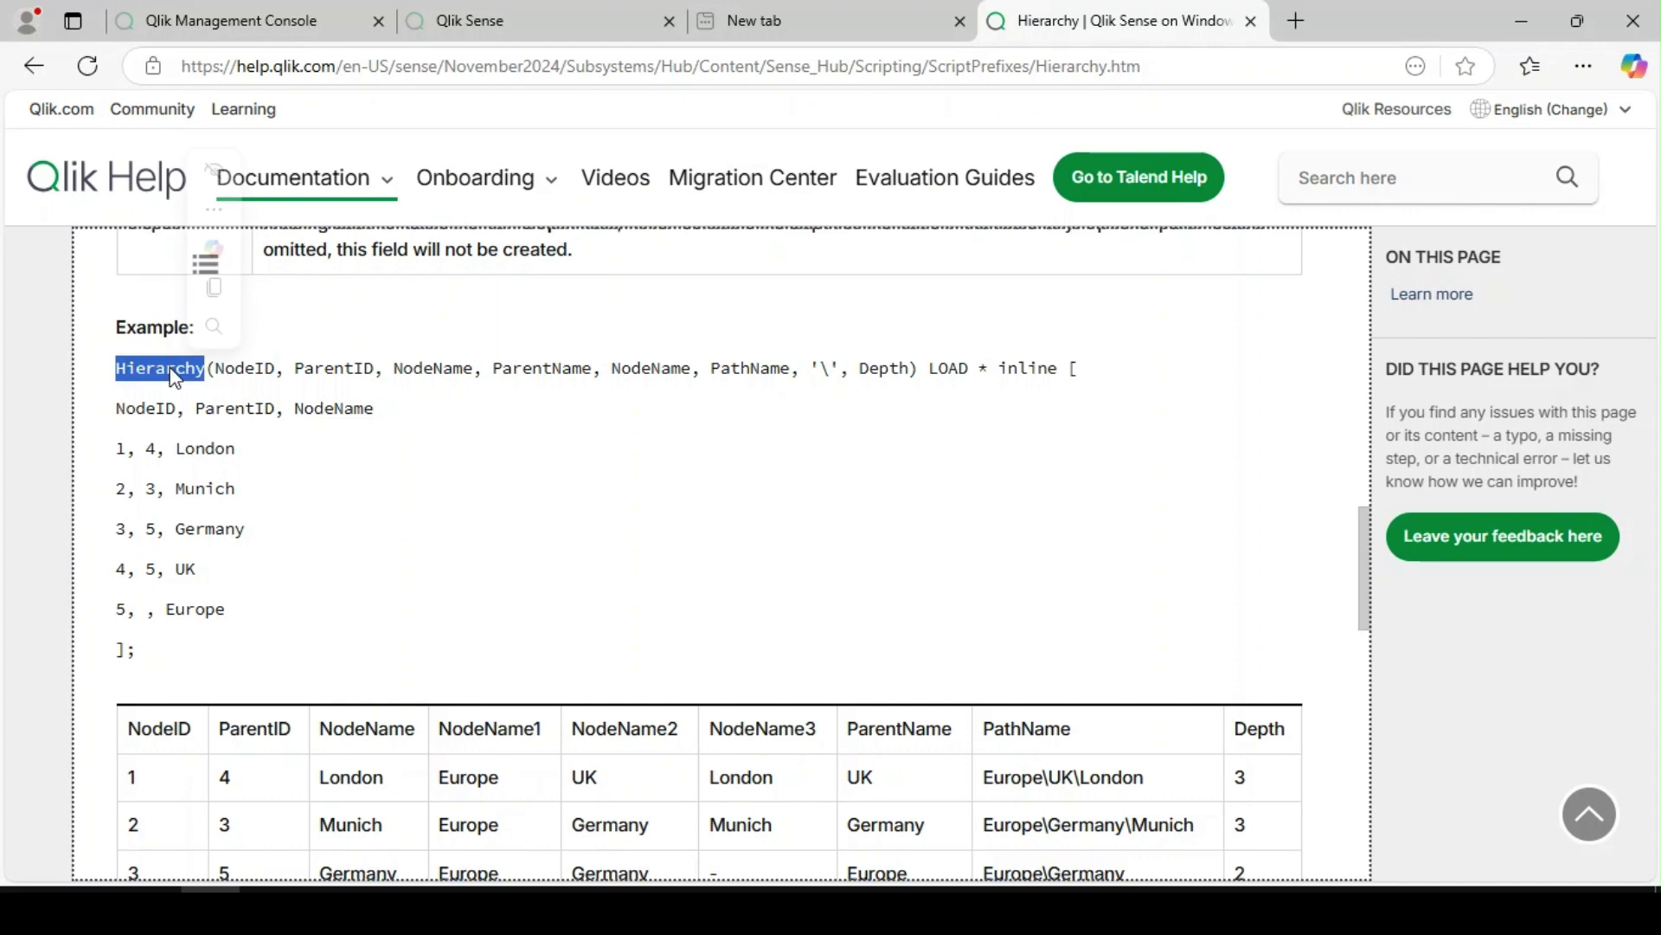
scroll(524, 516, up, 10)
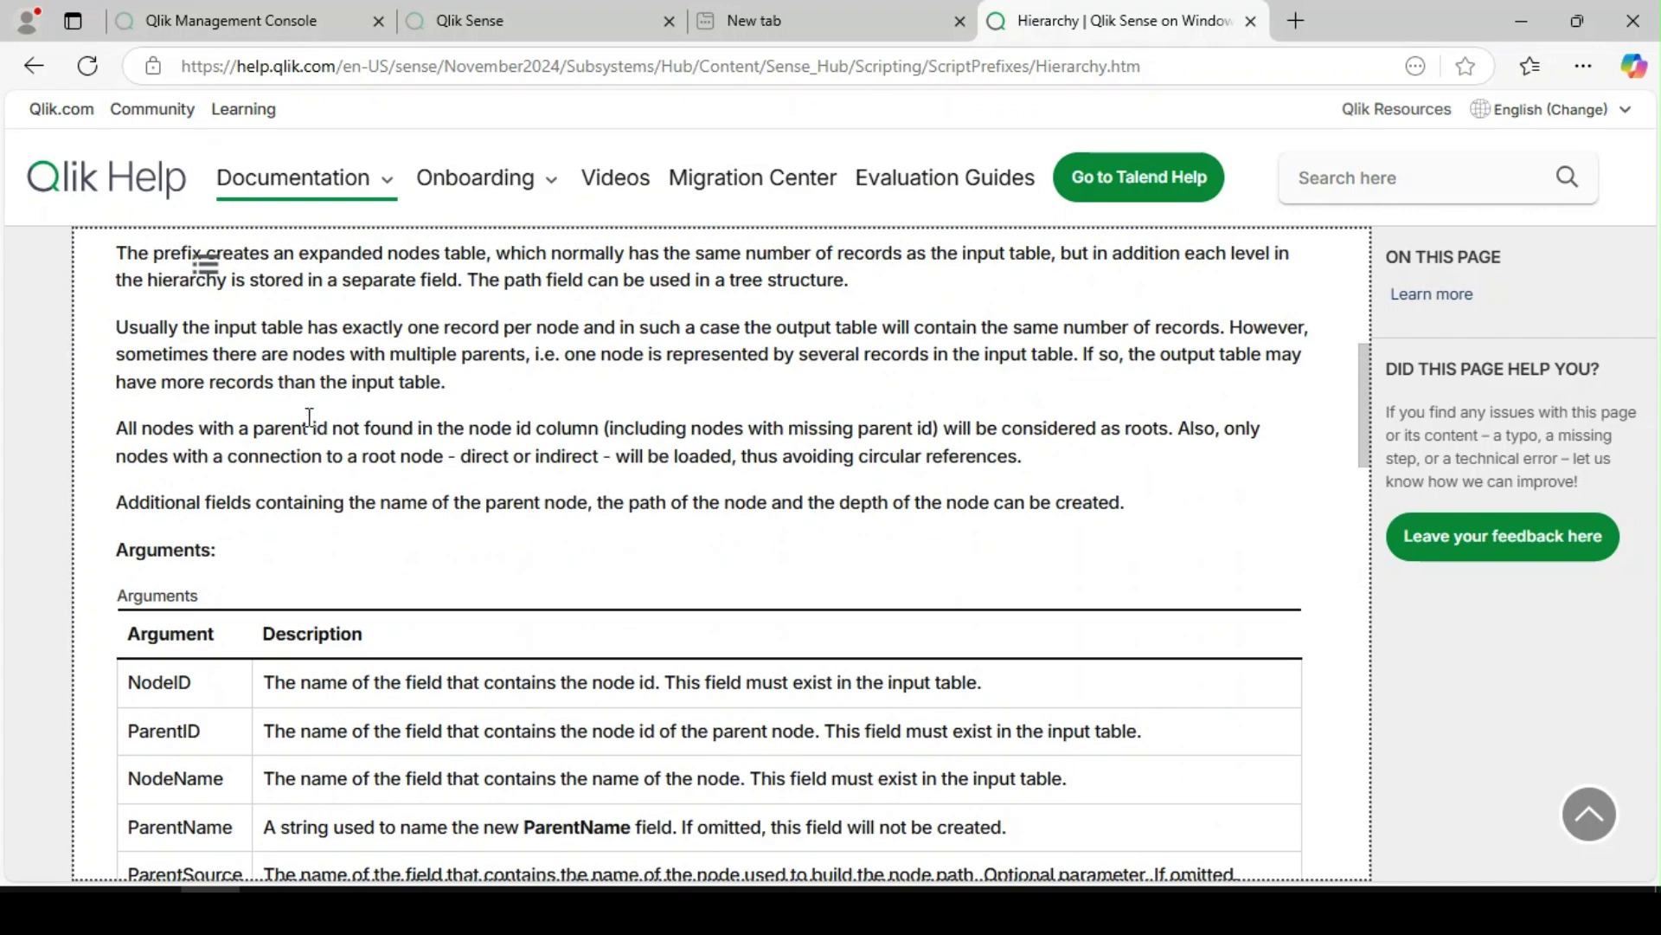
scroll(310, 417, up, 4)
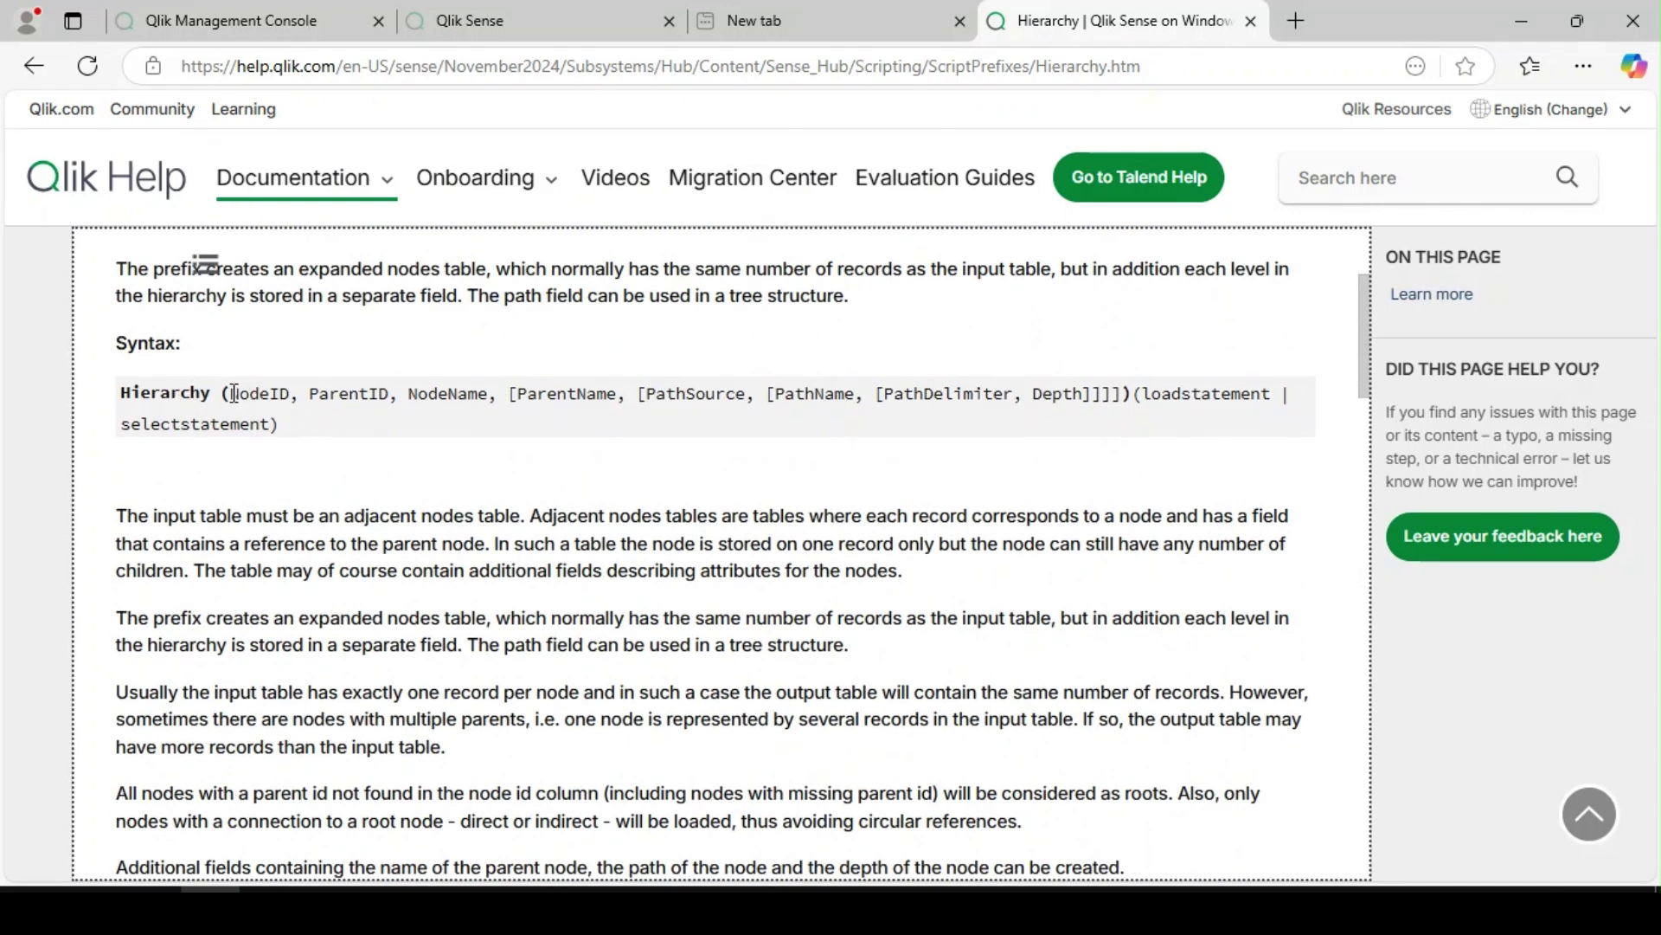
drag(234, 393, 304, 424)
scroll(489, 527, down, 4)
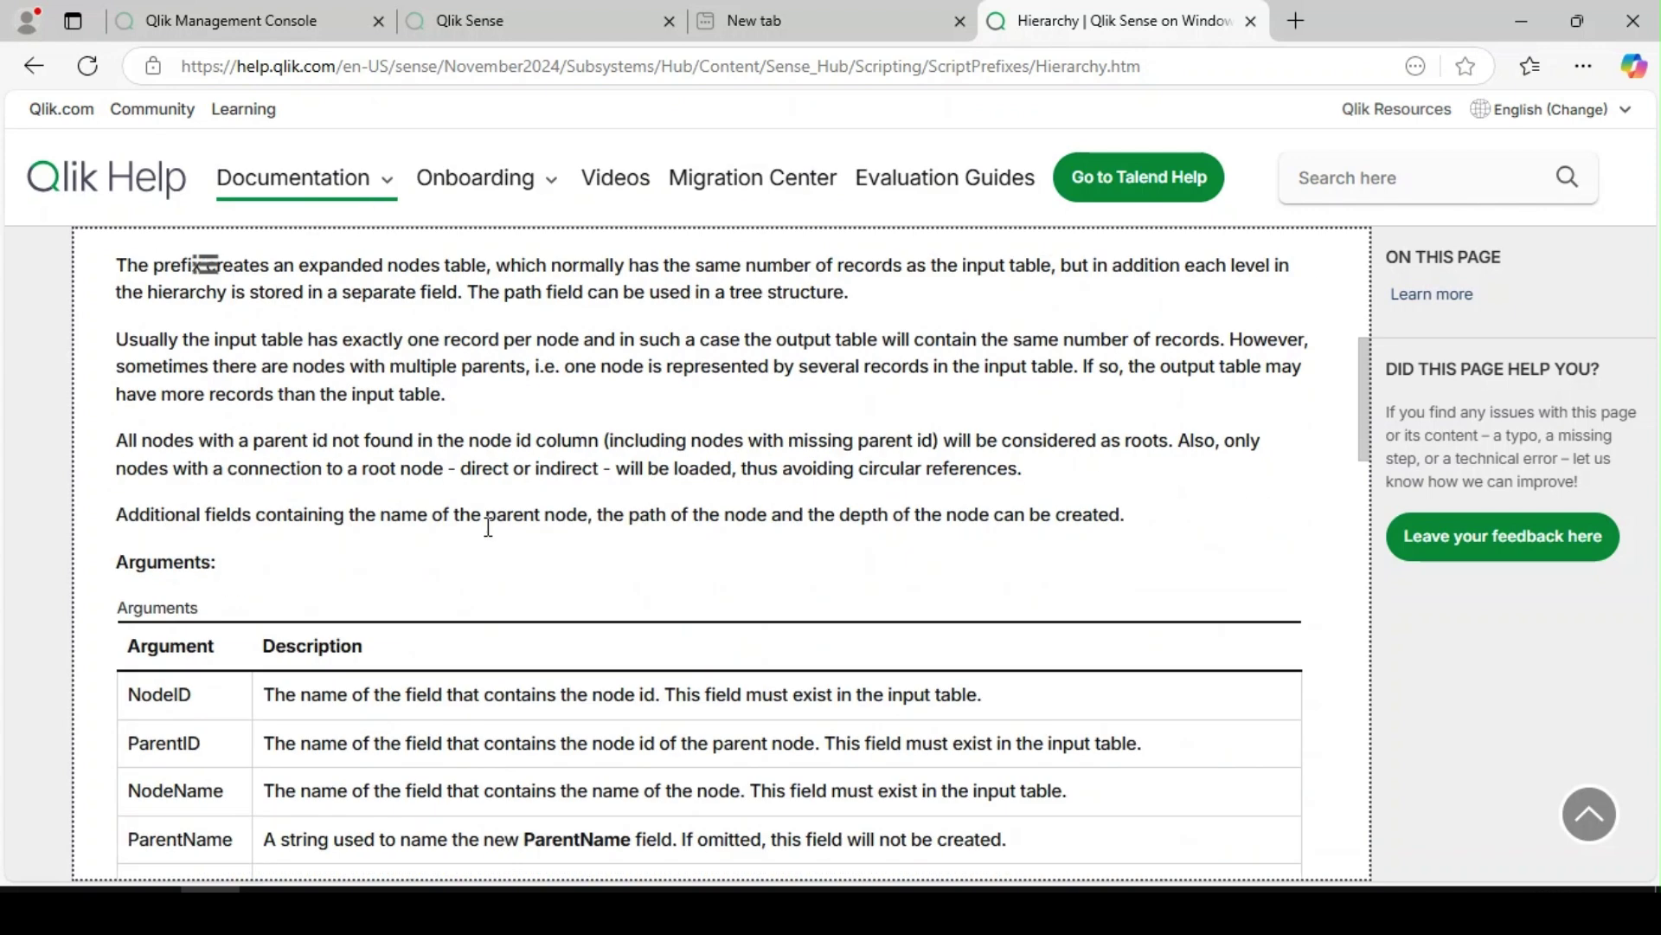
scroll(489, 527, down, 3)
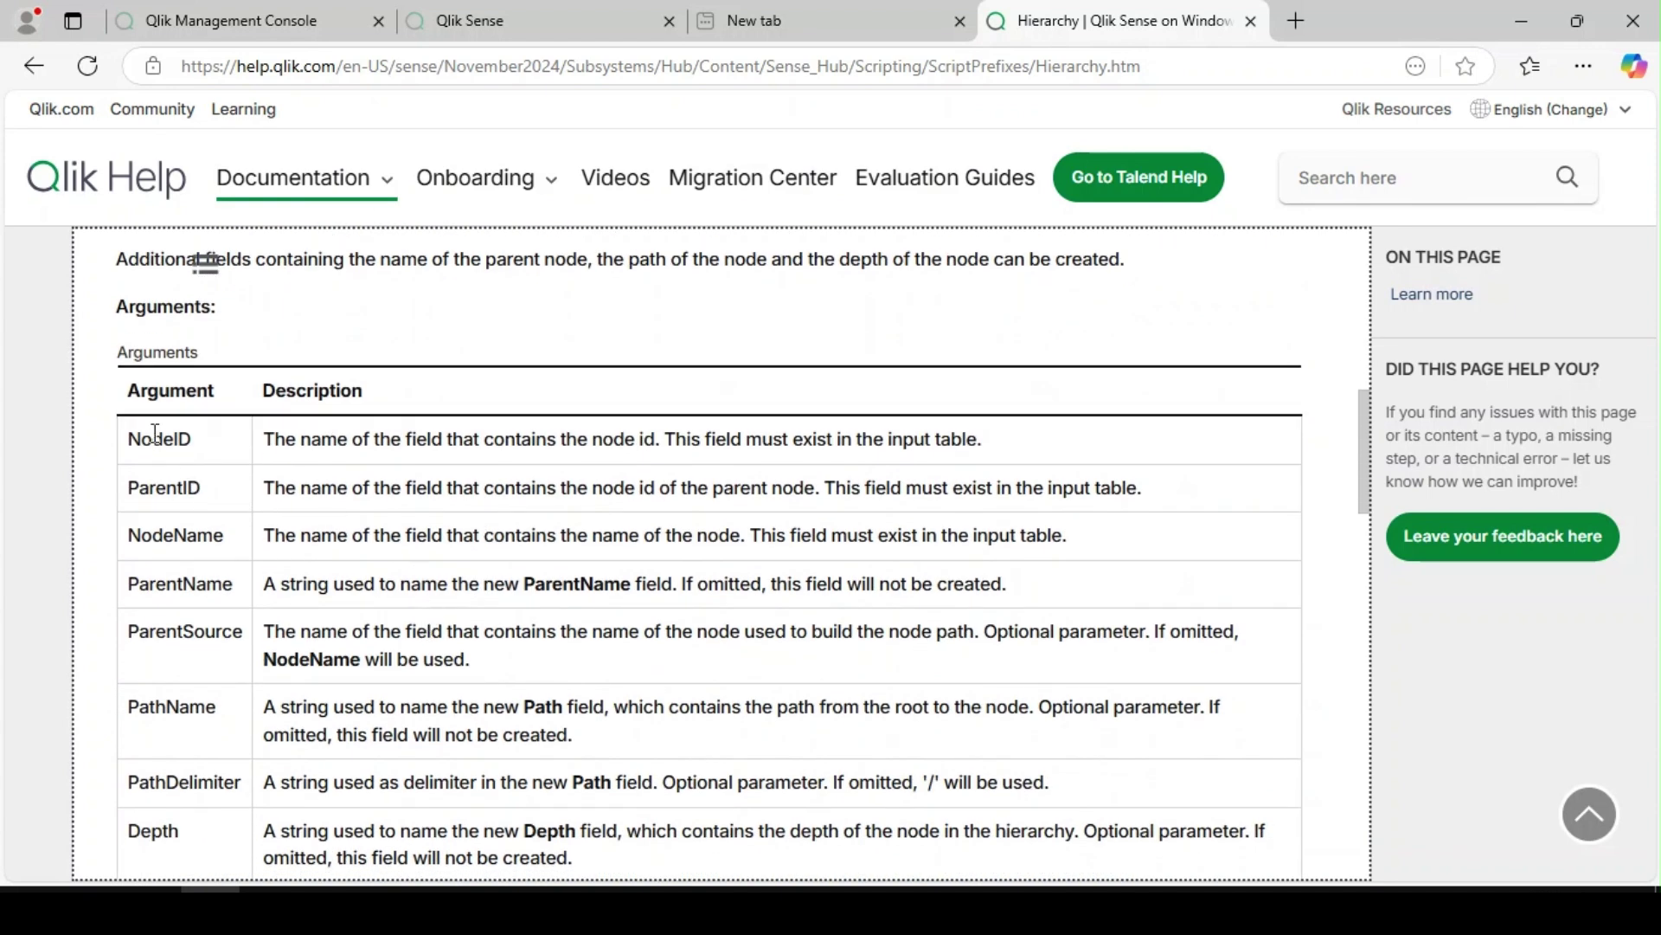
drag(156, 433, 173, 534)
click(232, 485)
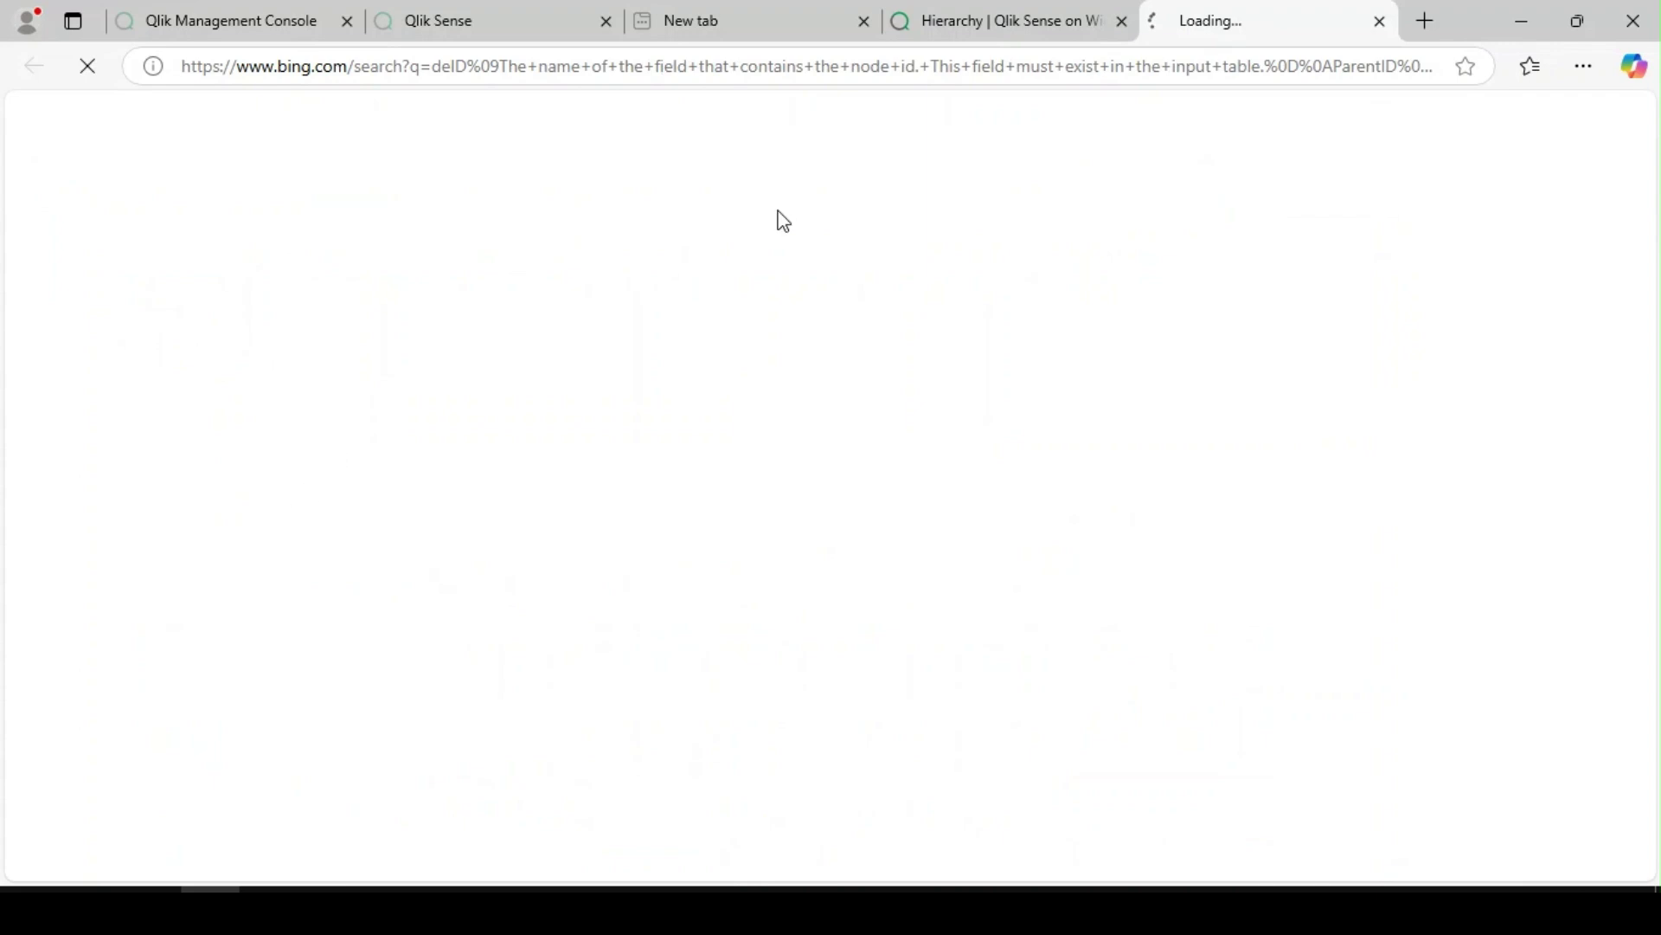
click(1381, 22)
click(214, 558)
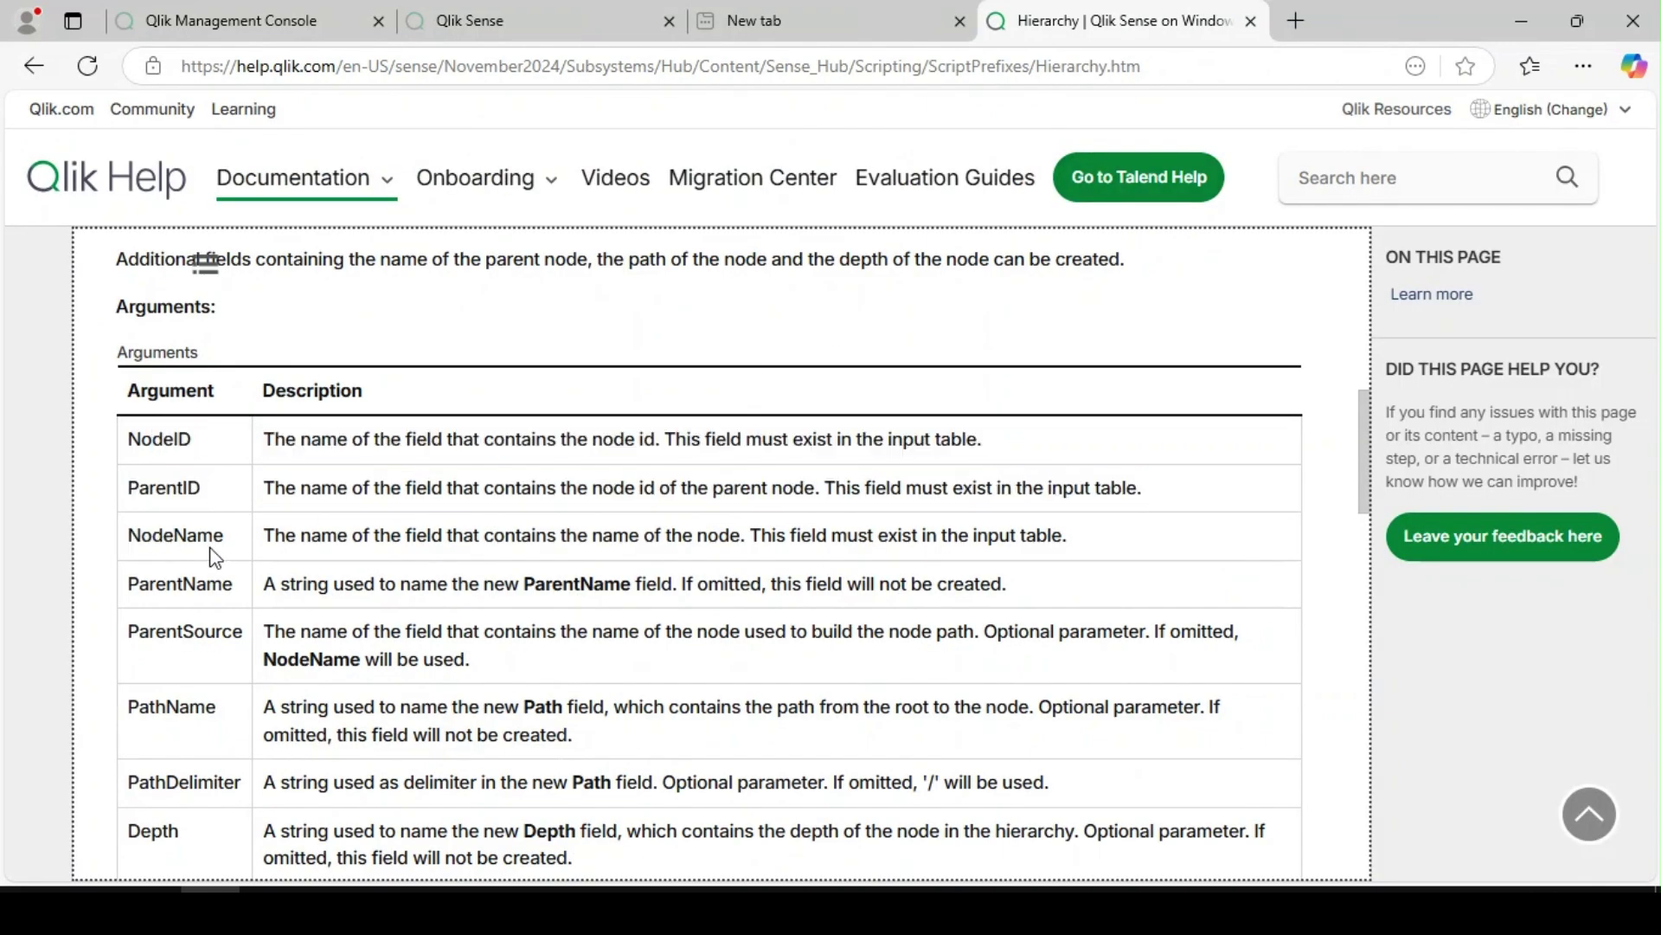
Read the remaining argument descriptions in the arguments table, from ParentName to Depth
scroll(609, 538, down, 1)
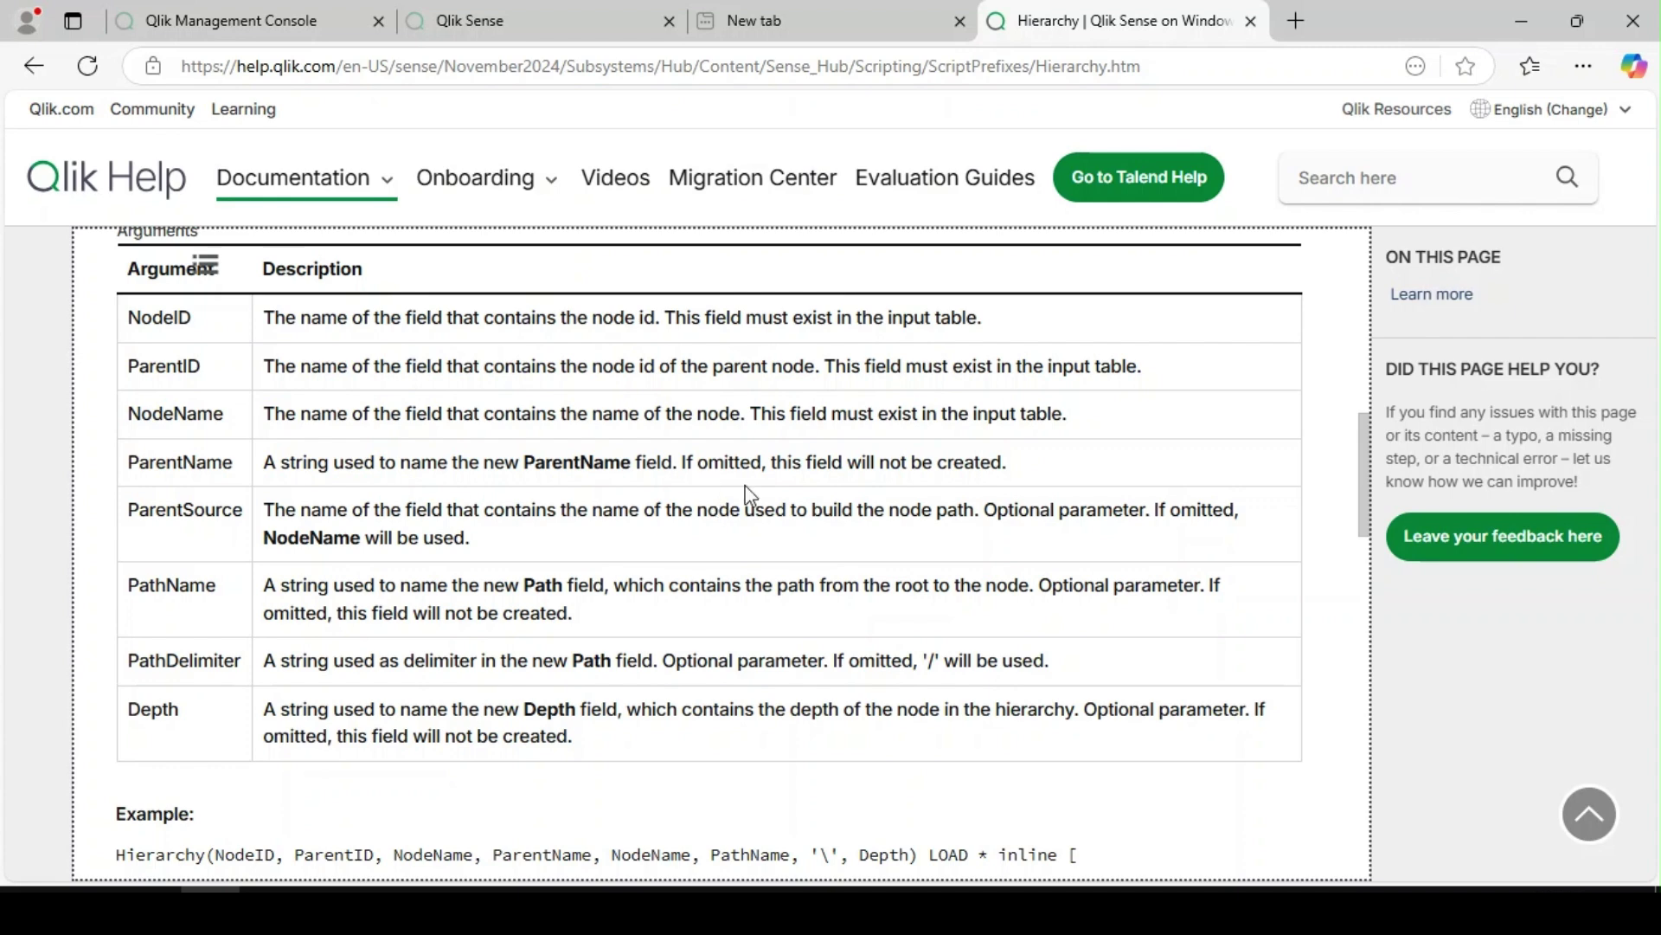
scroll(671, 532, down, 1)
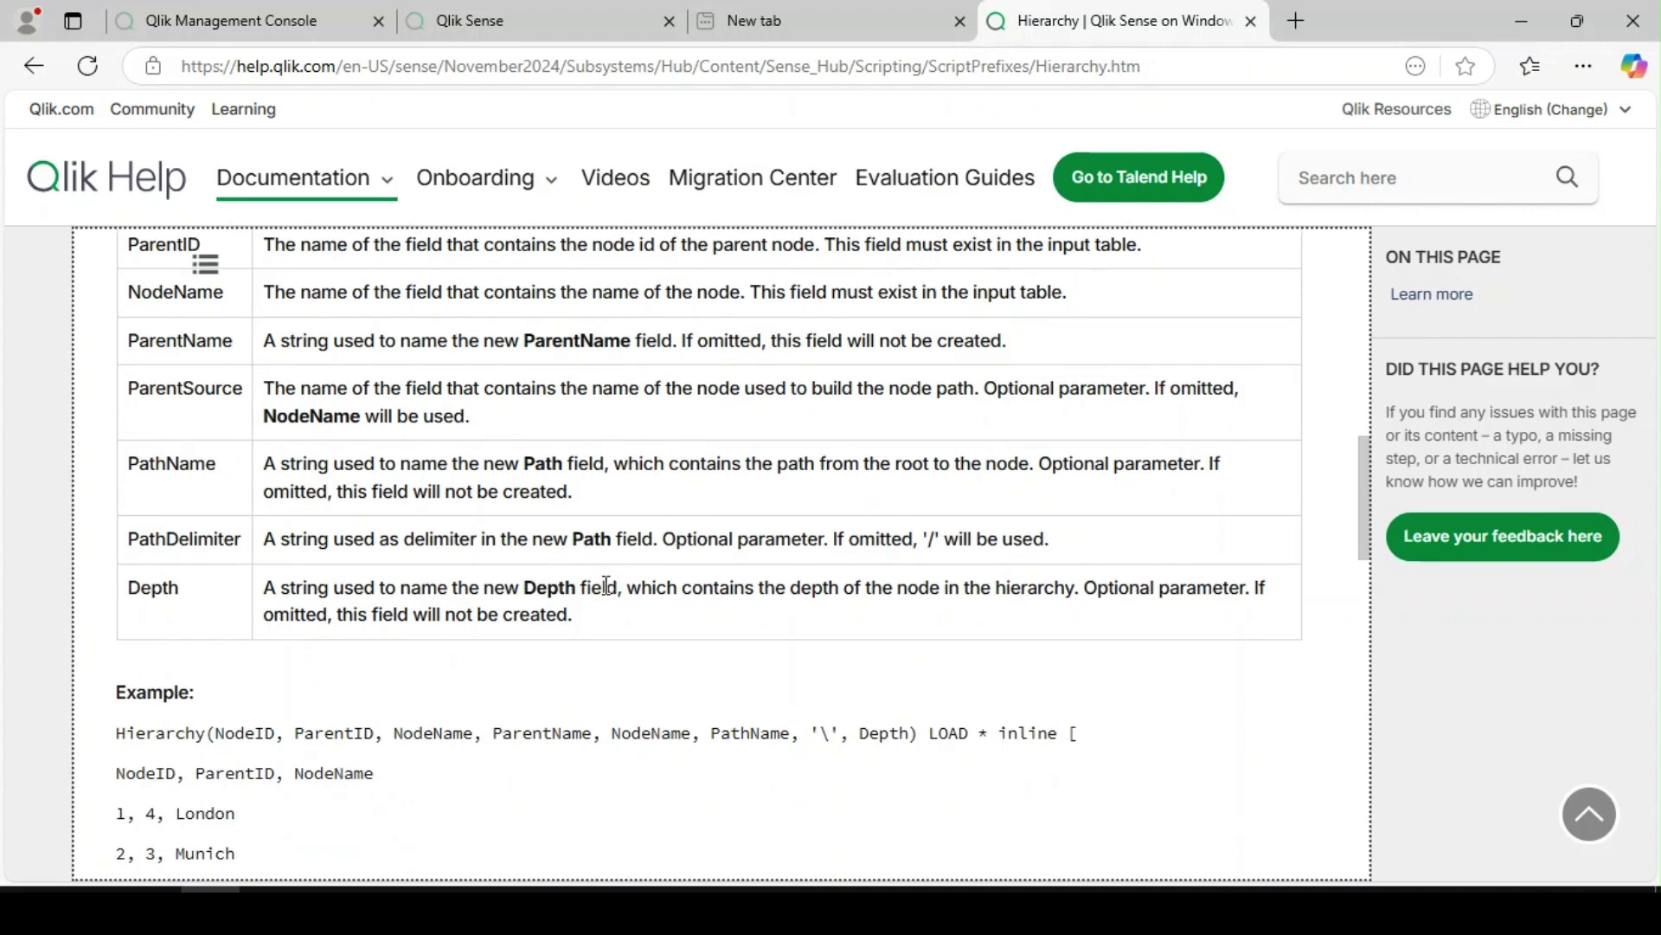
Compare the ParentSource, PathName, PathDelimiter and Depth argument descriptions with the example's Hierarchy statement and output table
scroll(616, 582, down, 1)
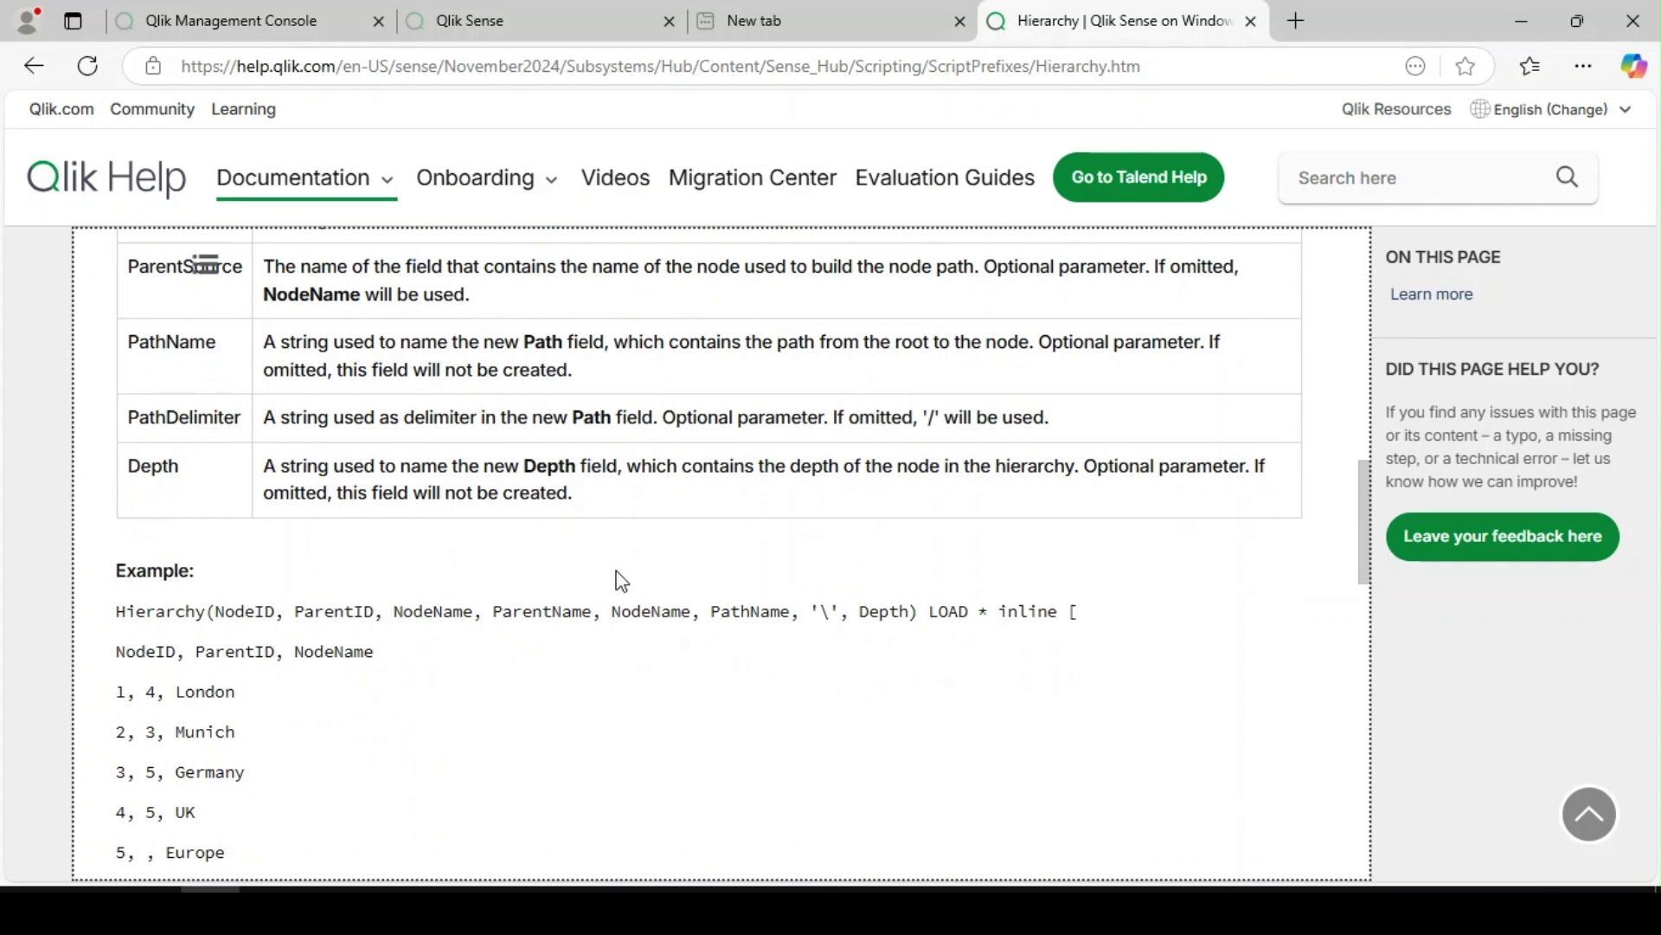
scroll(619, 580, up, 1)
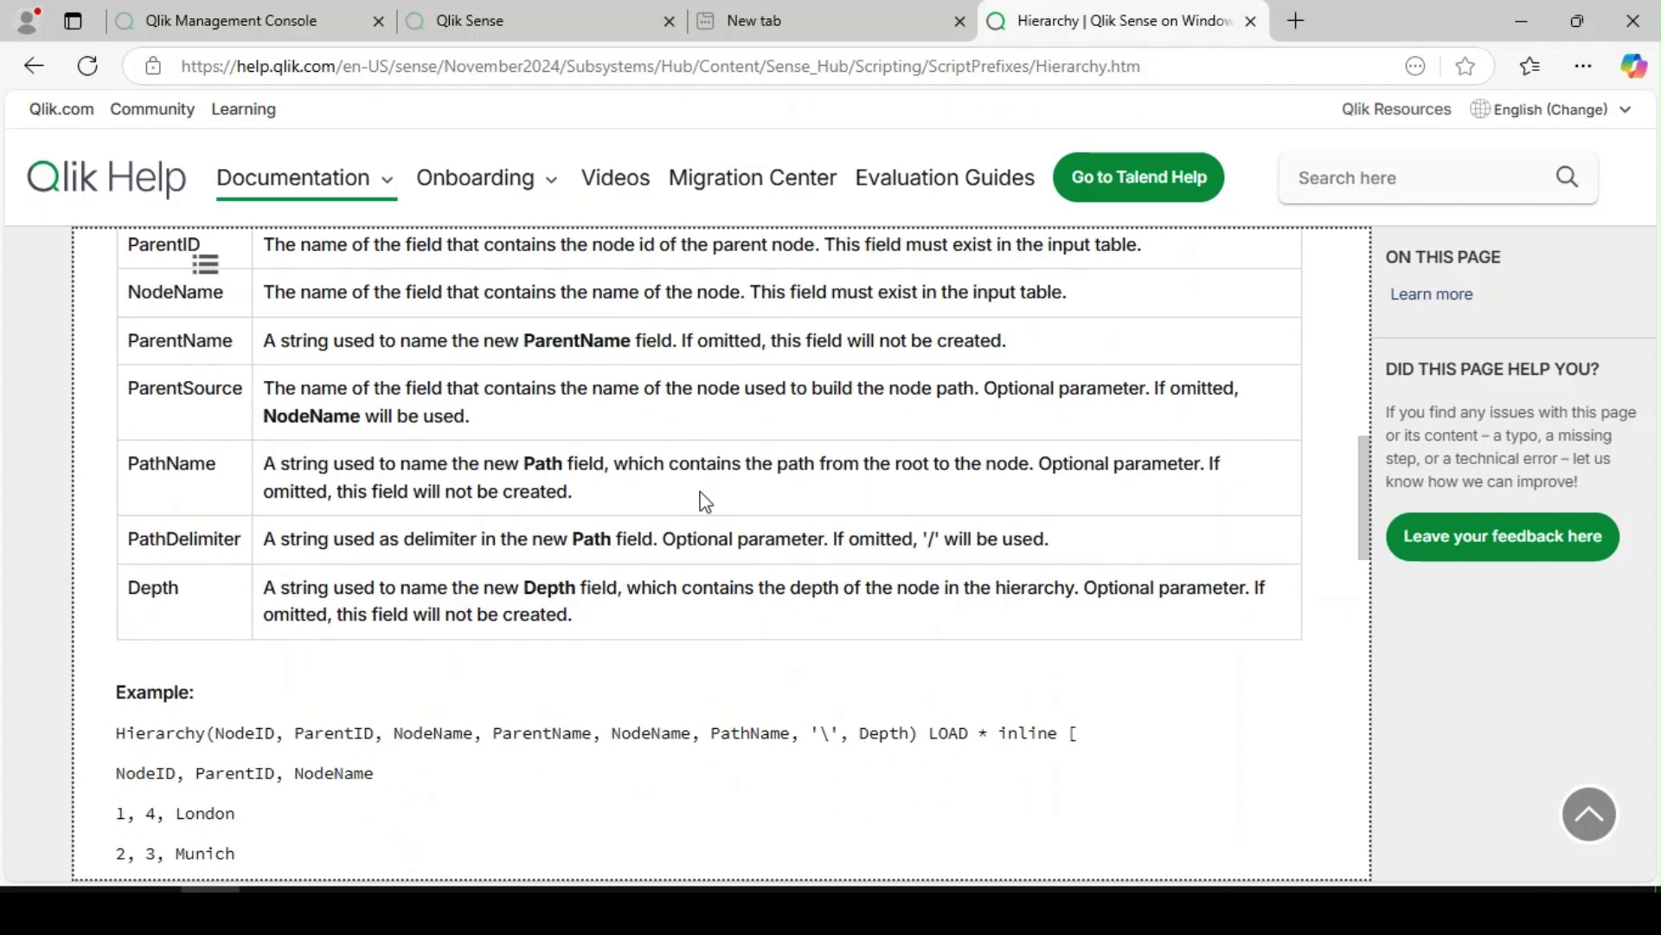
scroll(703, 498, down, 2)
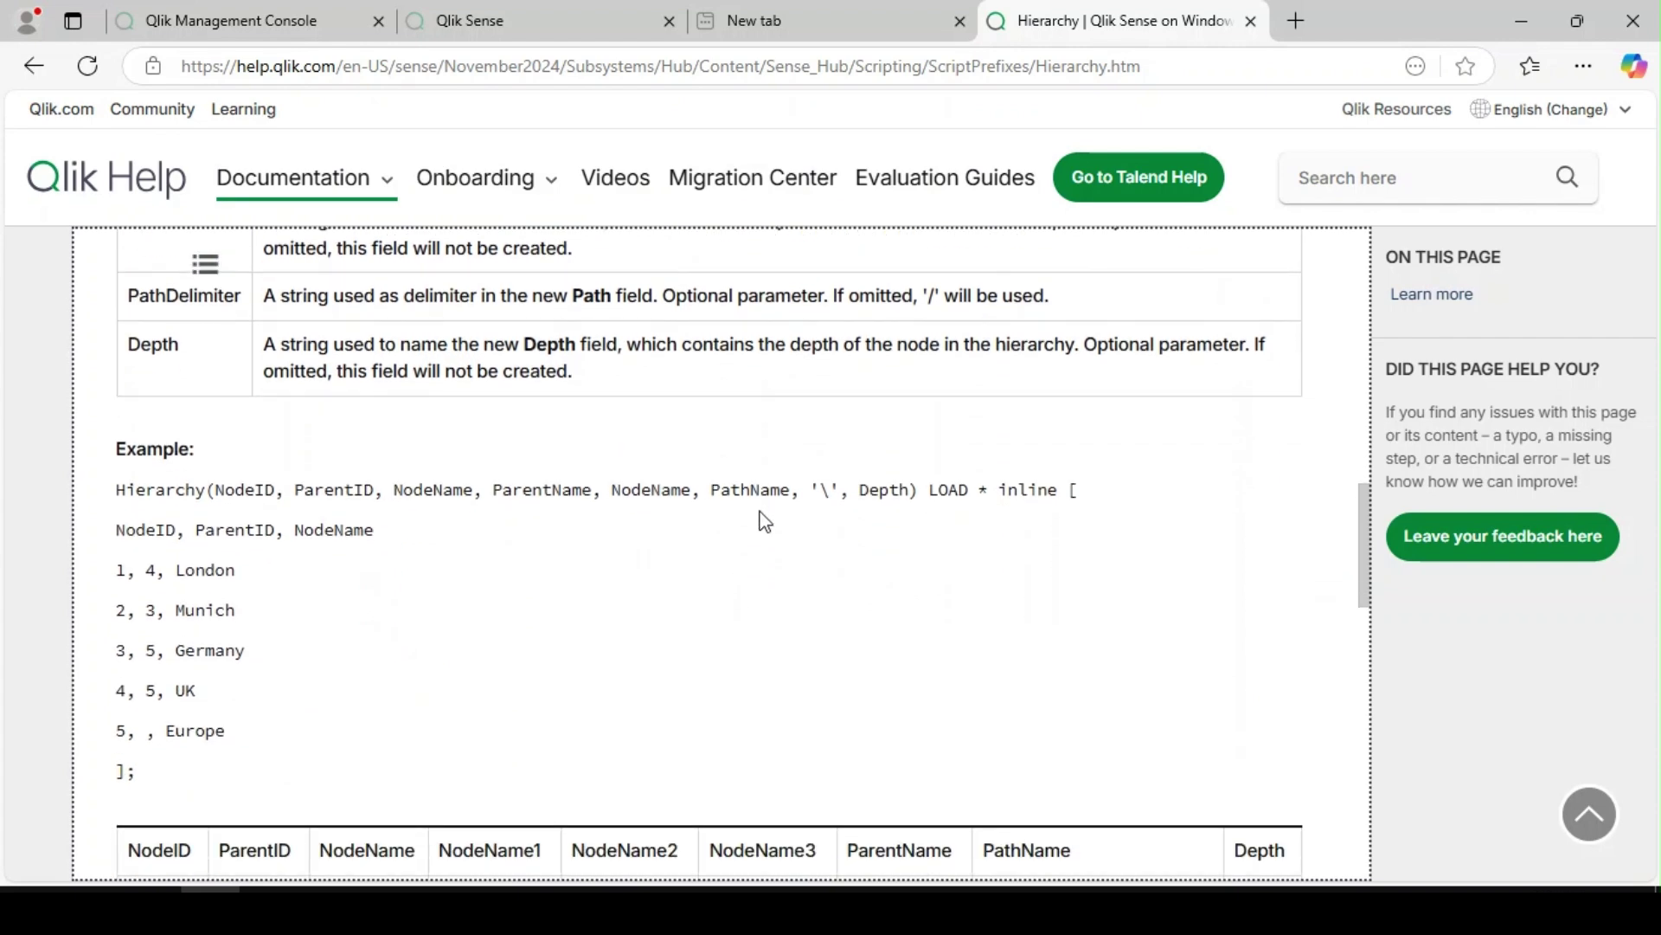
scroll(761, 516, up, 1)
scroll(236, 439, up, 2)
scroll(322, 575, down, 5)
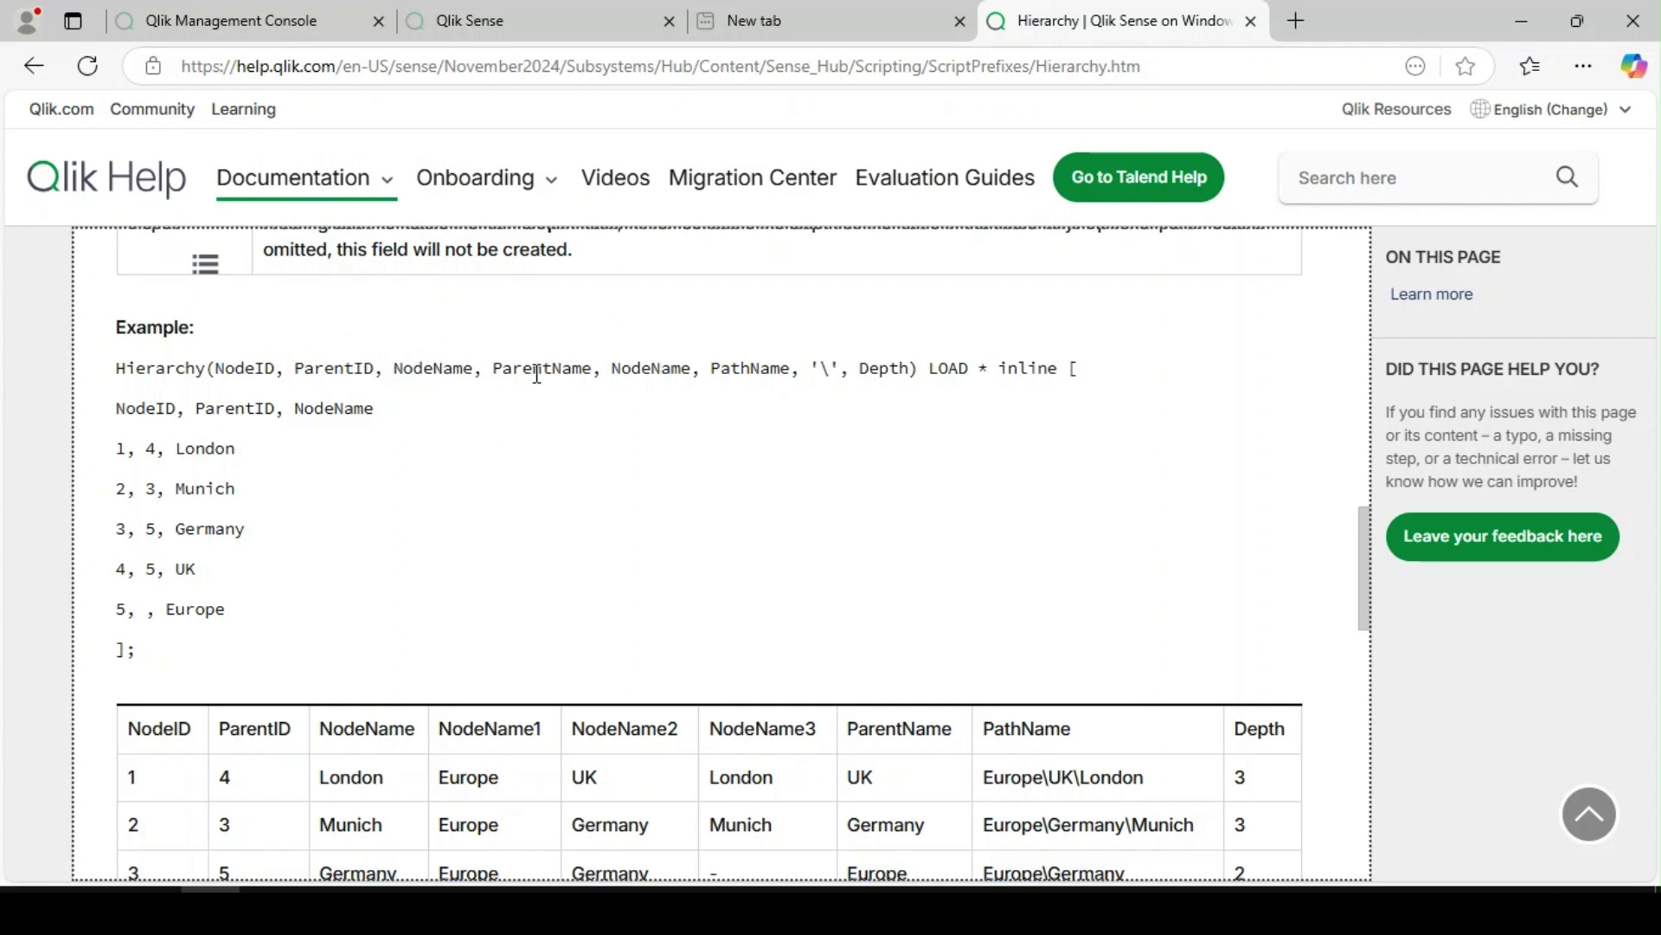
scroll(582, 482, down, 1)
Examine the ParentName, PathName, Depth, NodeName and NodeName1 columns in the example's output table
double_click(907, 604)
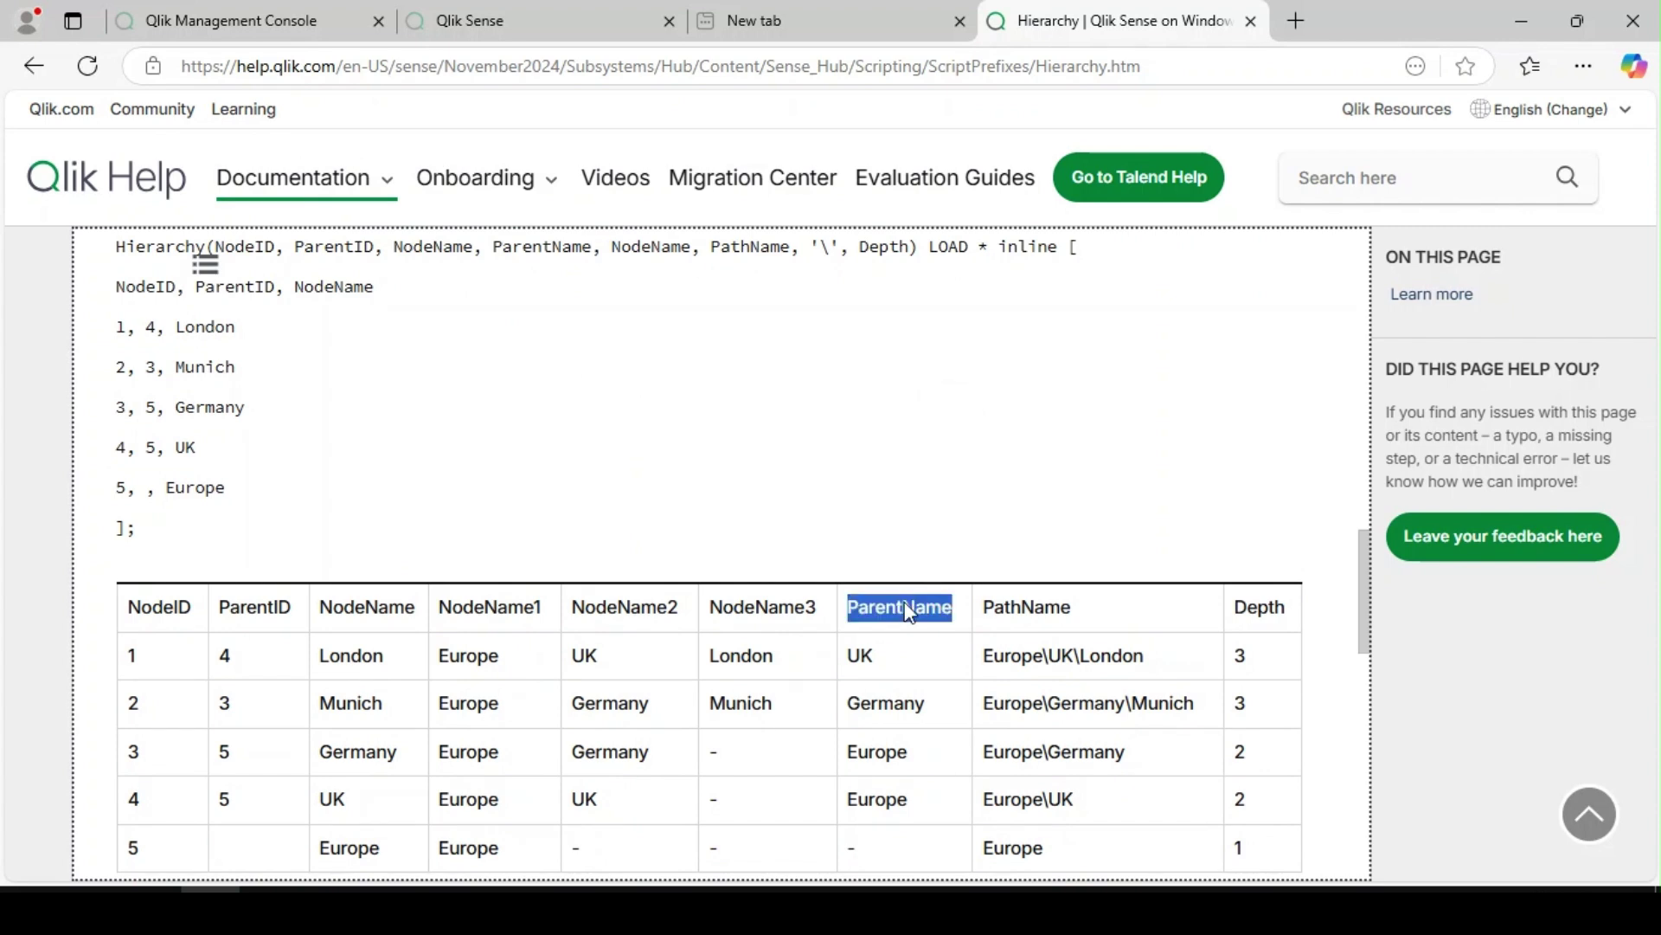
click(1042, 608)
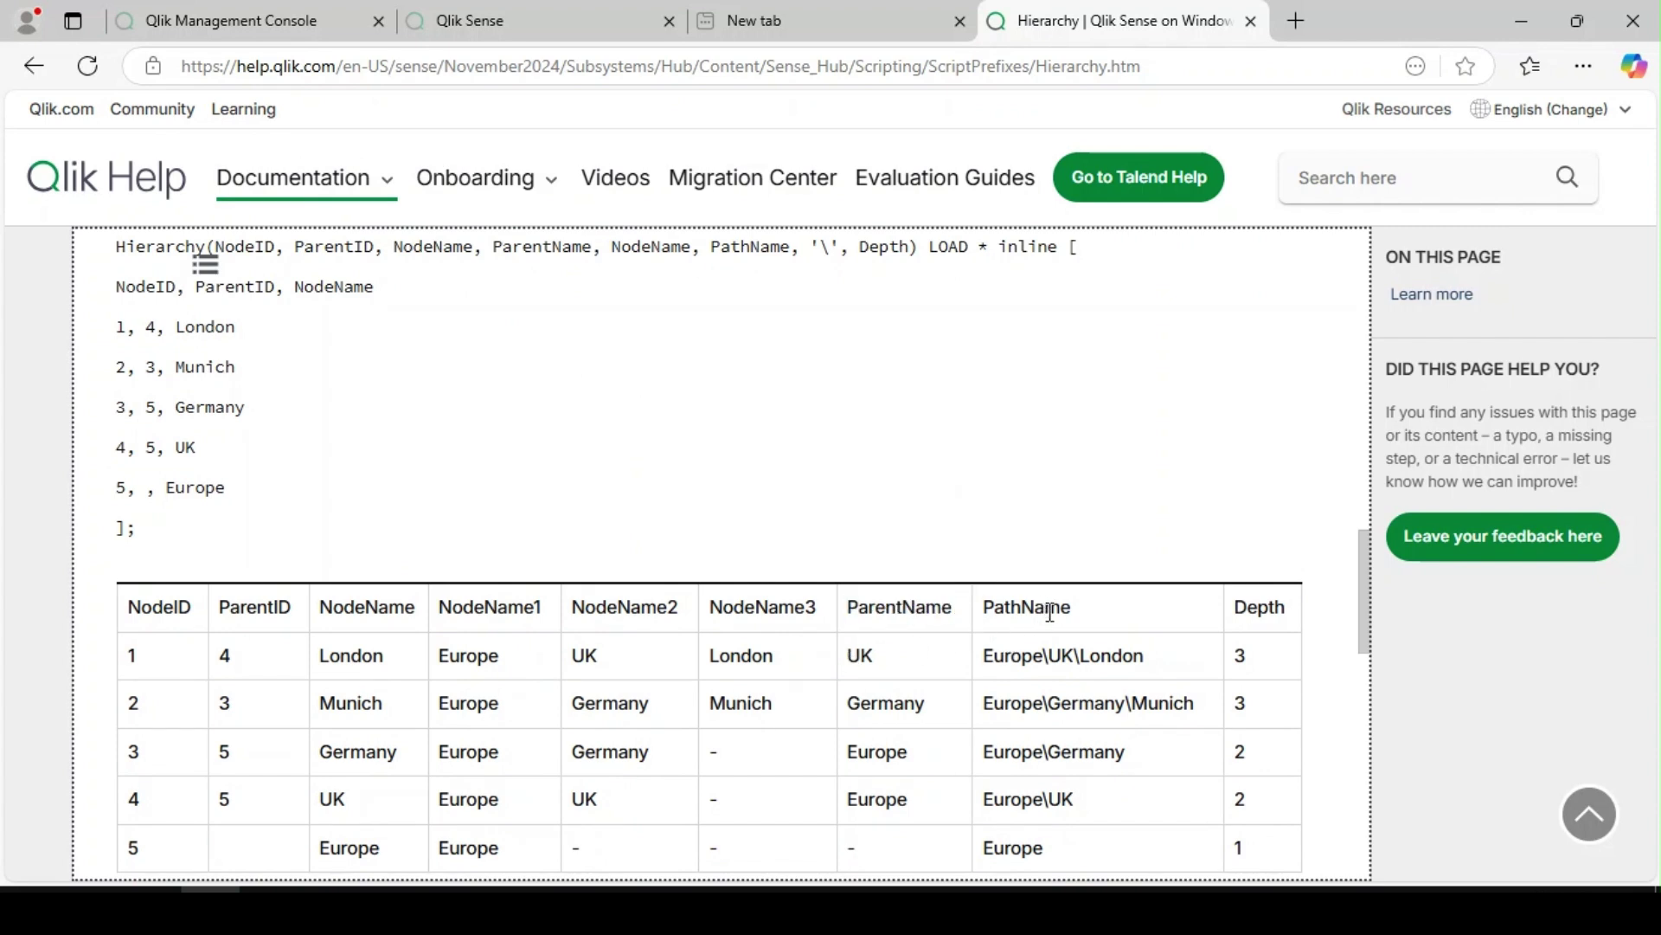
double_click(1260, 607)
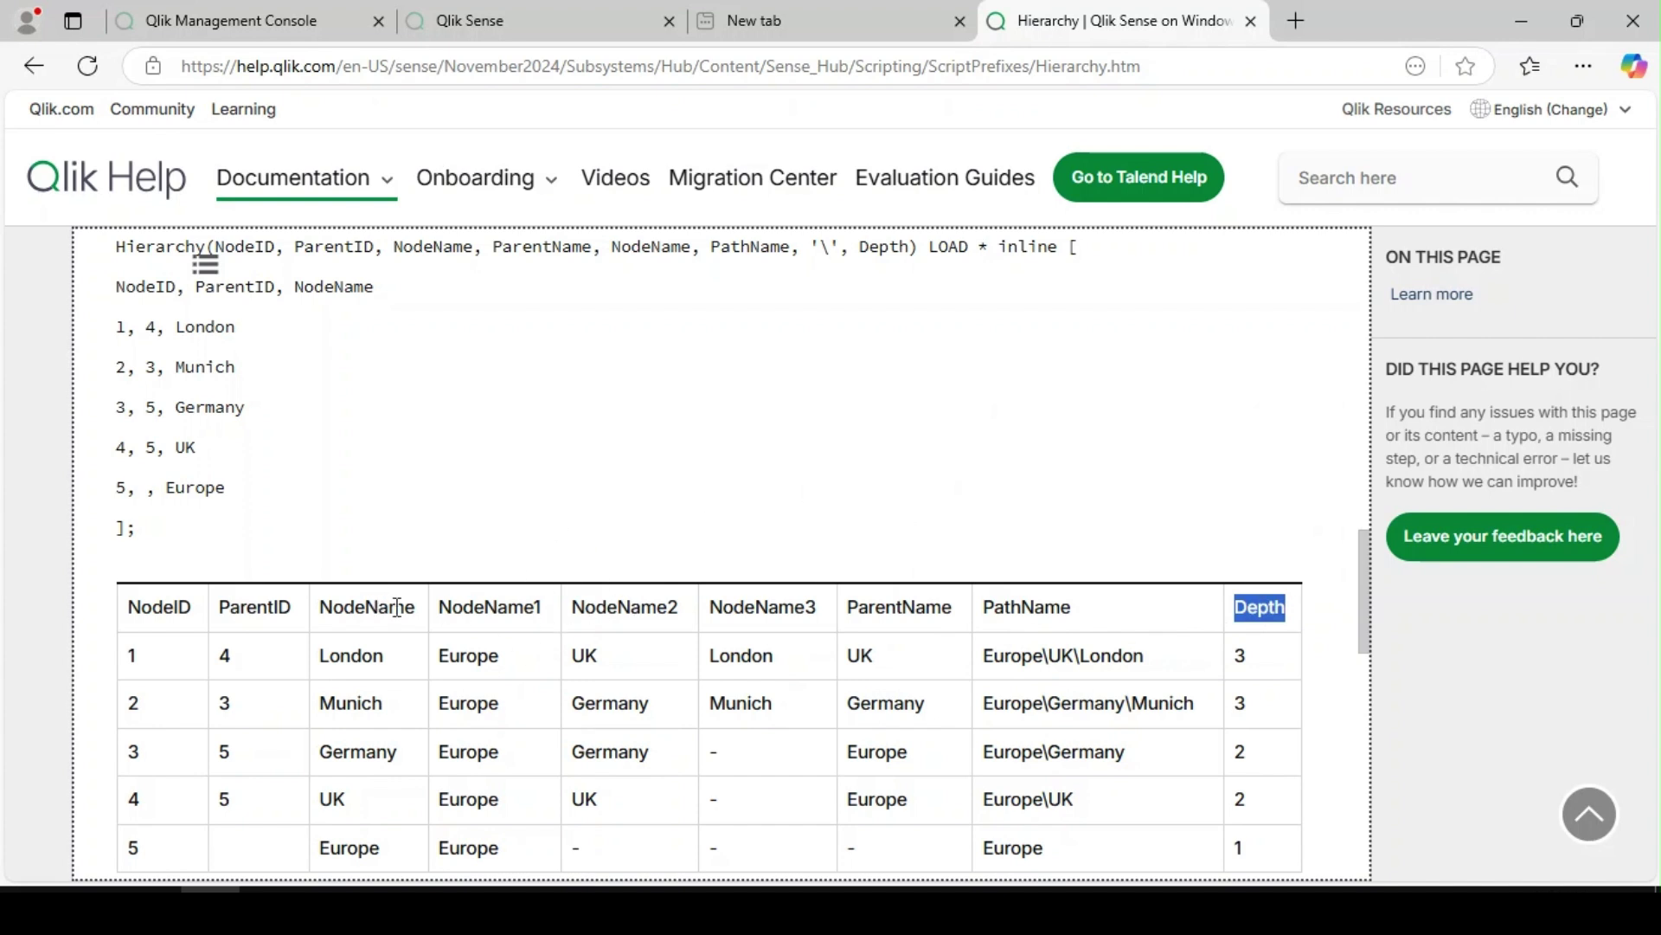
click(502, 610)
double_click(386, 603)
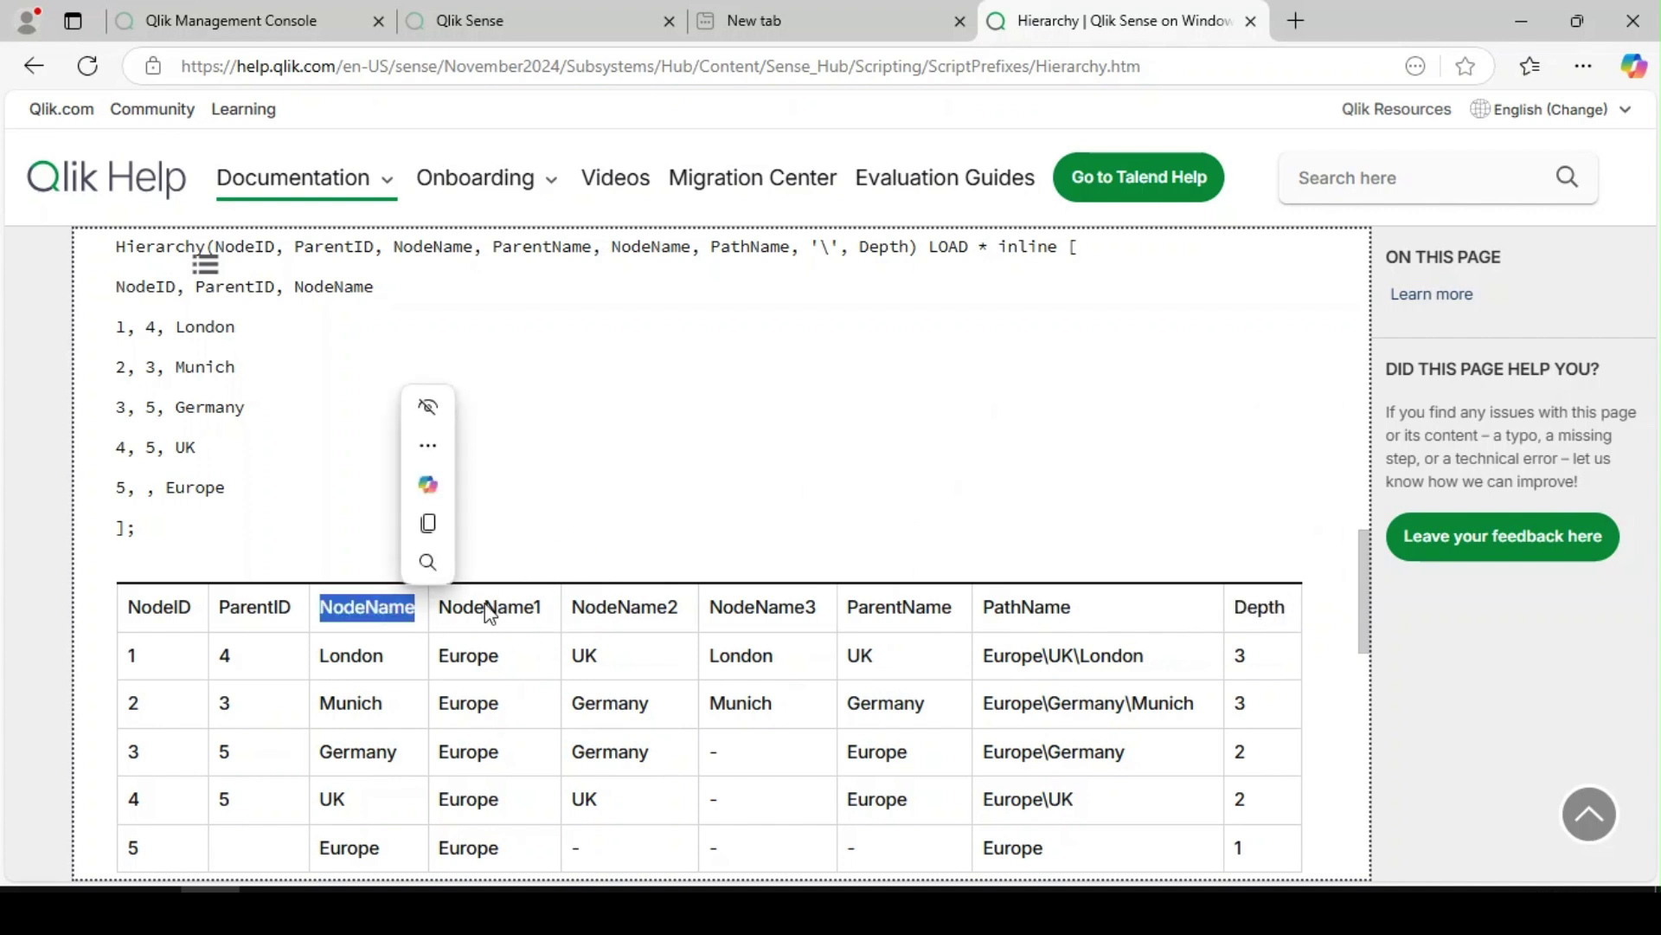
click(518, 604)
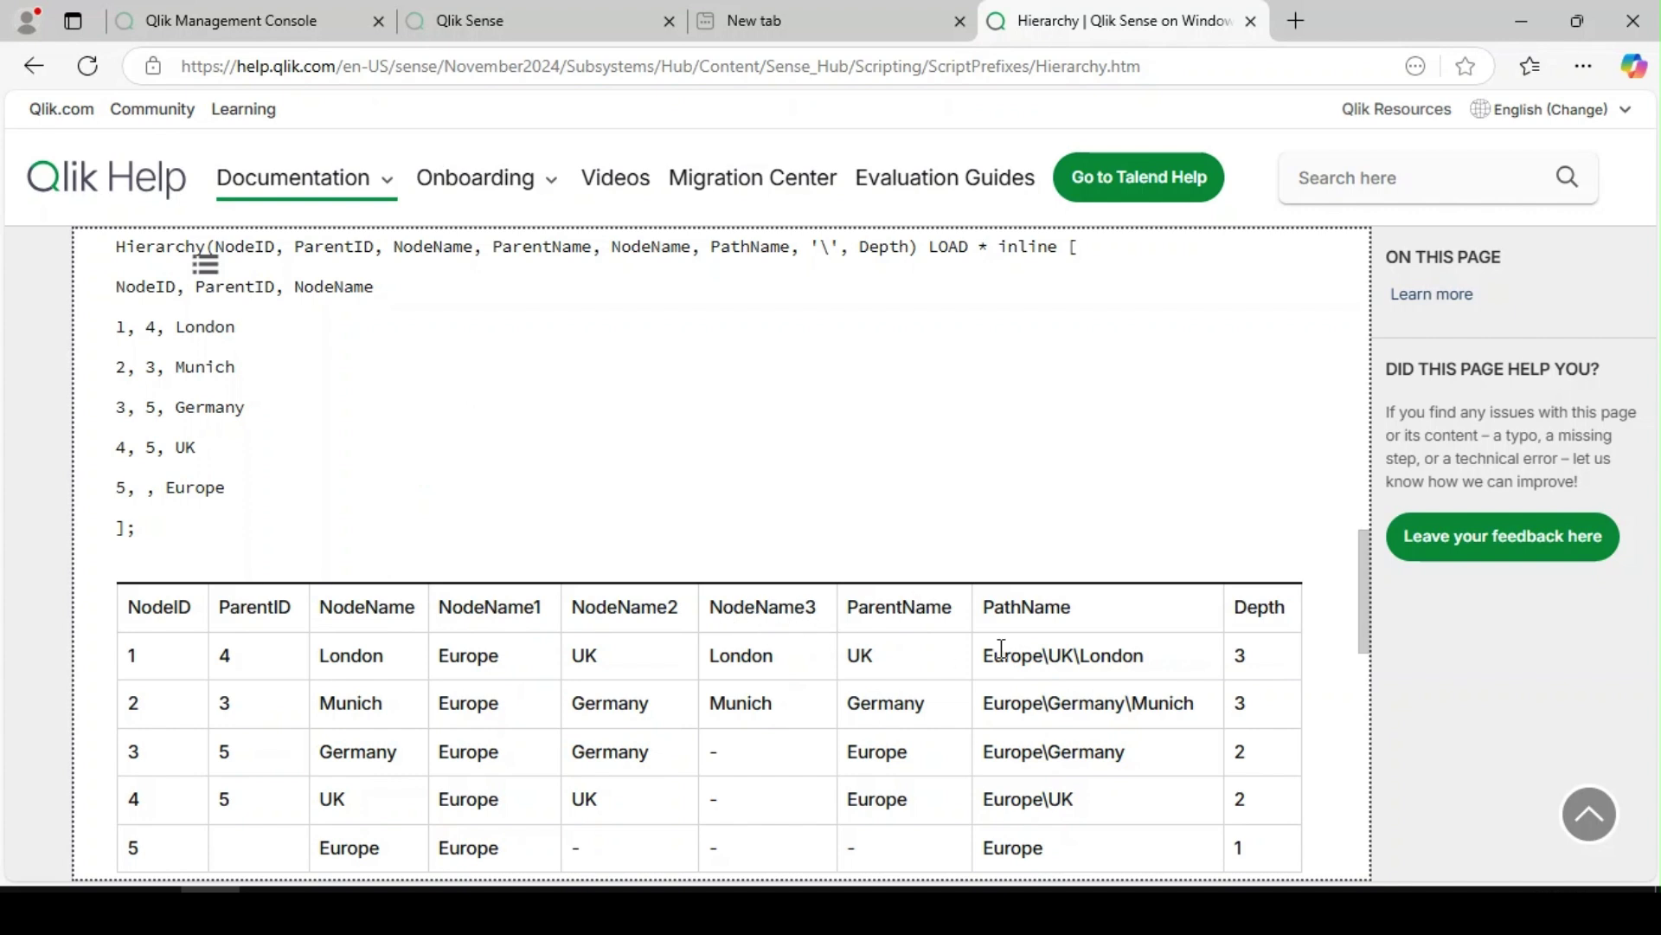
Examine how the London row's PathName and Depth values relate to the node name columns in the output table
double_click(1238, 659)
drag(987, 660, 1172, 660)
click(1147, 660)
double_click(1025, 655)
click(1026, 655)
double_click(1118, 655)
click(1118, 651)
double_click(1118, 655)
click(1177, 663)
drag(613, 606, 636, 605)
click(632, 607)
drag(986, 655, 1150, 667)
click(606, 606)
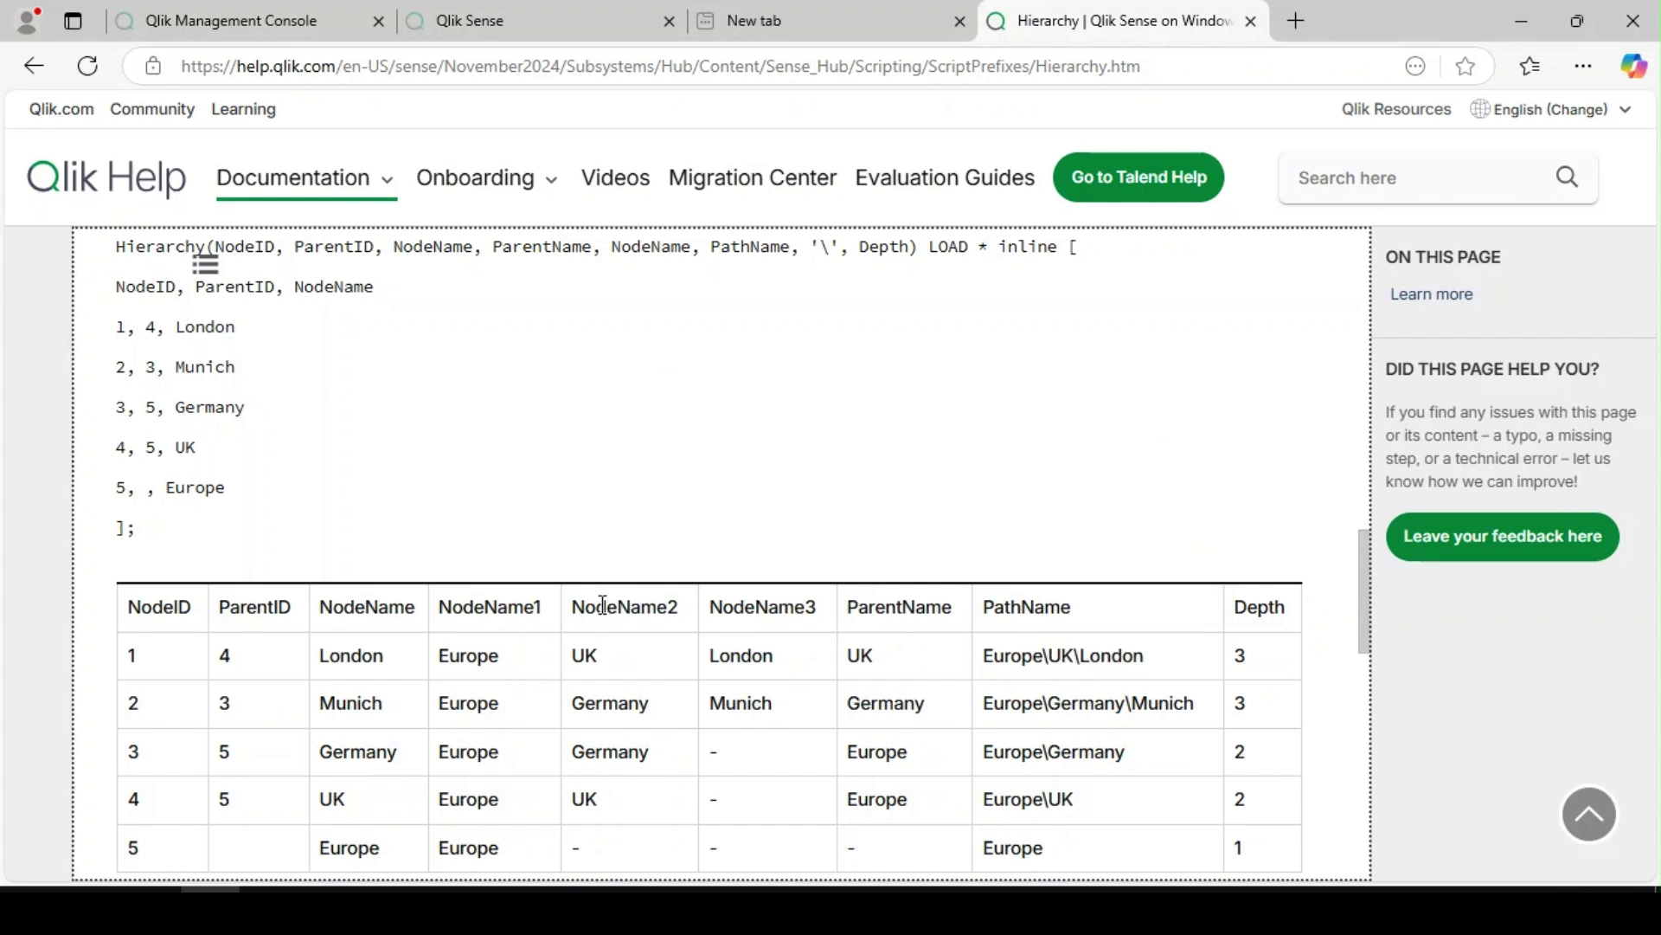
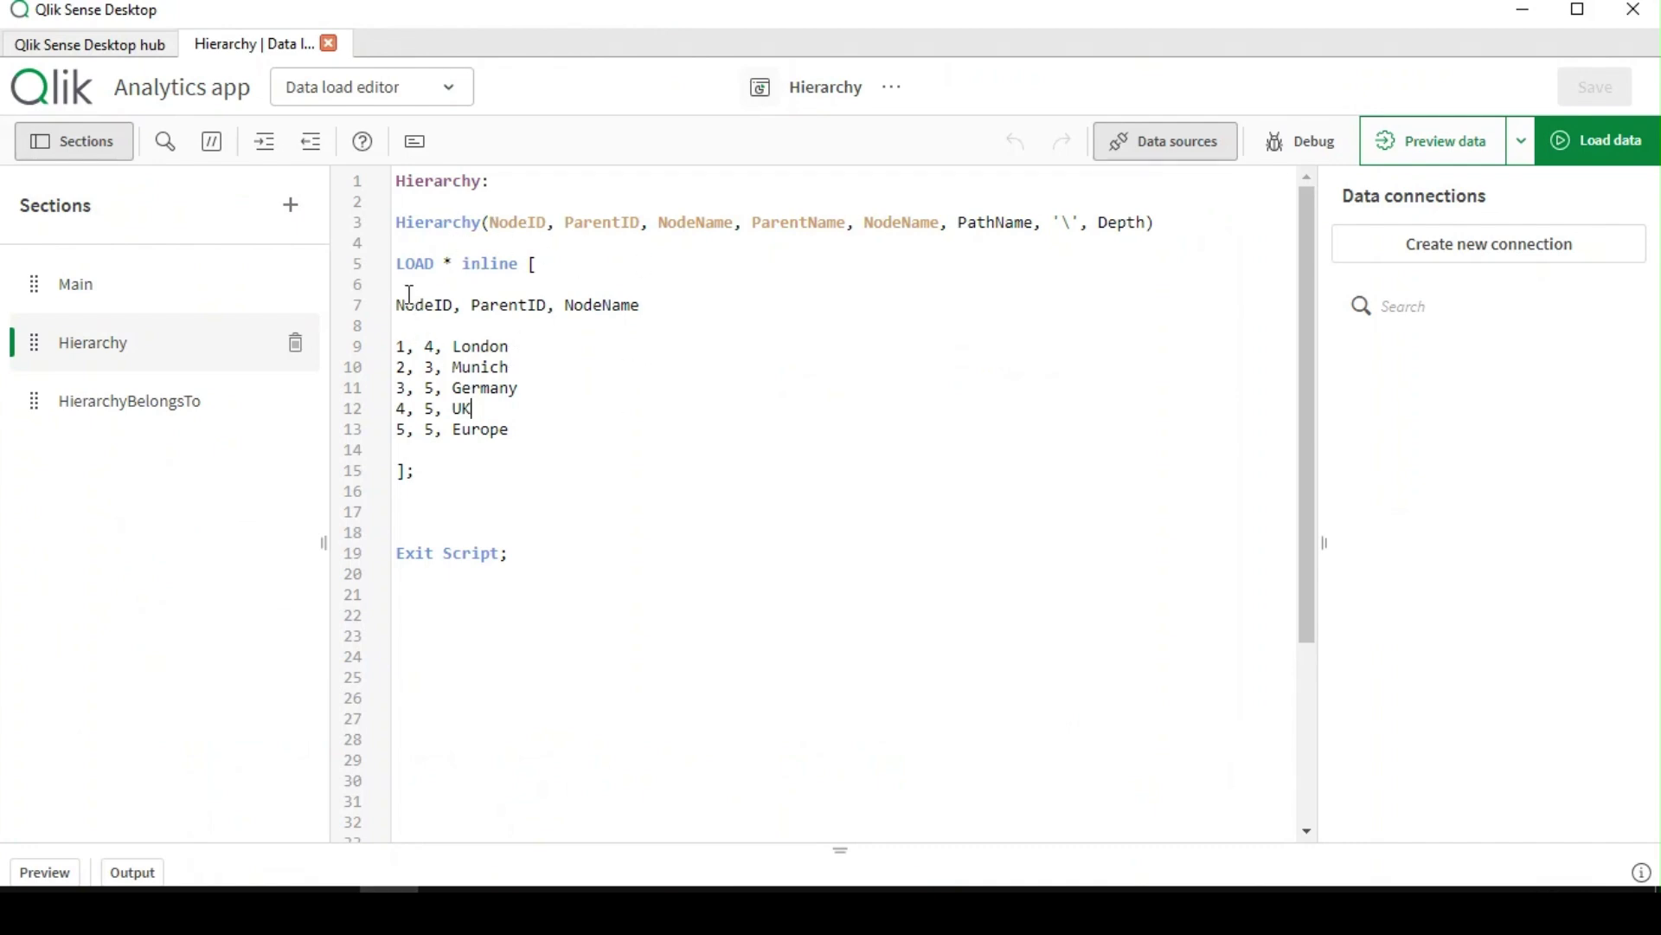
Compare the inline records in the Hierarchy load script with the London row's PathName in the help page example
drag(409, 294, 530, 407)
click(571, 459)
key(alt+Tab)
scroll(1072, 704, down, 3)
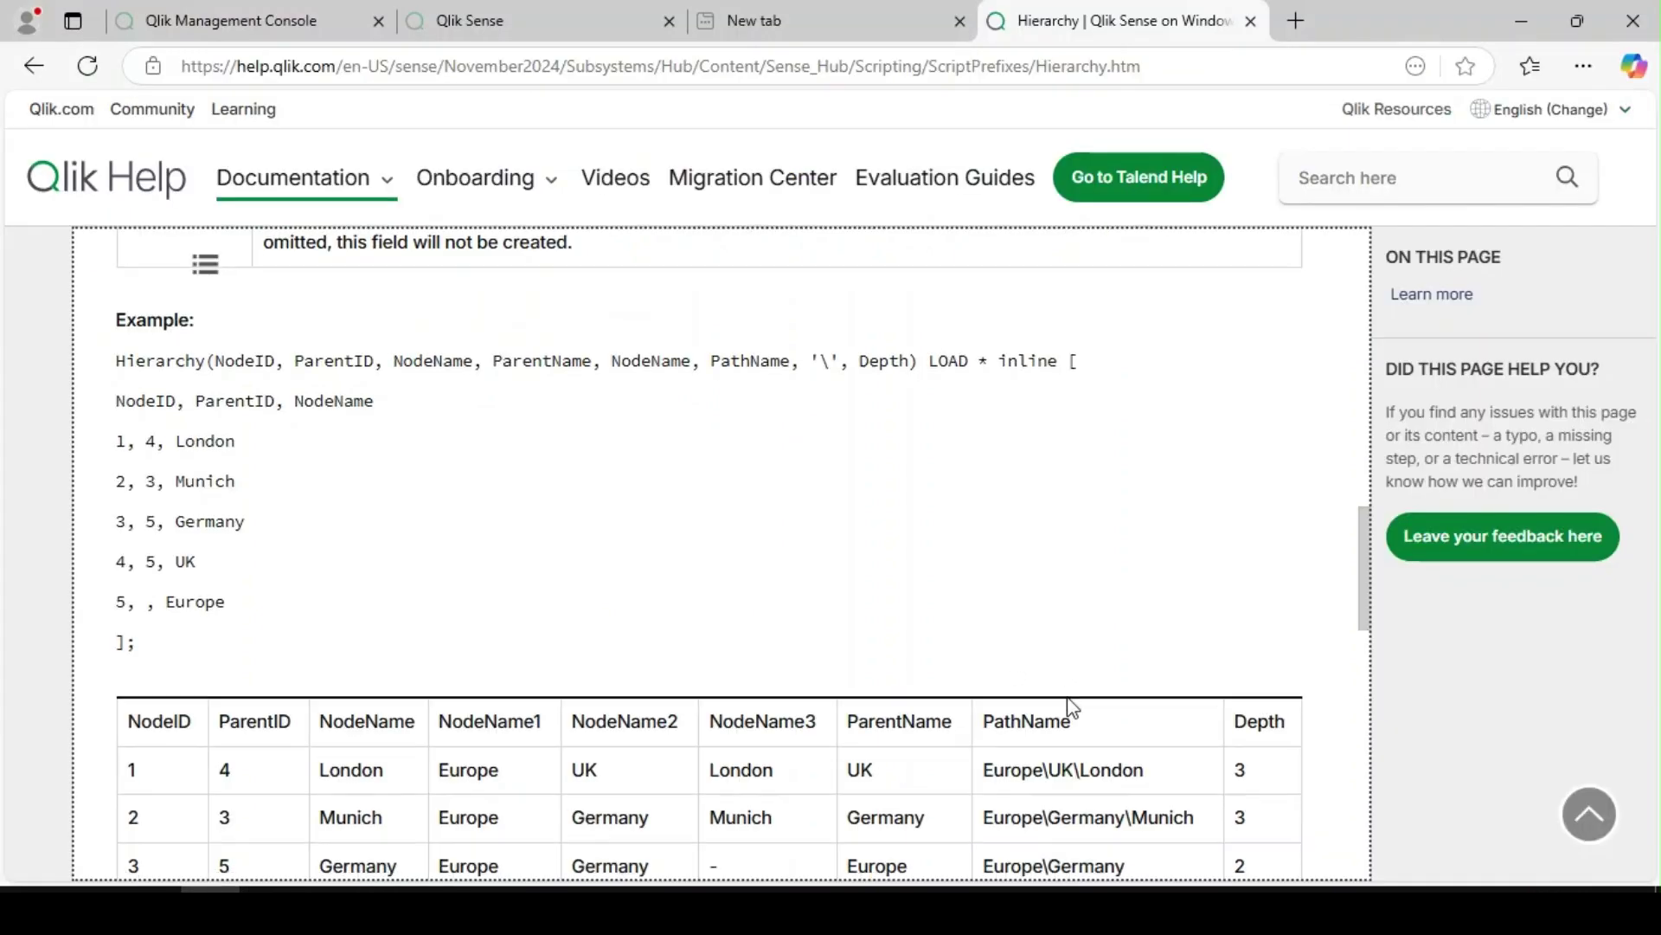
drag(989, 536, 1164, 542)
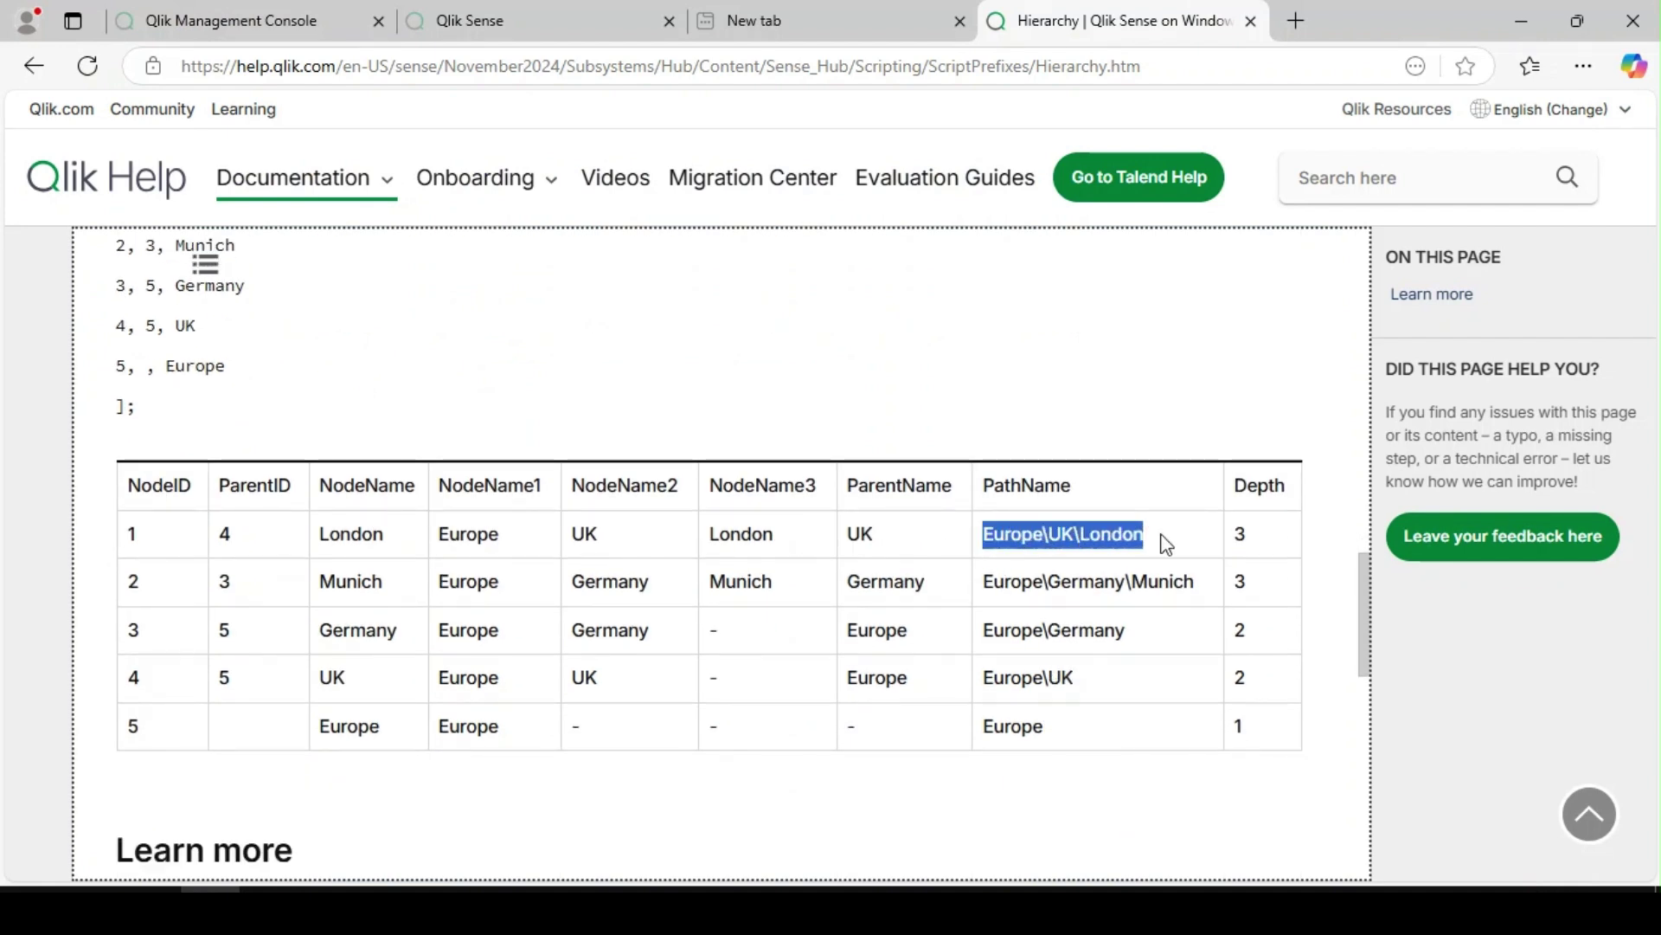
click(1017, 558)
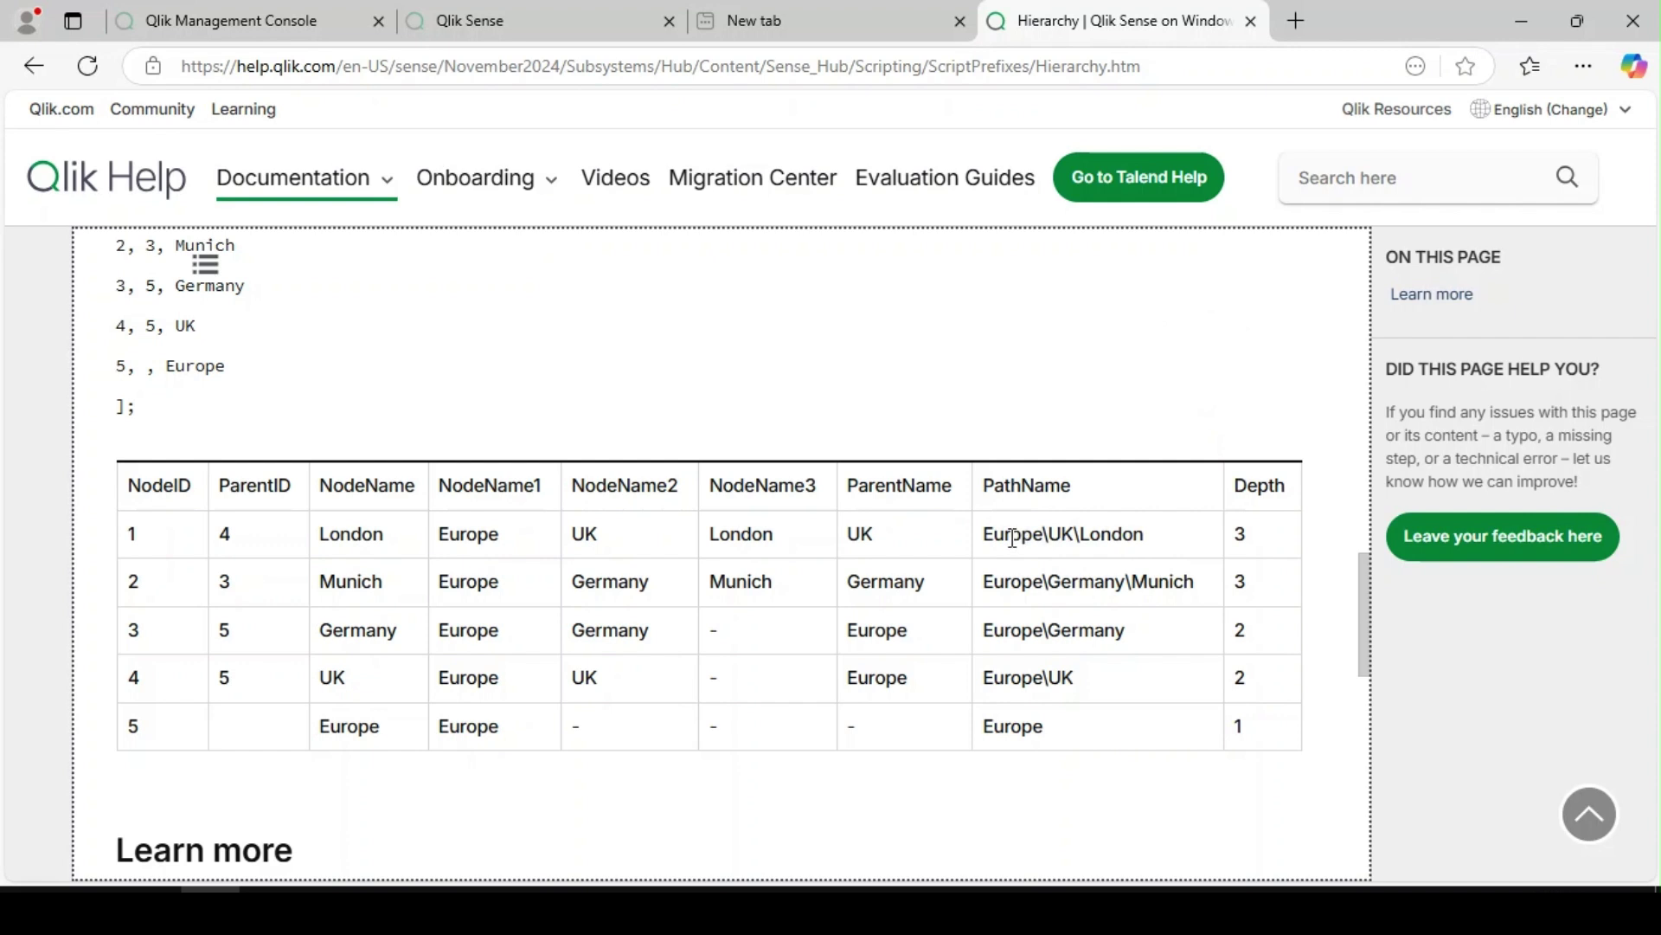
double_click(1014, 532)
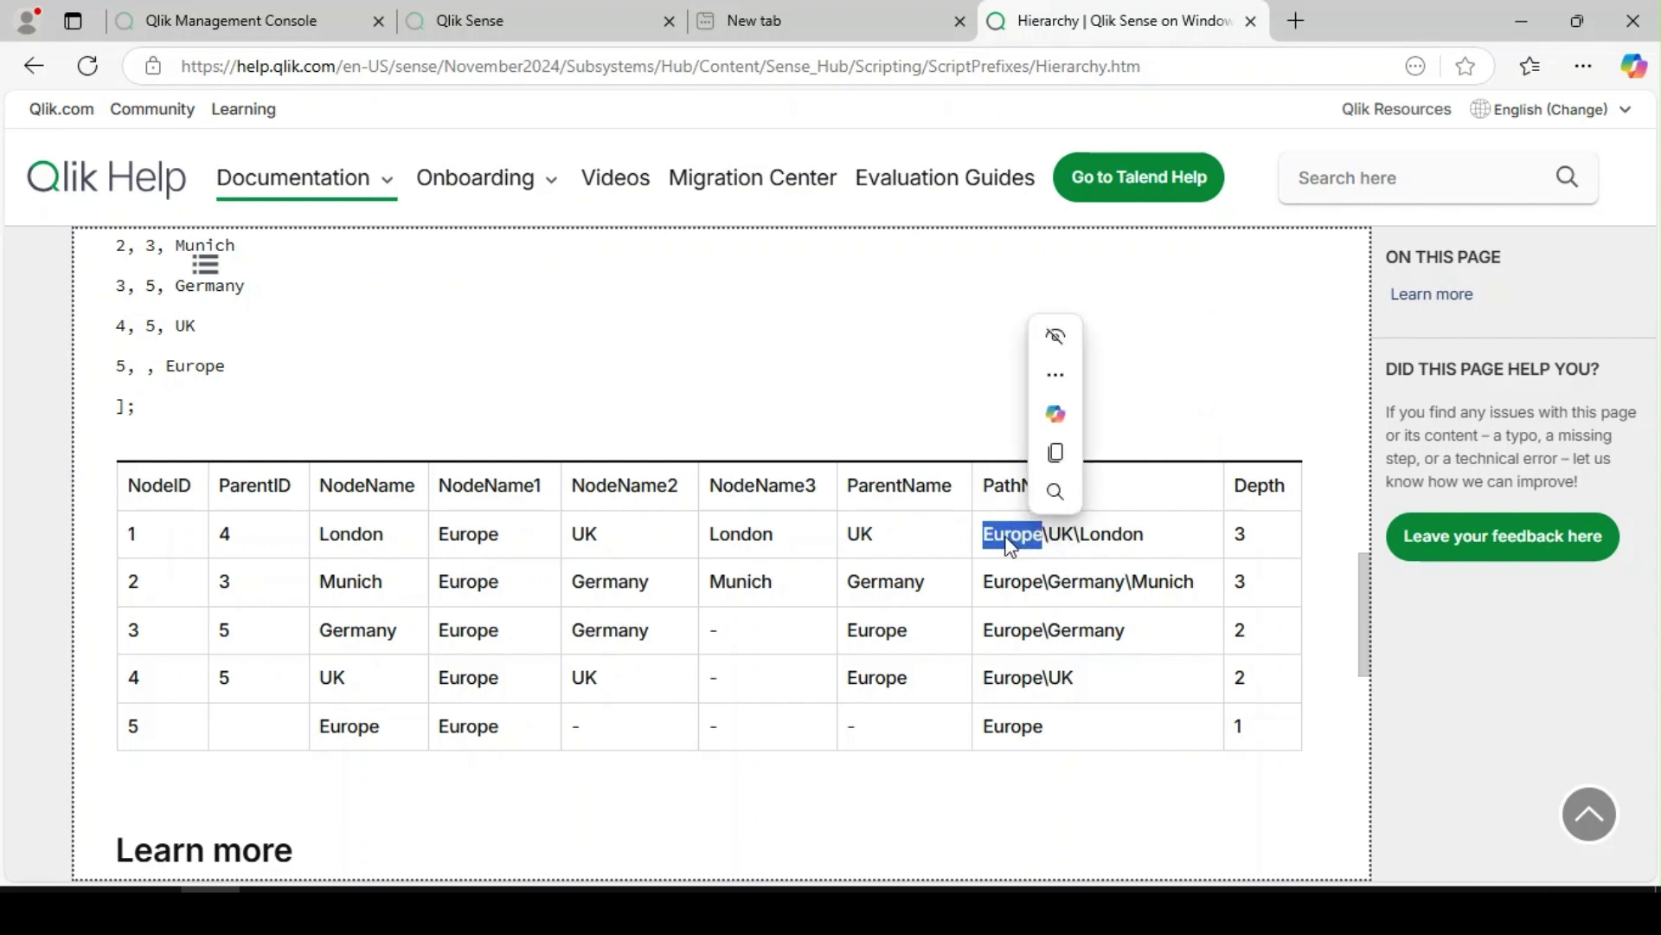
click(1066, 531)
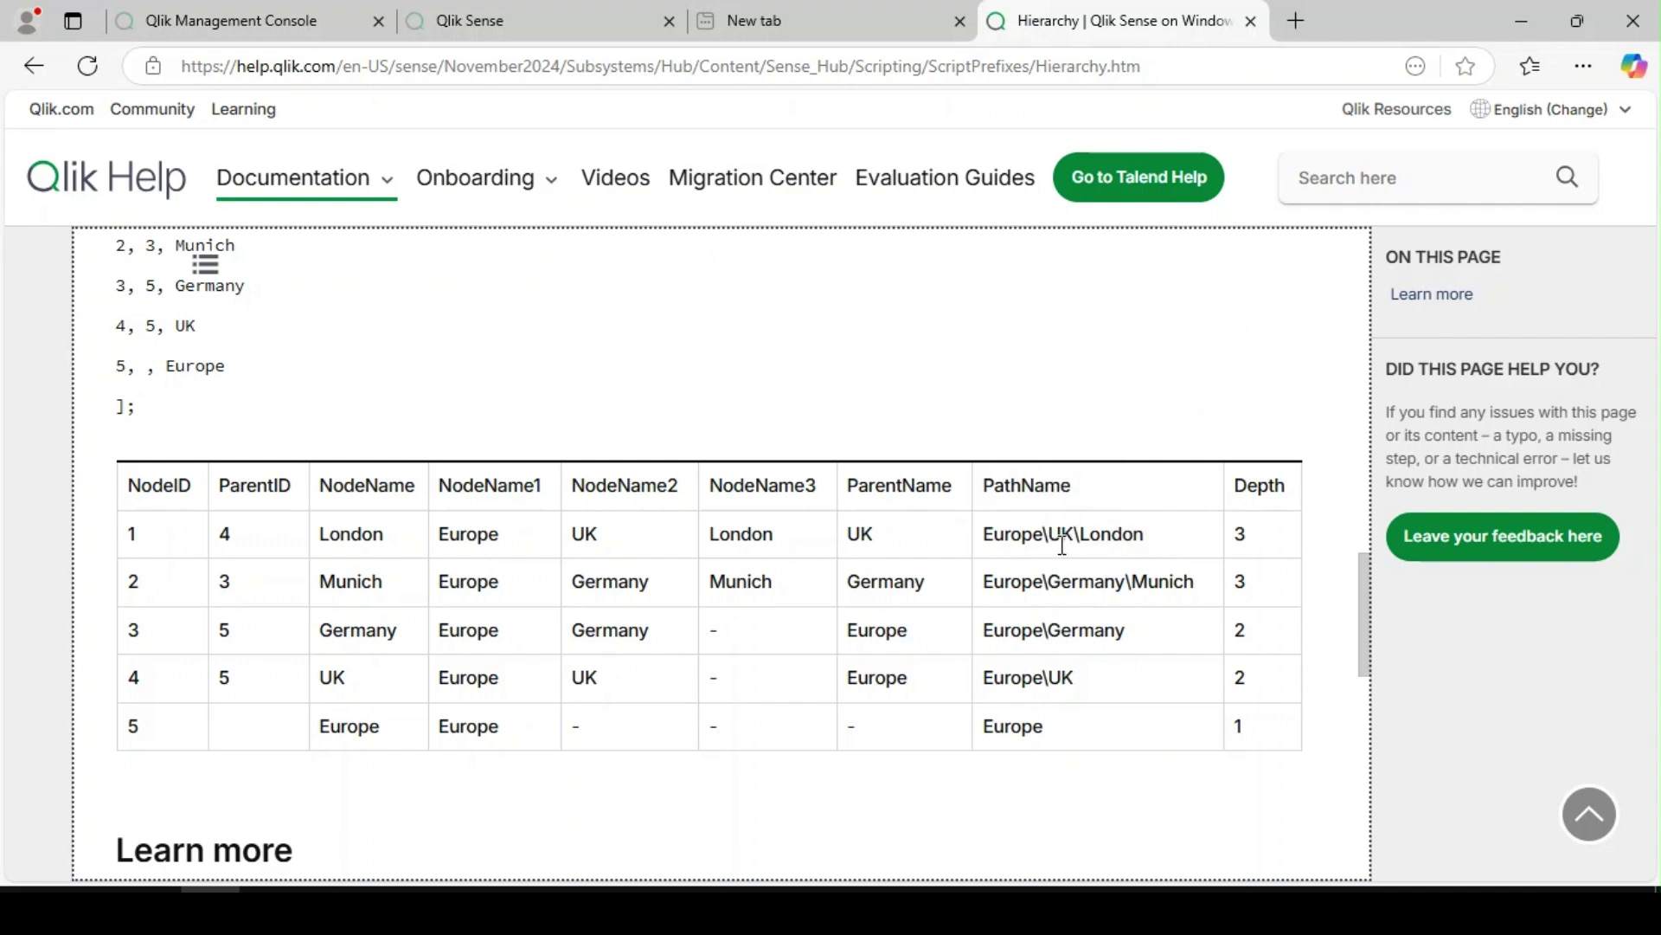
Check the PathDelimiter argument and the example's '\' delimiter against the PathName column of the output table
scroll(1065, 558, up, 5)
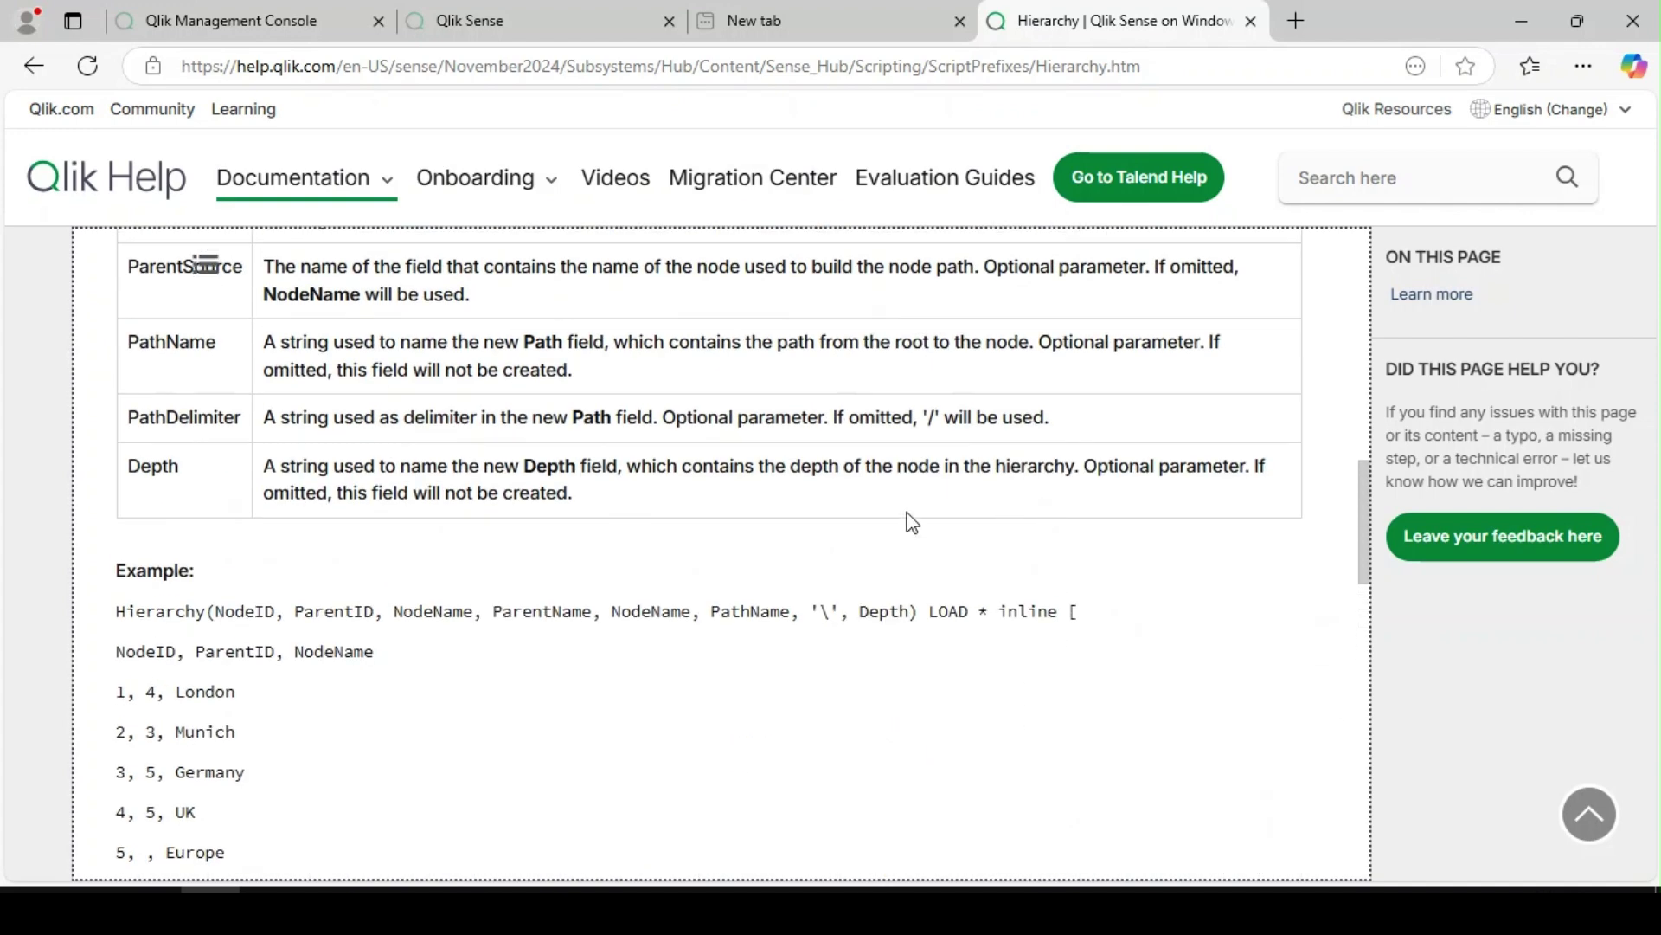
scroll(953, 652, down, 5)
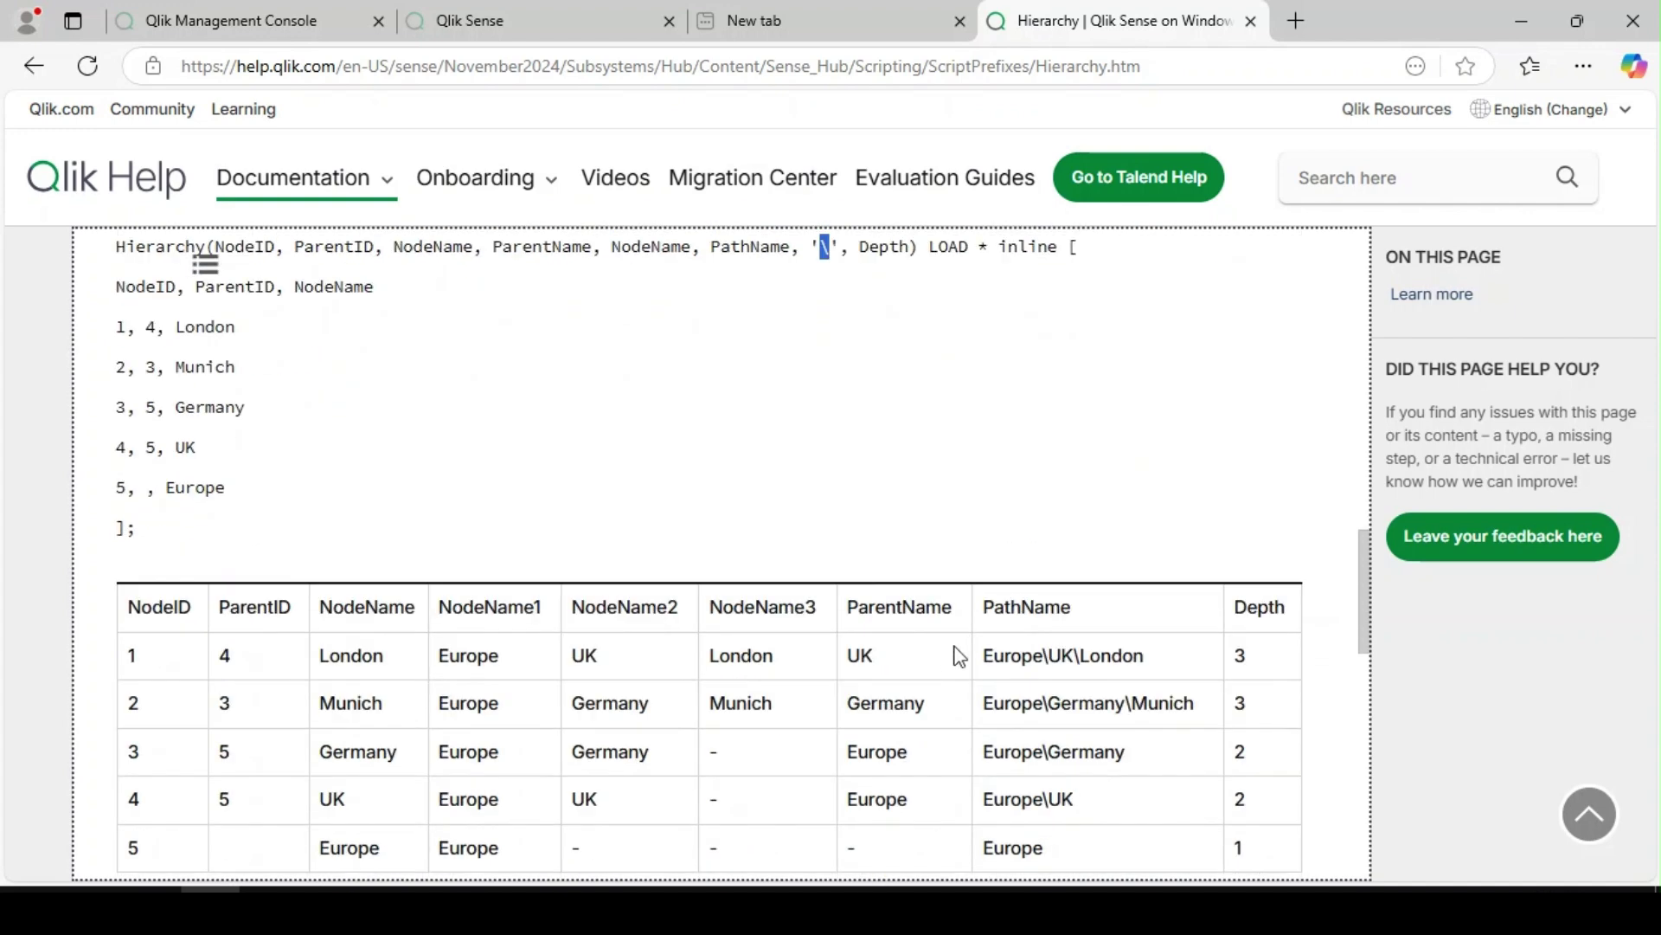
drag(989, 494, 1082, 491)
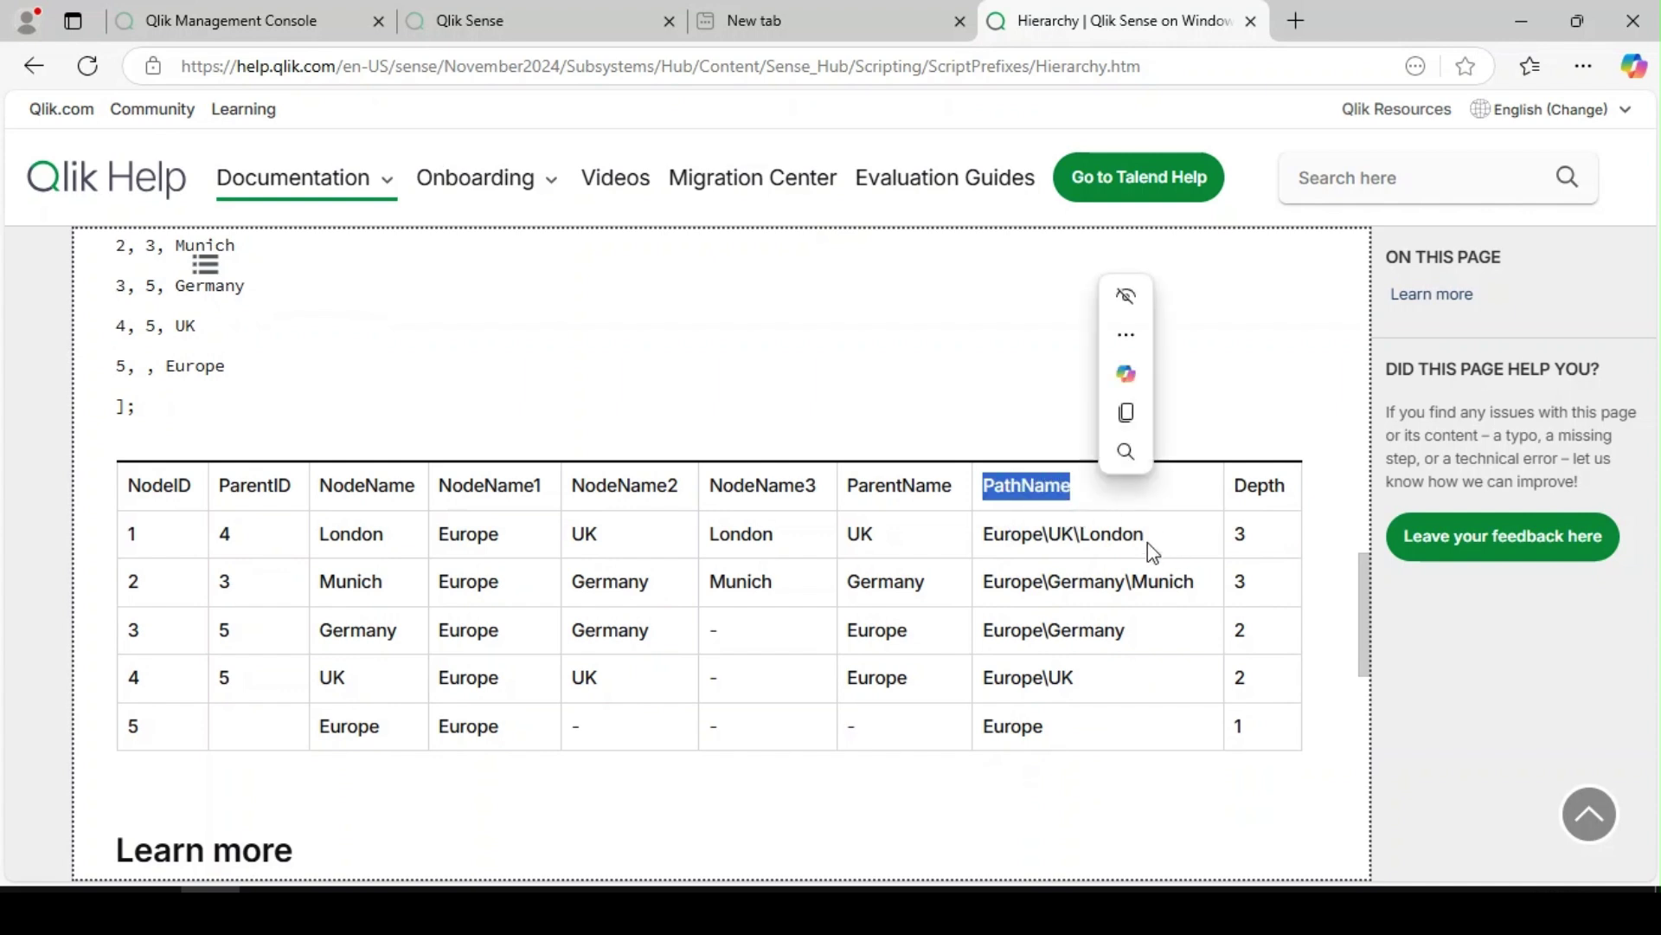
click(1075, 544)
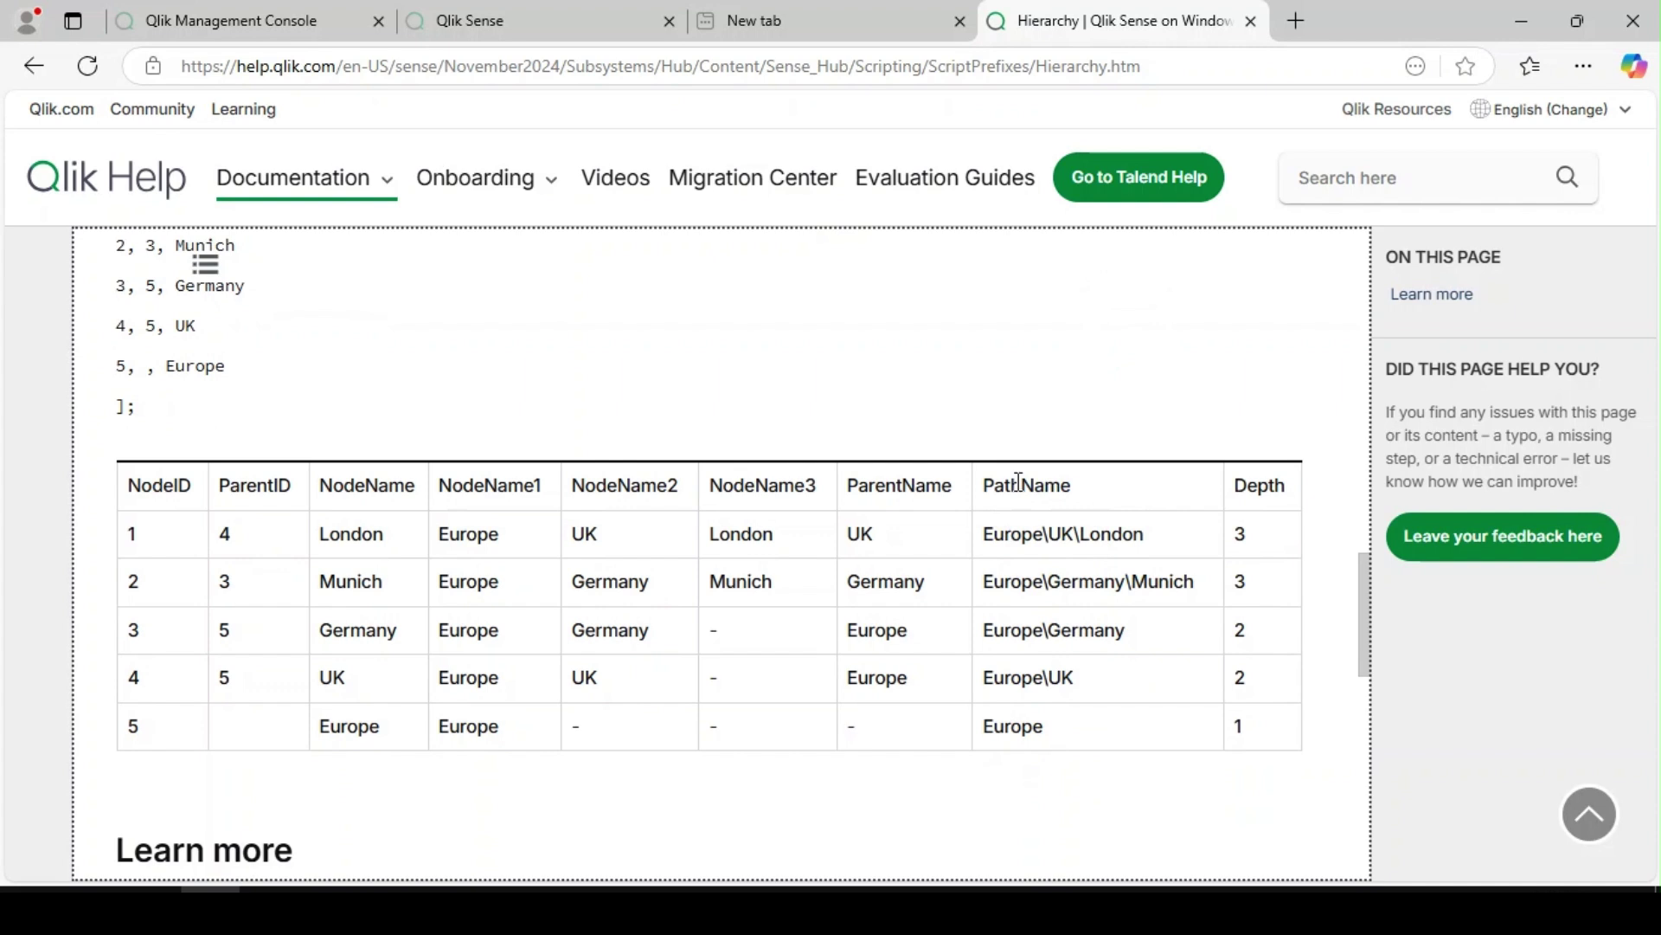
Examine the PathName column's values in the output table, closing the Copilot pane
drag(1023, 485, 1060, 630)
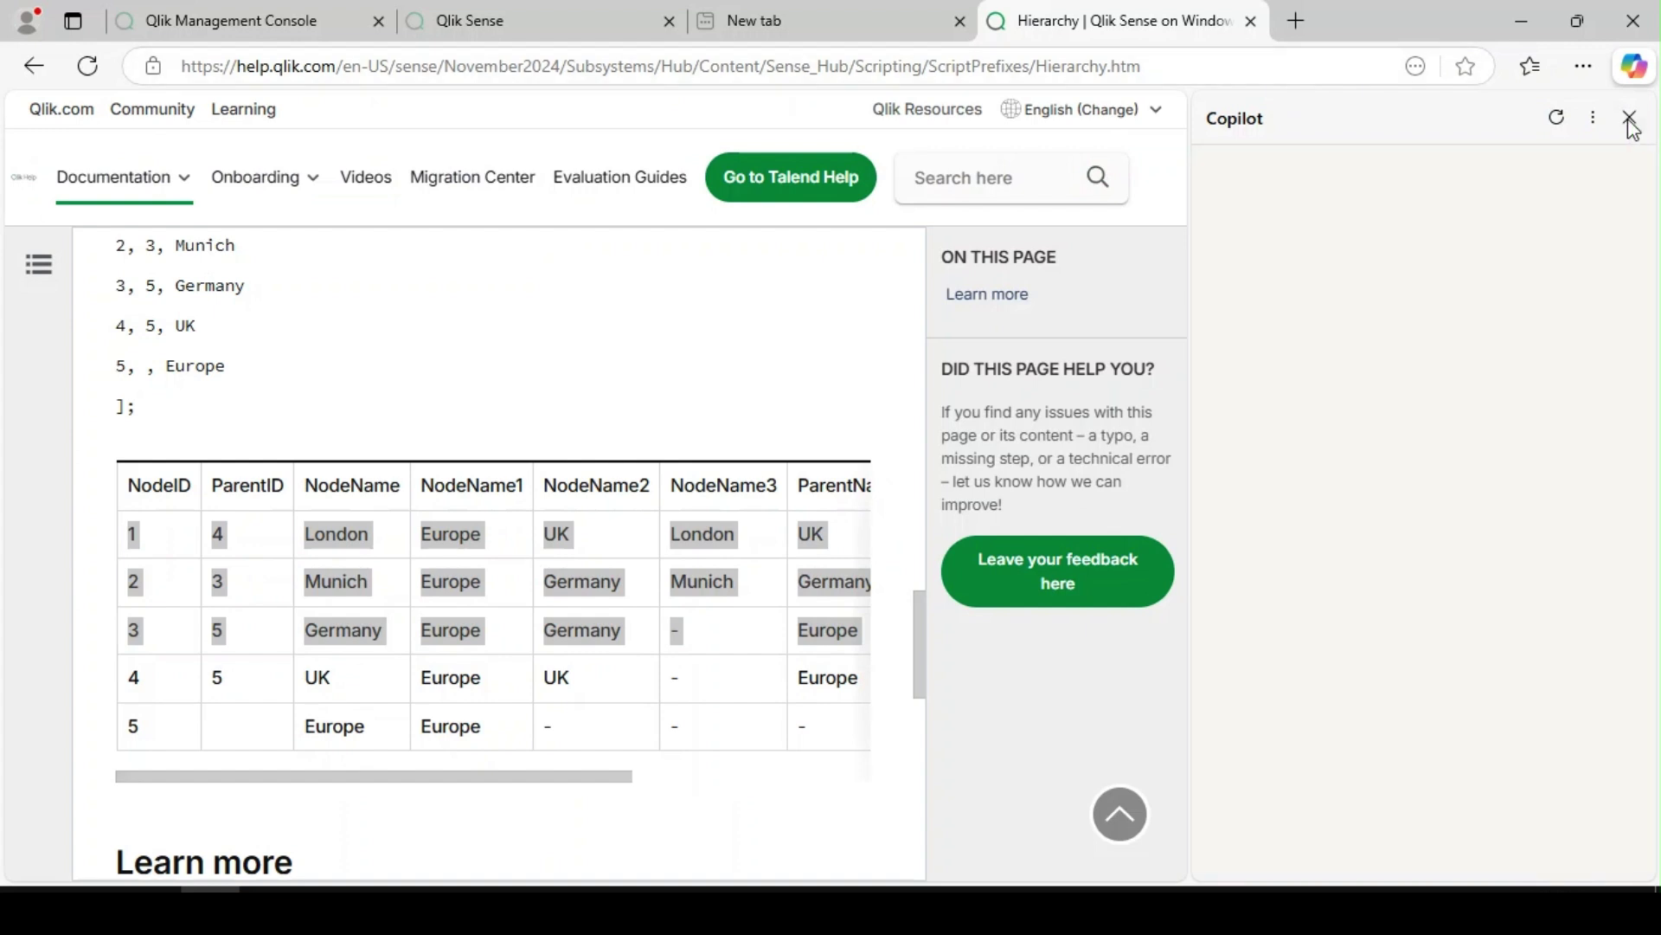
click(1627, 117)
click(1099, 519)
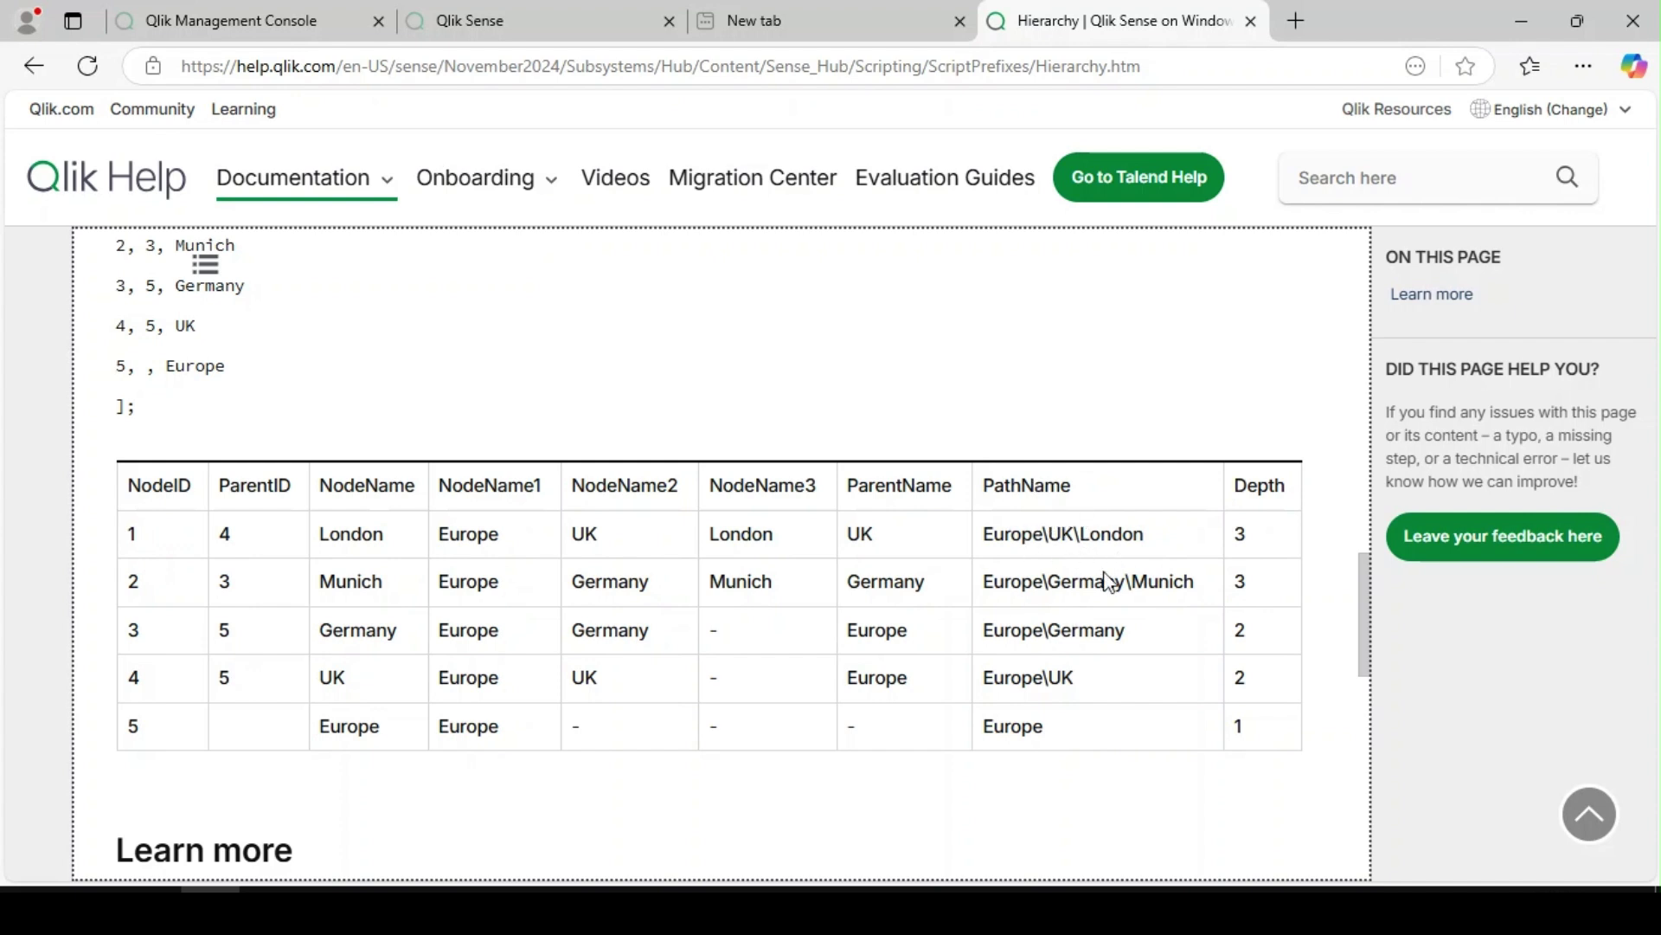
double_click(1036, 490)
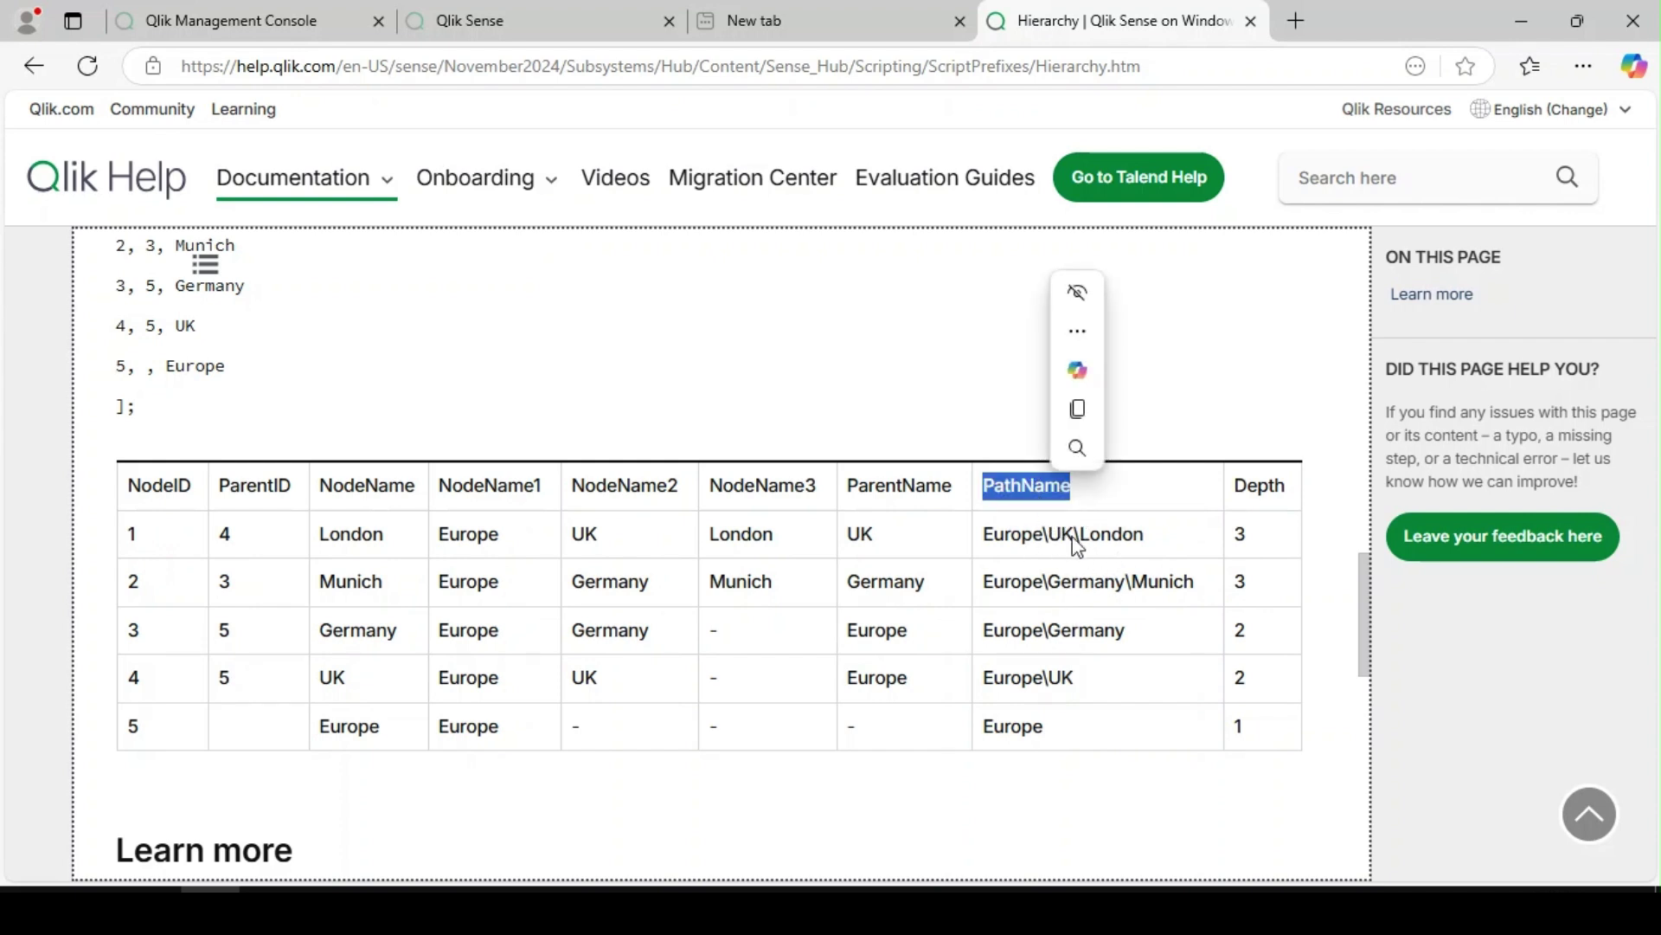
click(1076, 539)
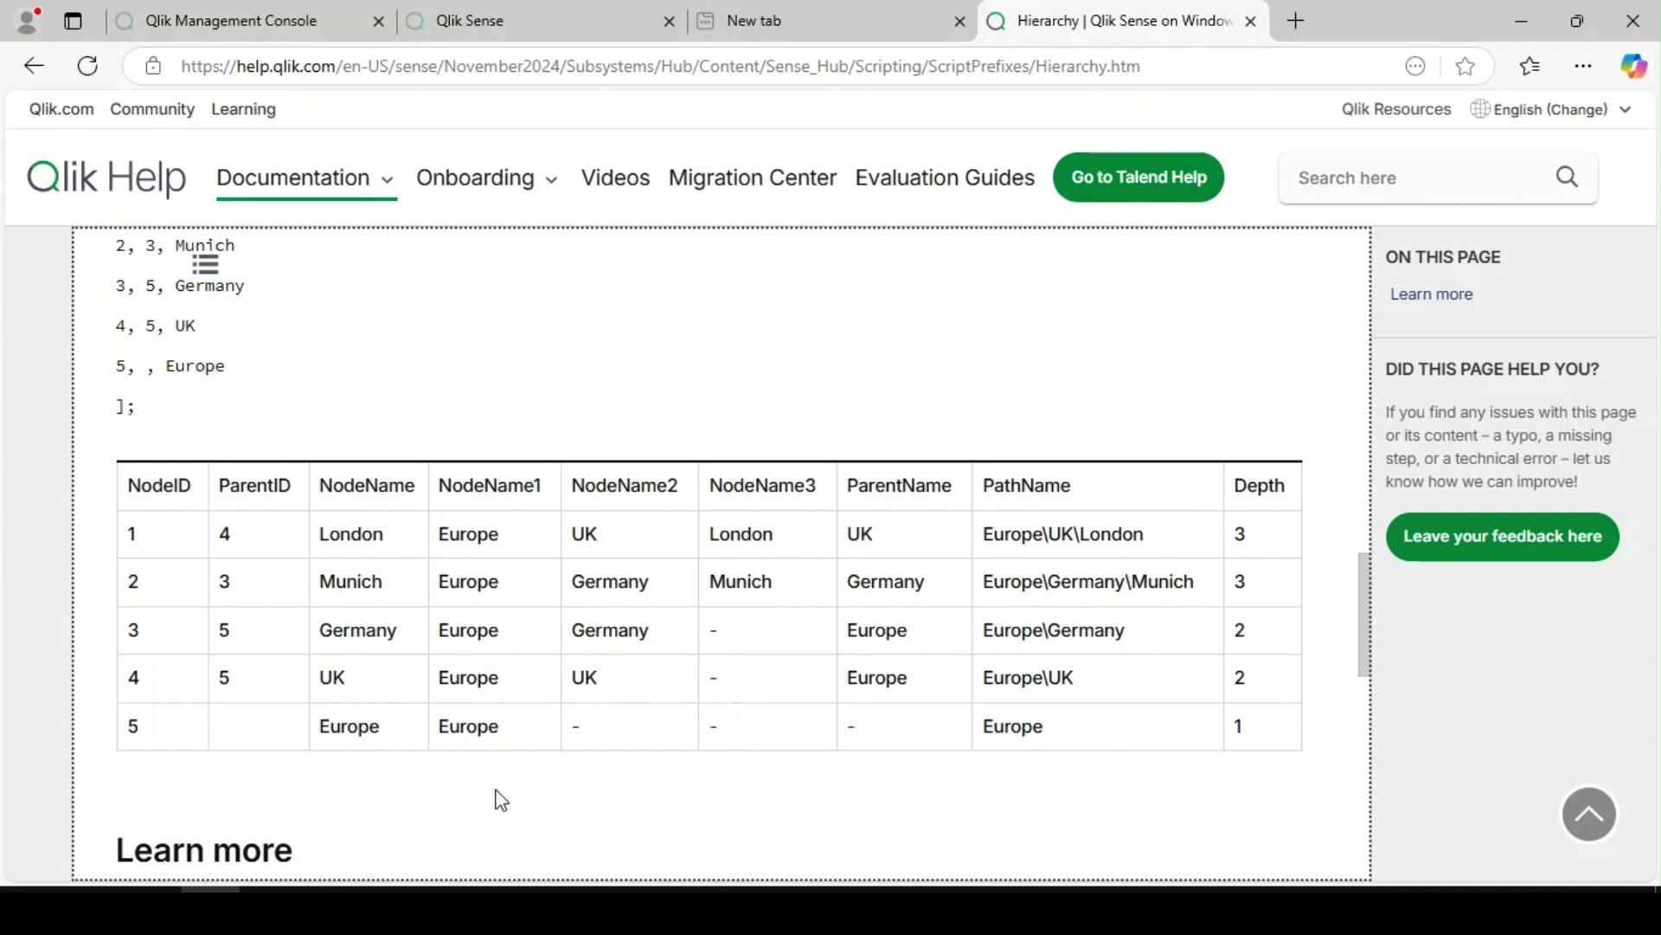
Switch to Qlik Sense Desktop, load the data with the Hierarchy script and close the load progress dialog
key(alt+Tab)
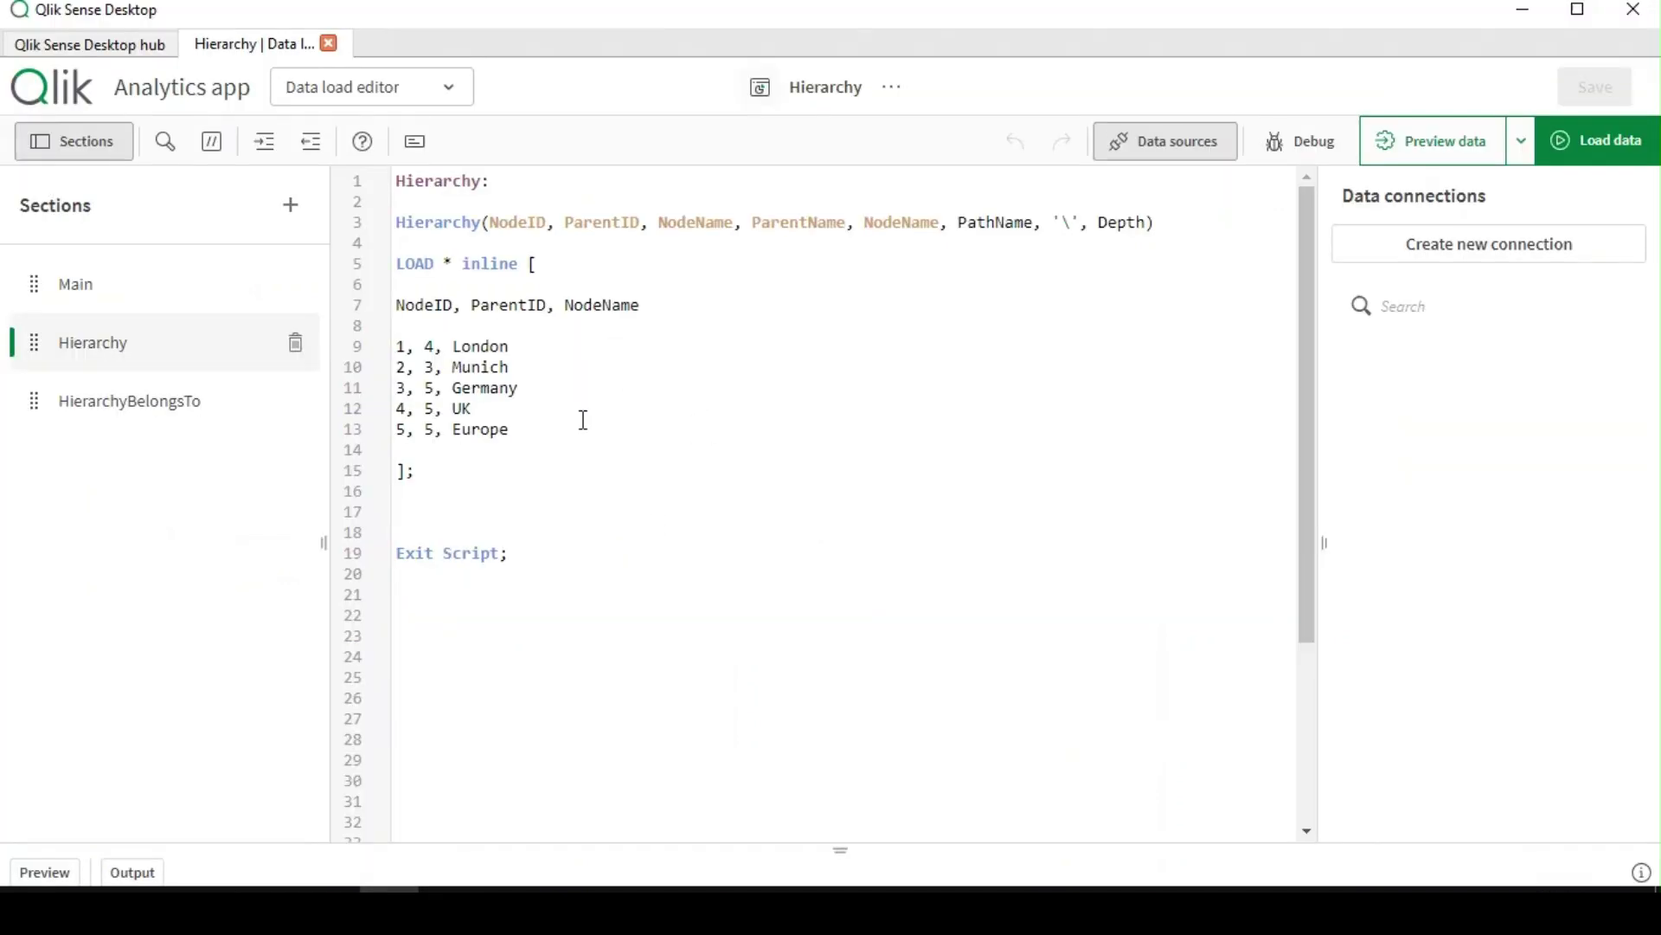
click(1615, 158)
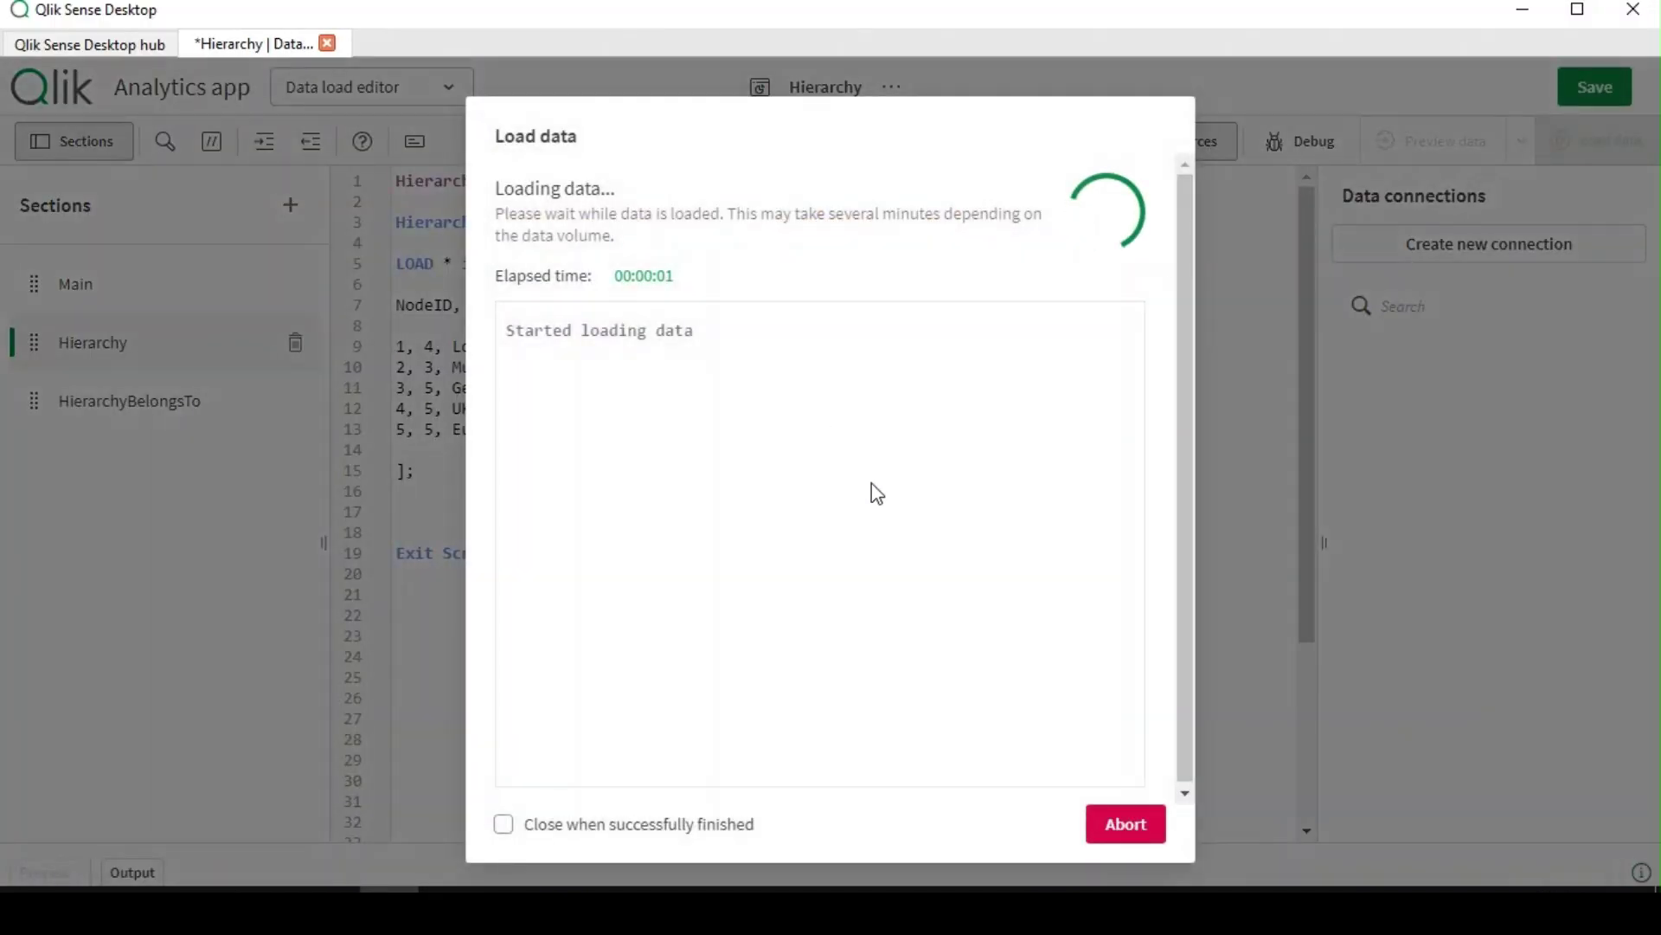
click(1089, 825)
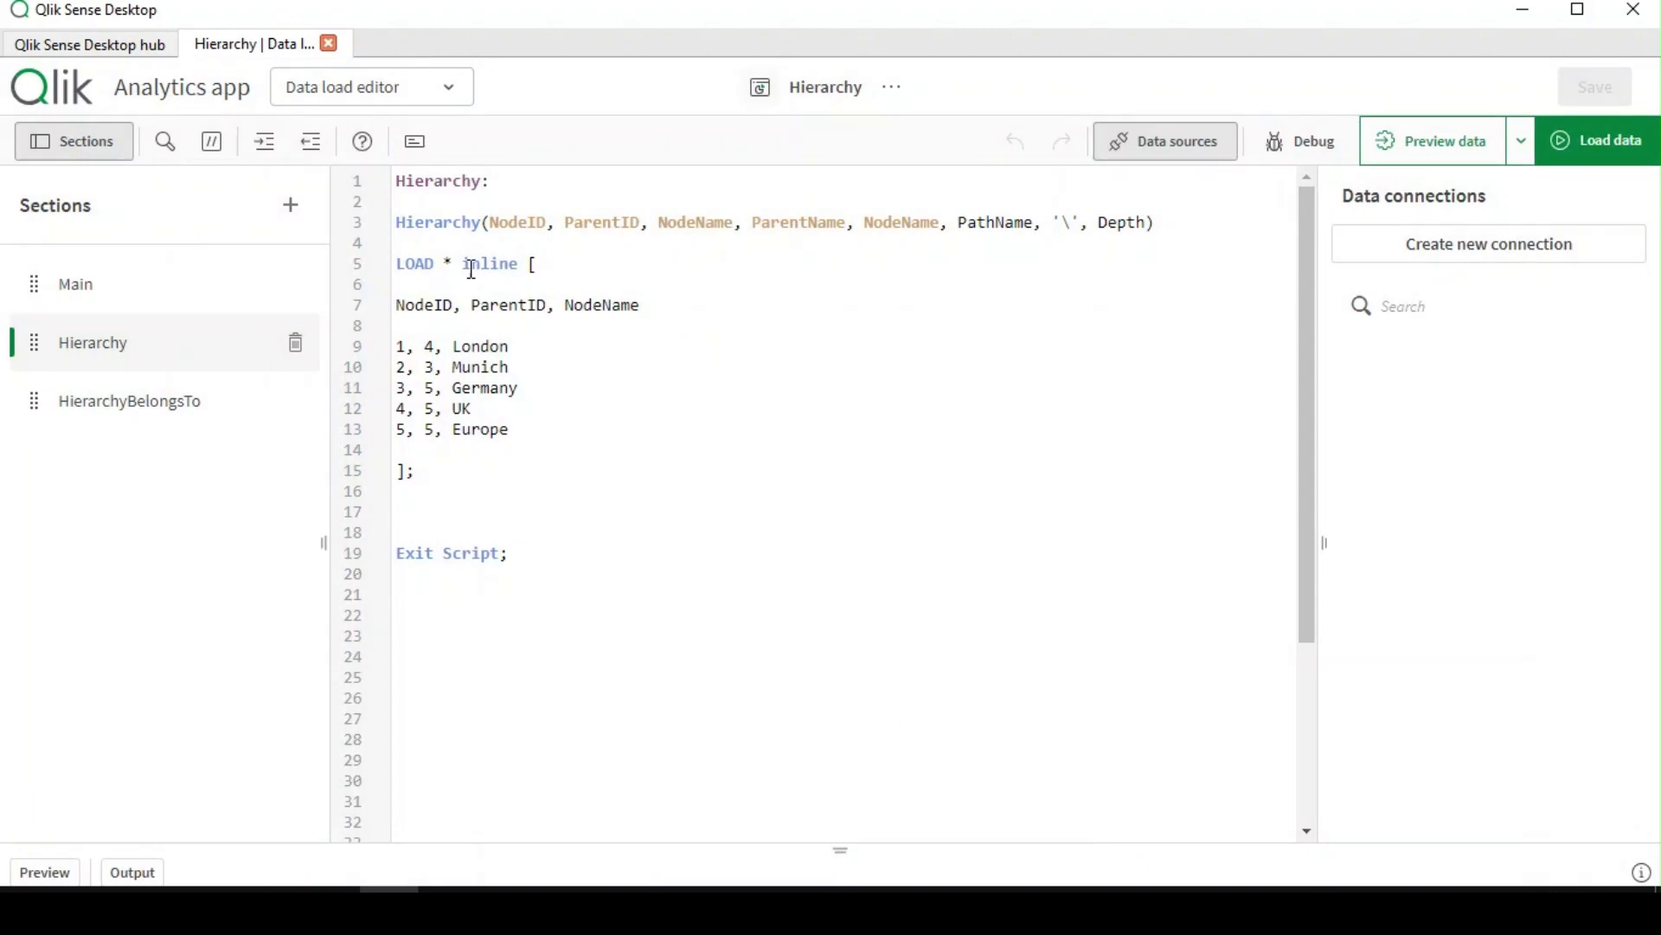
Open the data model viewer in a separate tab and preview the Hierarchy table's rows
click(468, 100)
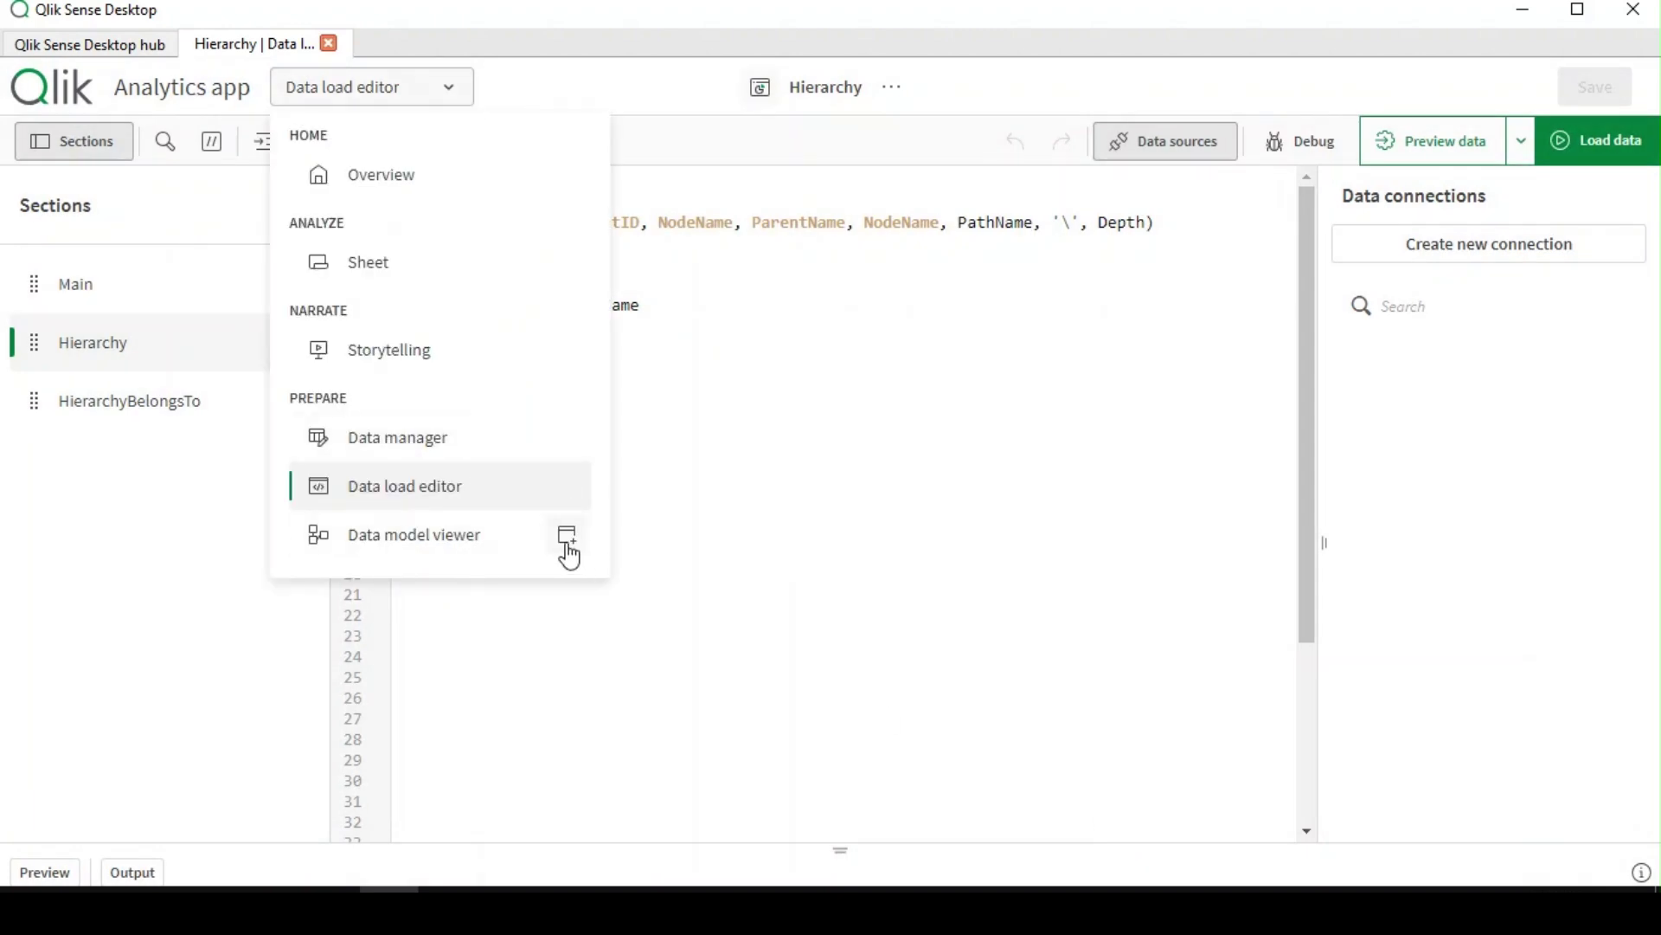
click(564, 533)
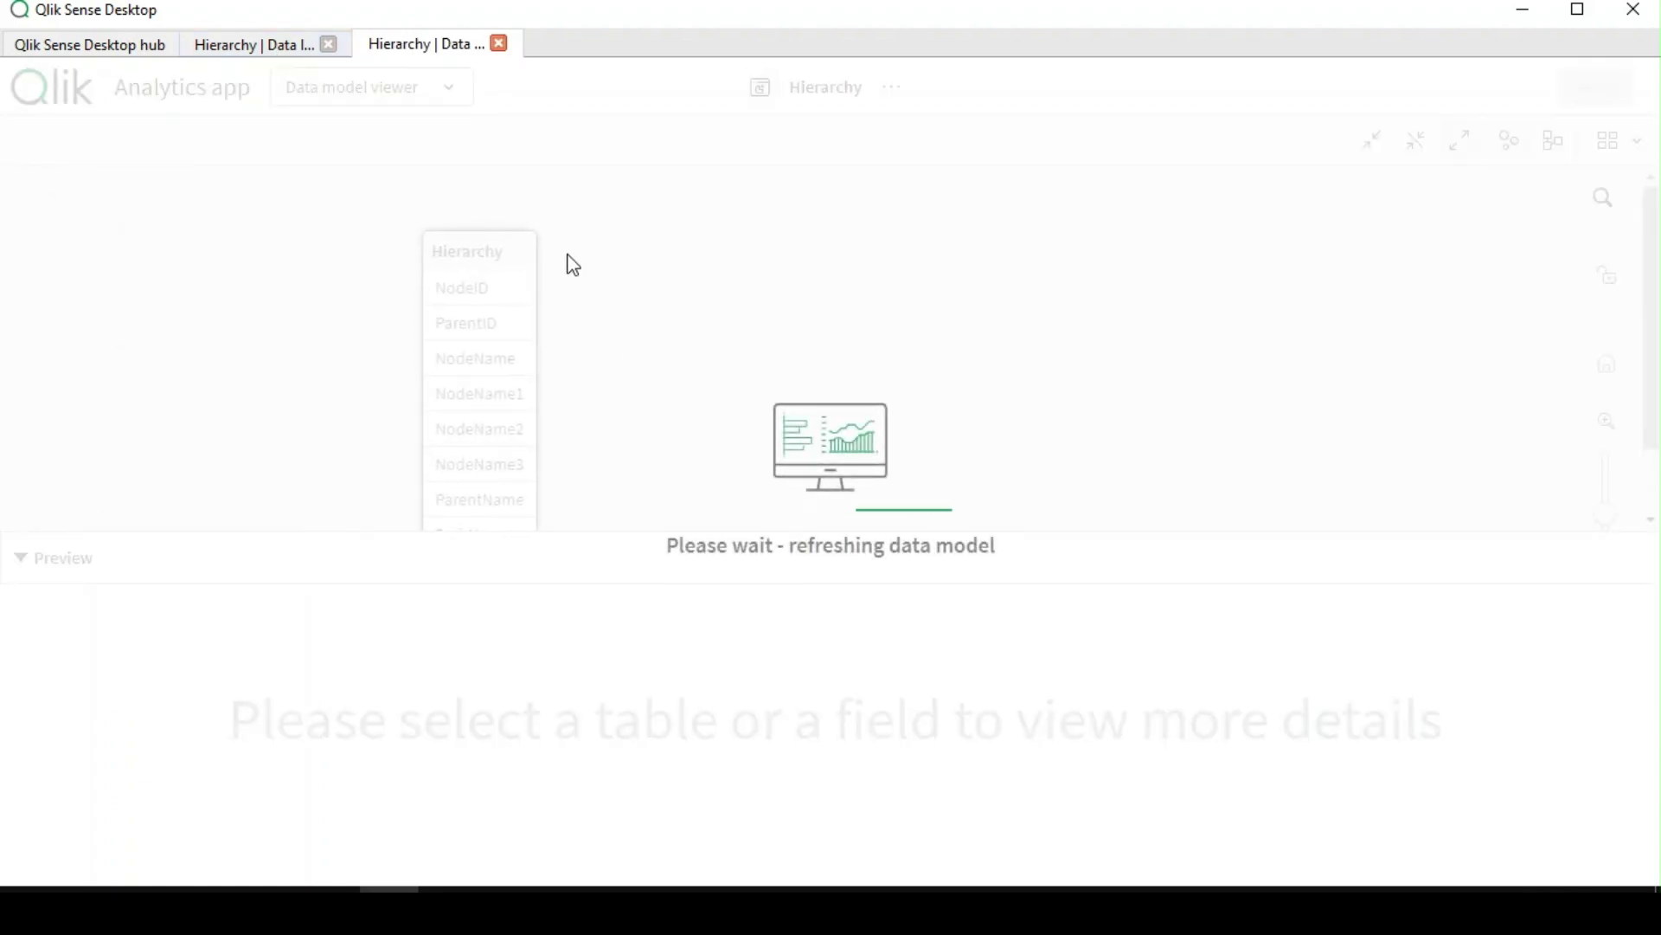
click(346, 230)
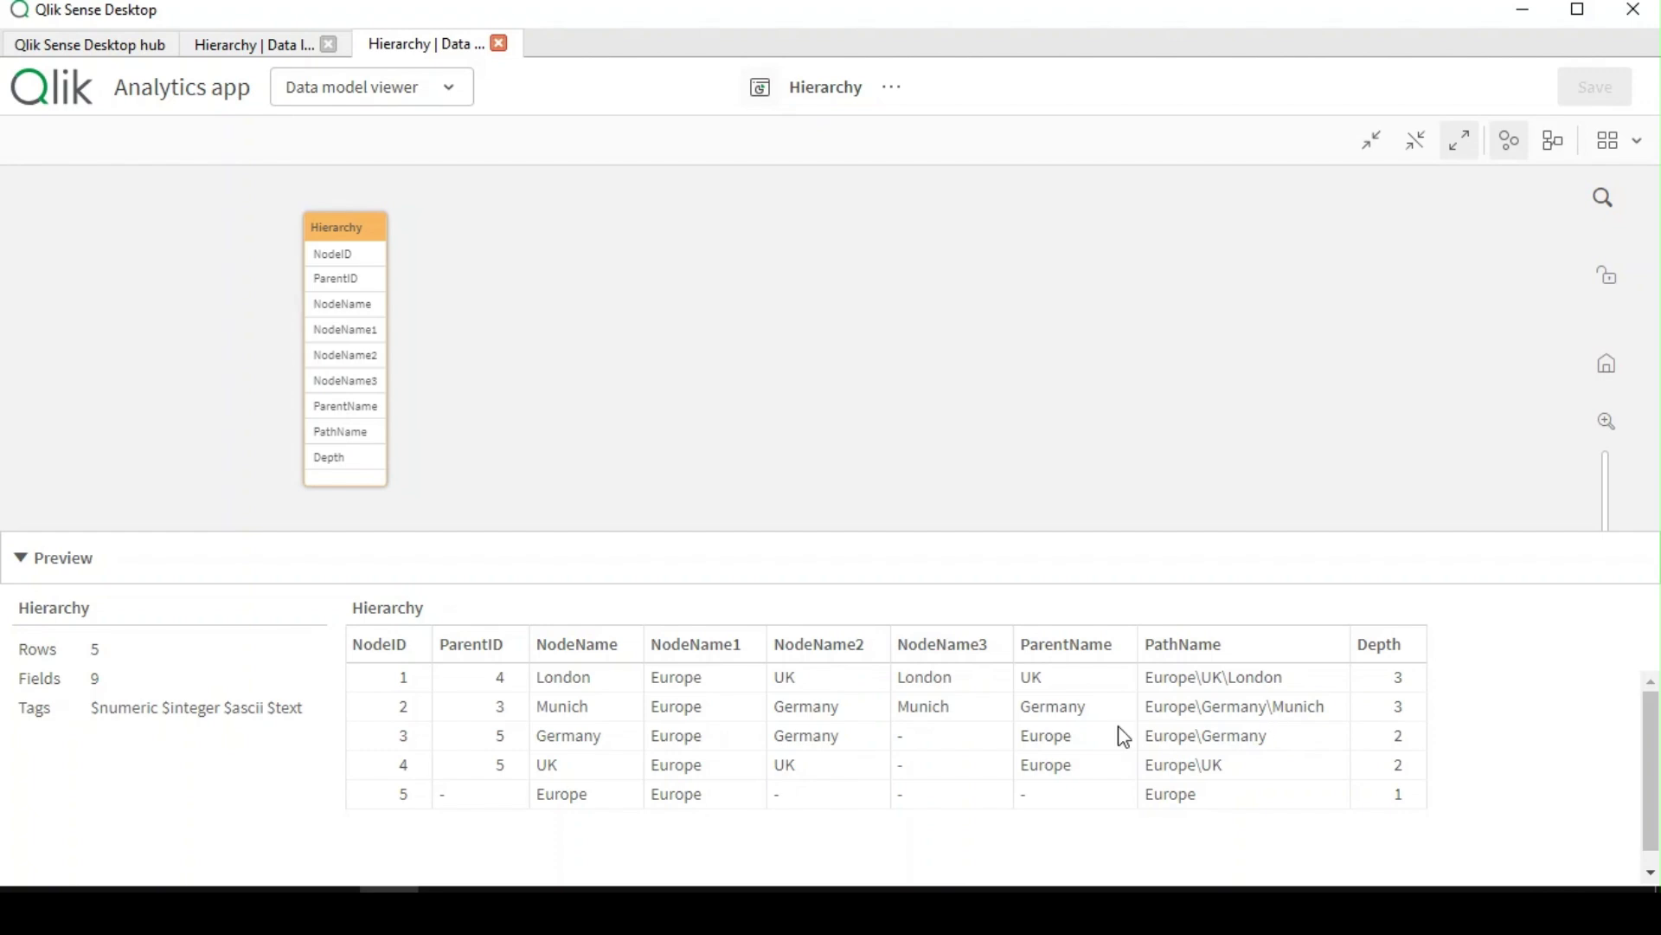
Open the Hierarchy sheet in edit mode and select its NodeName1, NodeName2 and NodeName3 table to inspect its columns
click(246, 45)
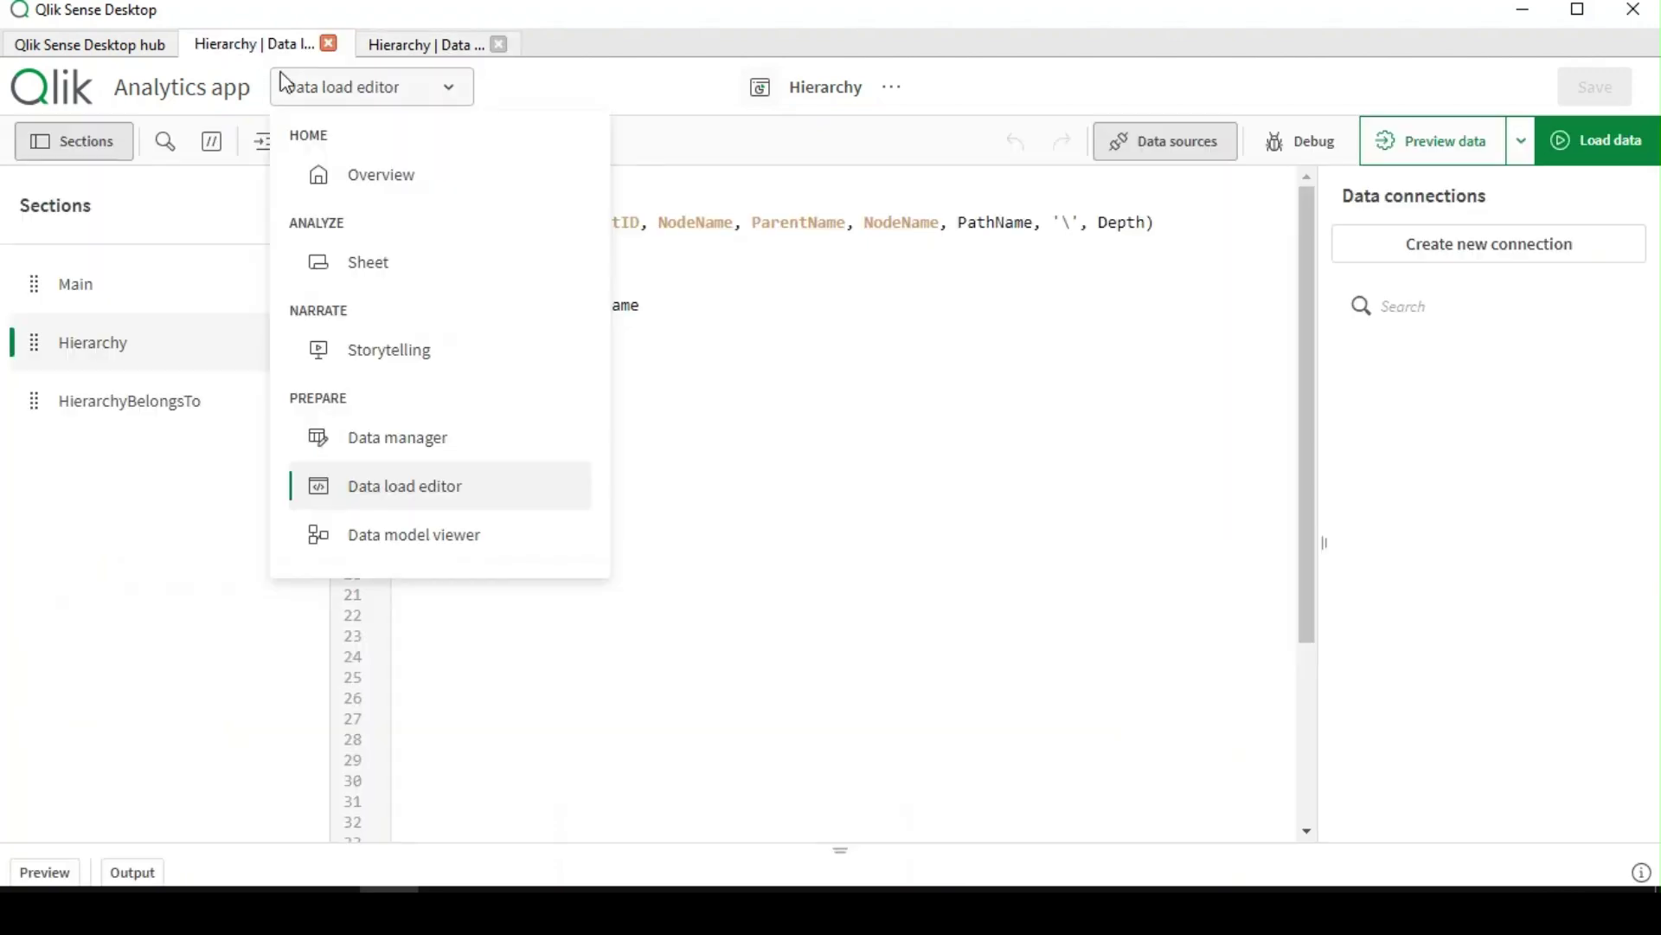
click(379, 264)
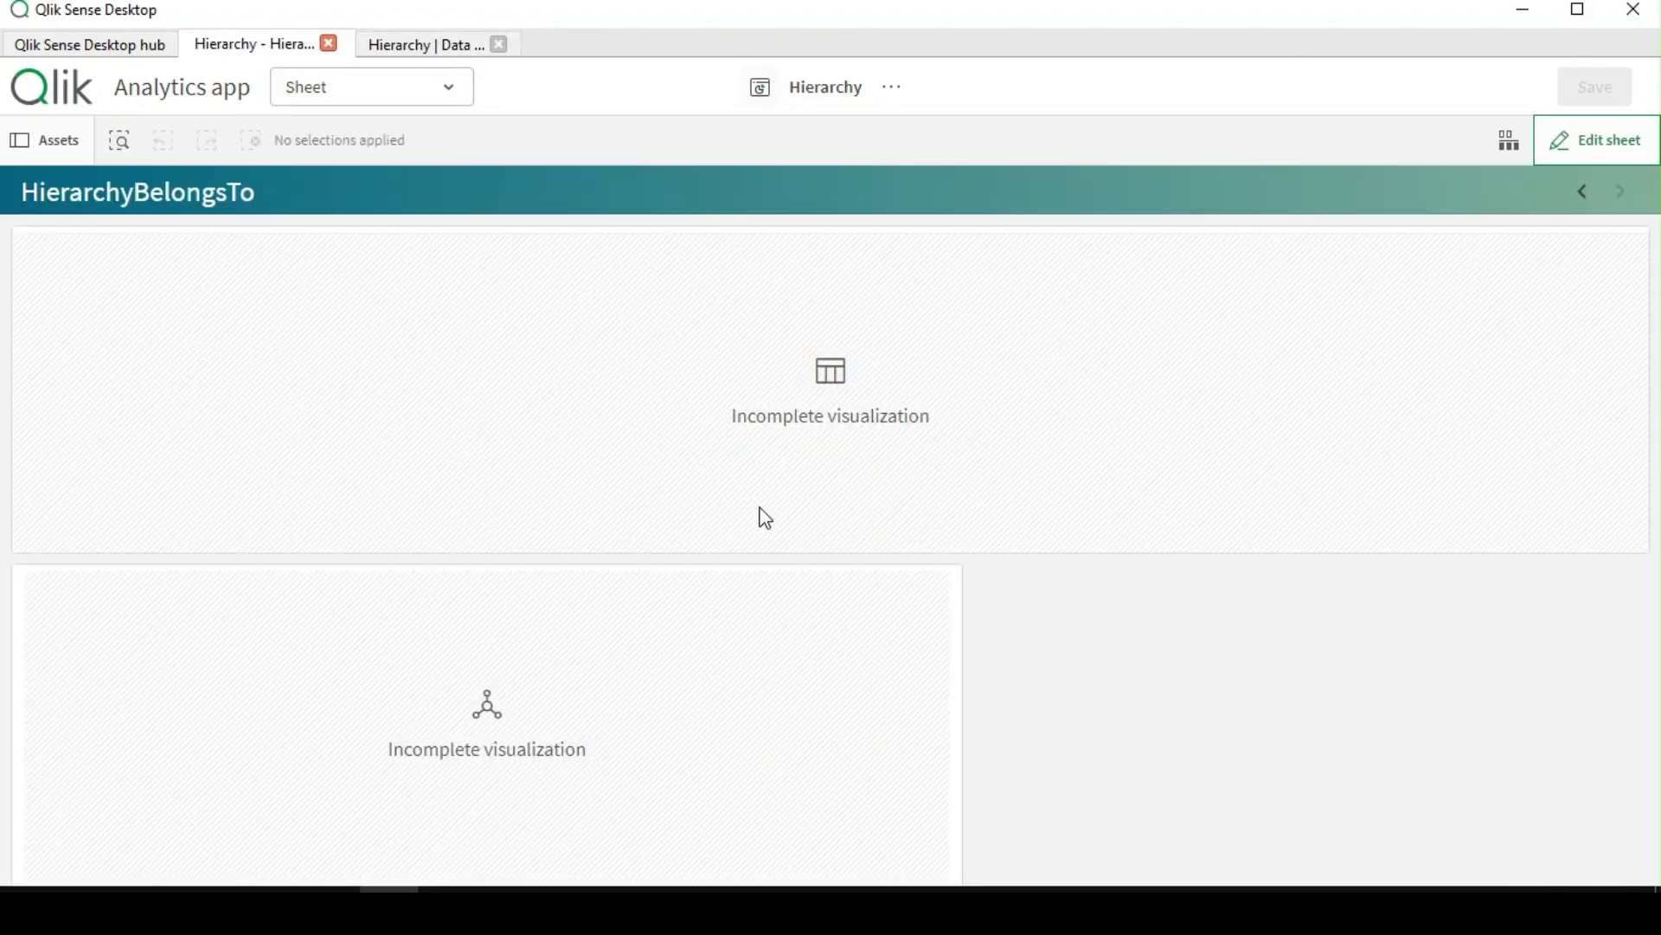
click(1582, 192)
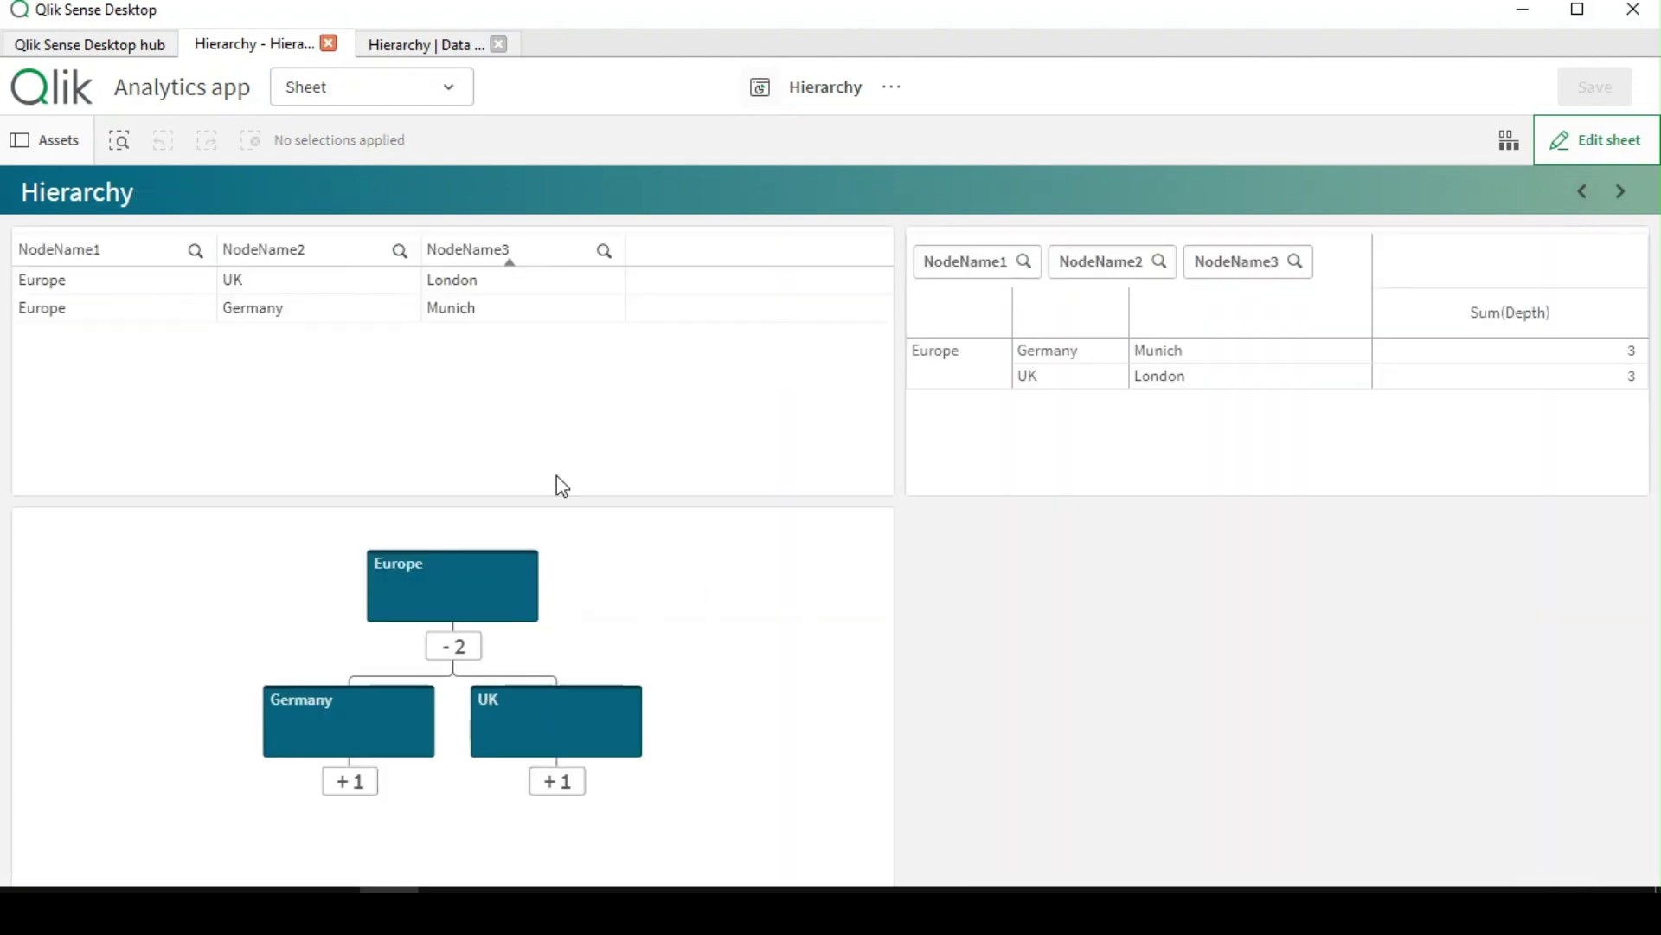
click(1623, 156)
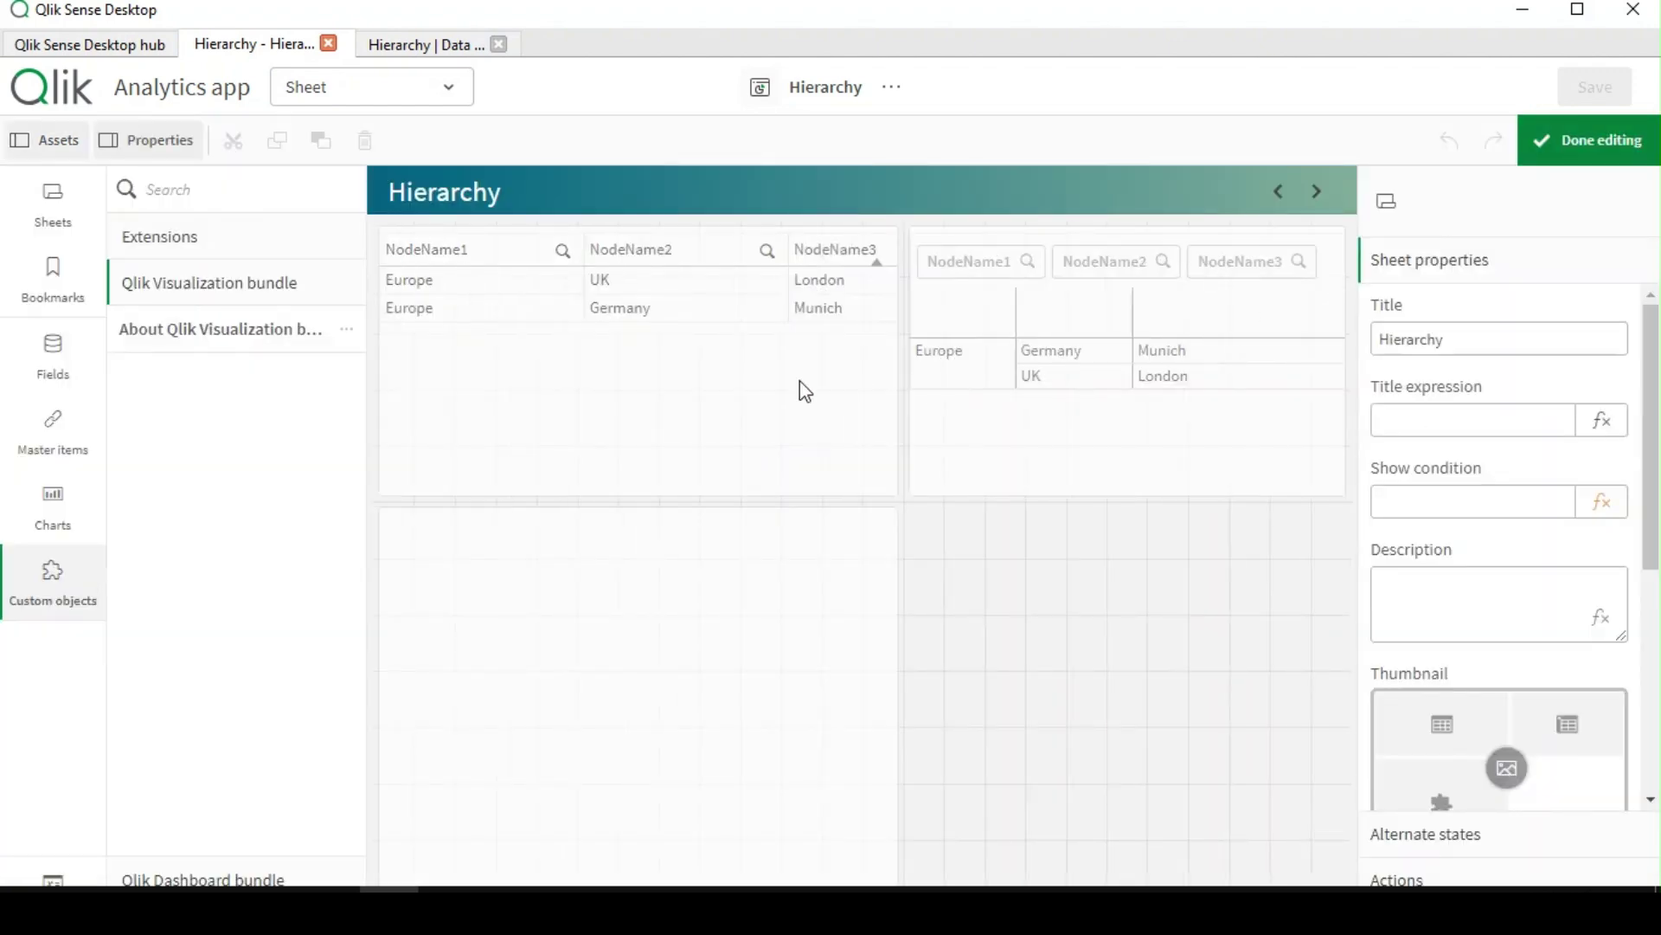
click(752, 423)
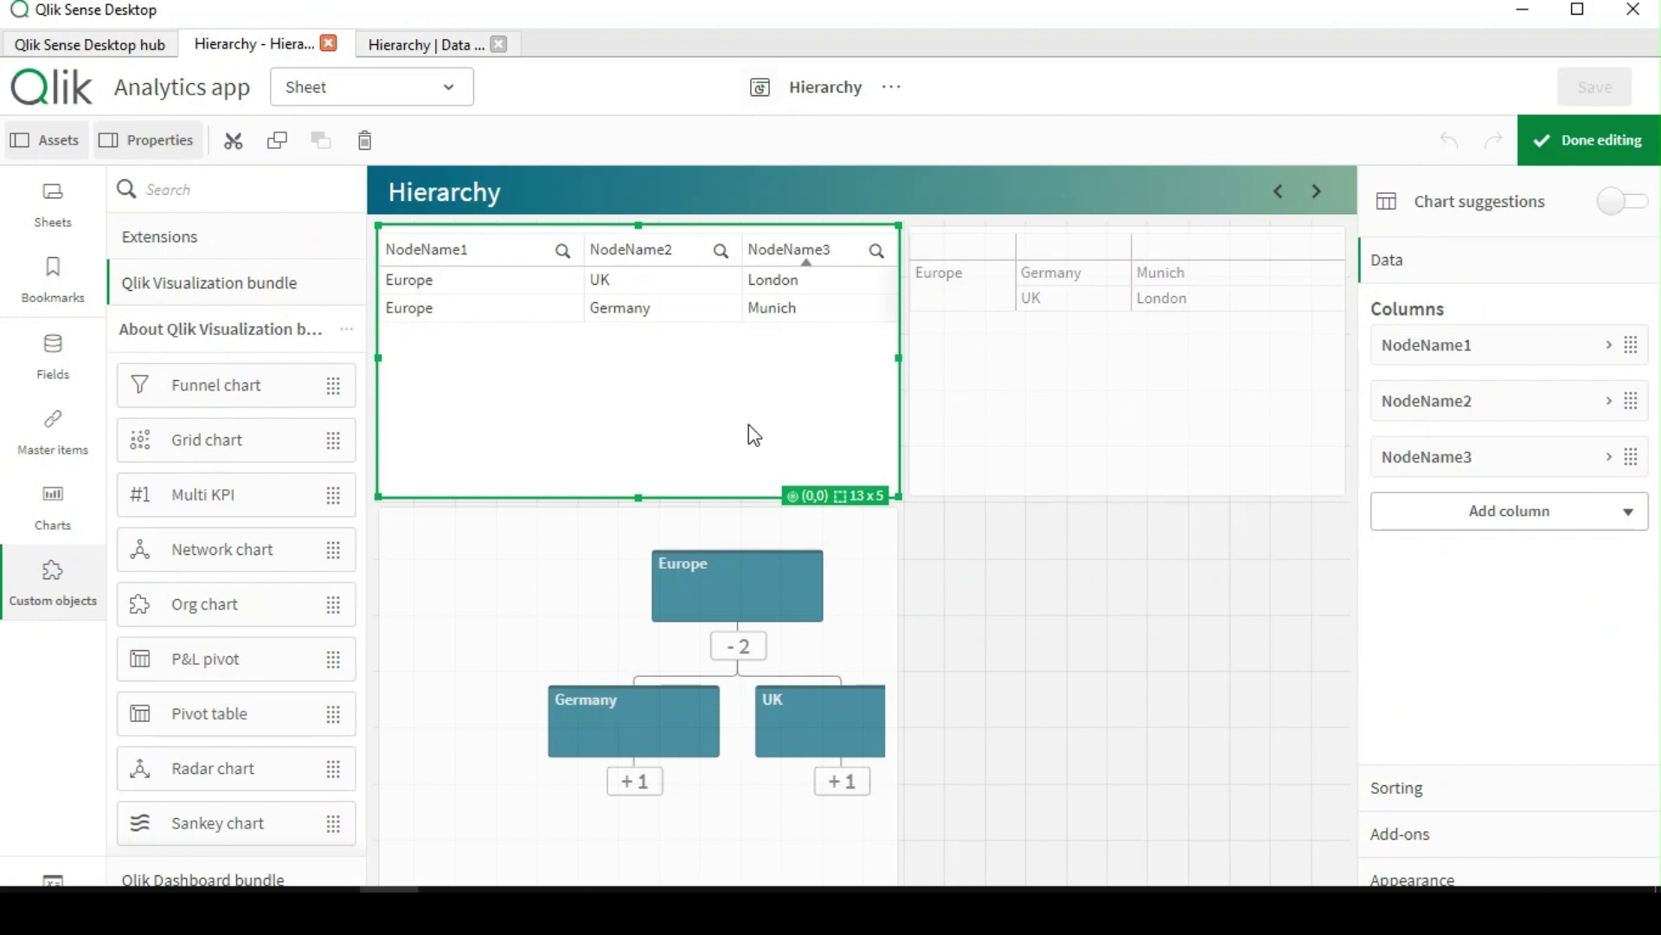
Set the label of the table's NodeName1 column to Continent
click(1497, 359)
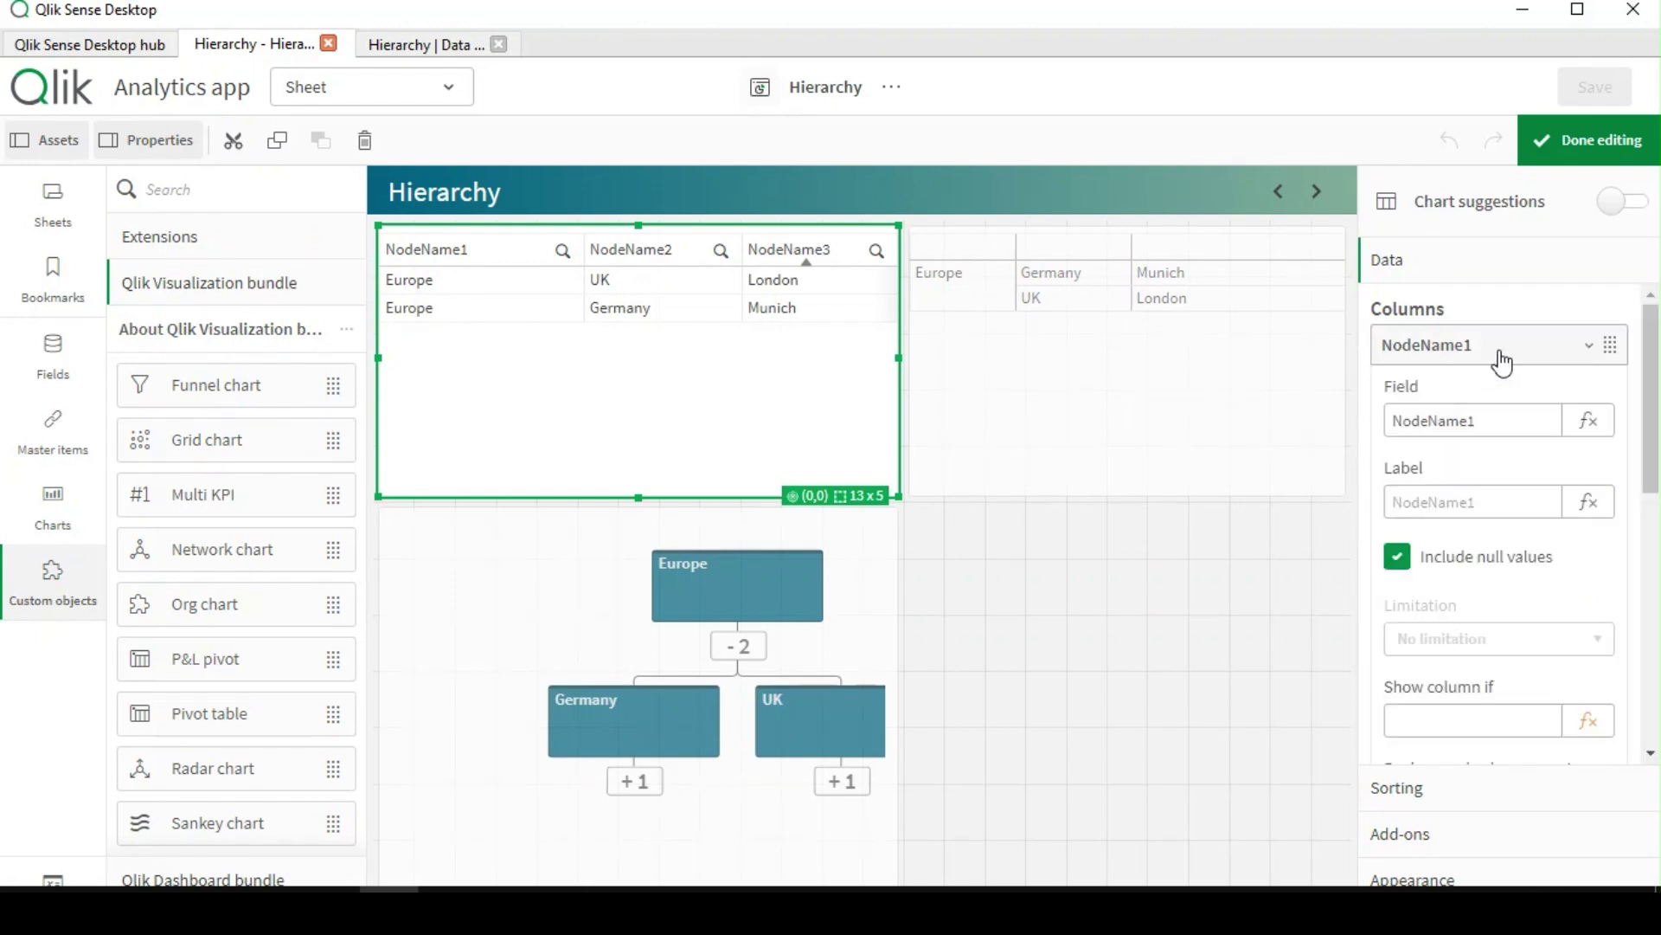
click(1503, 362)
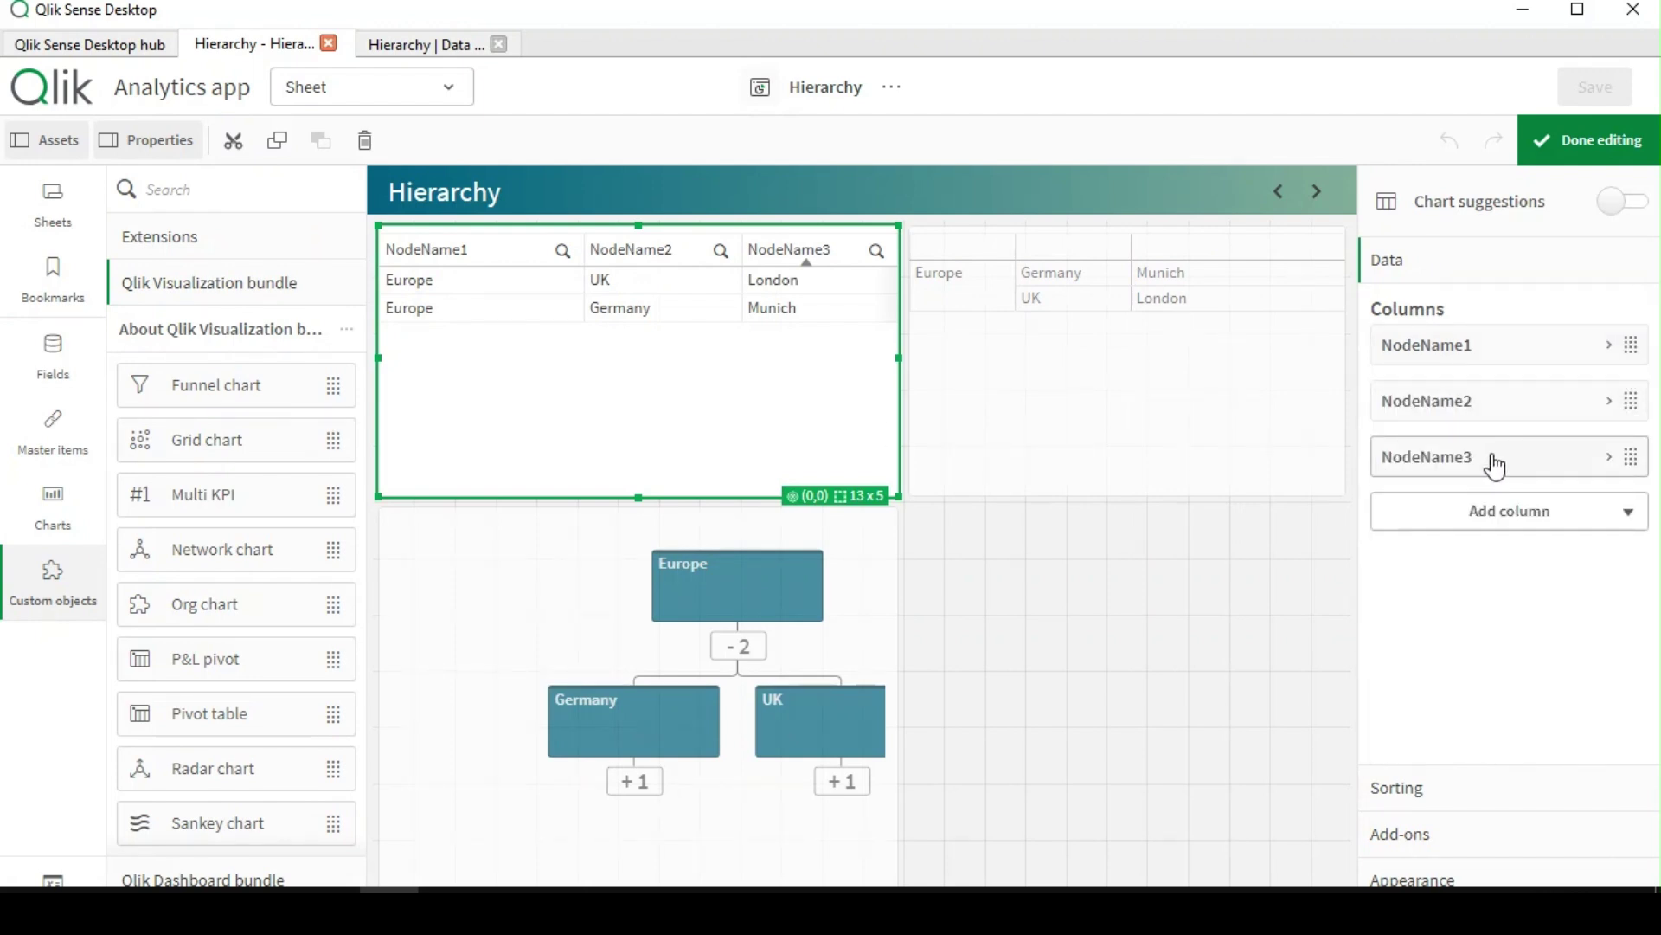
click(1487, 347)
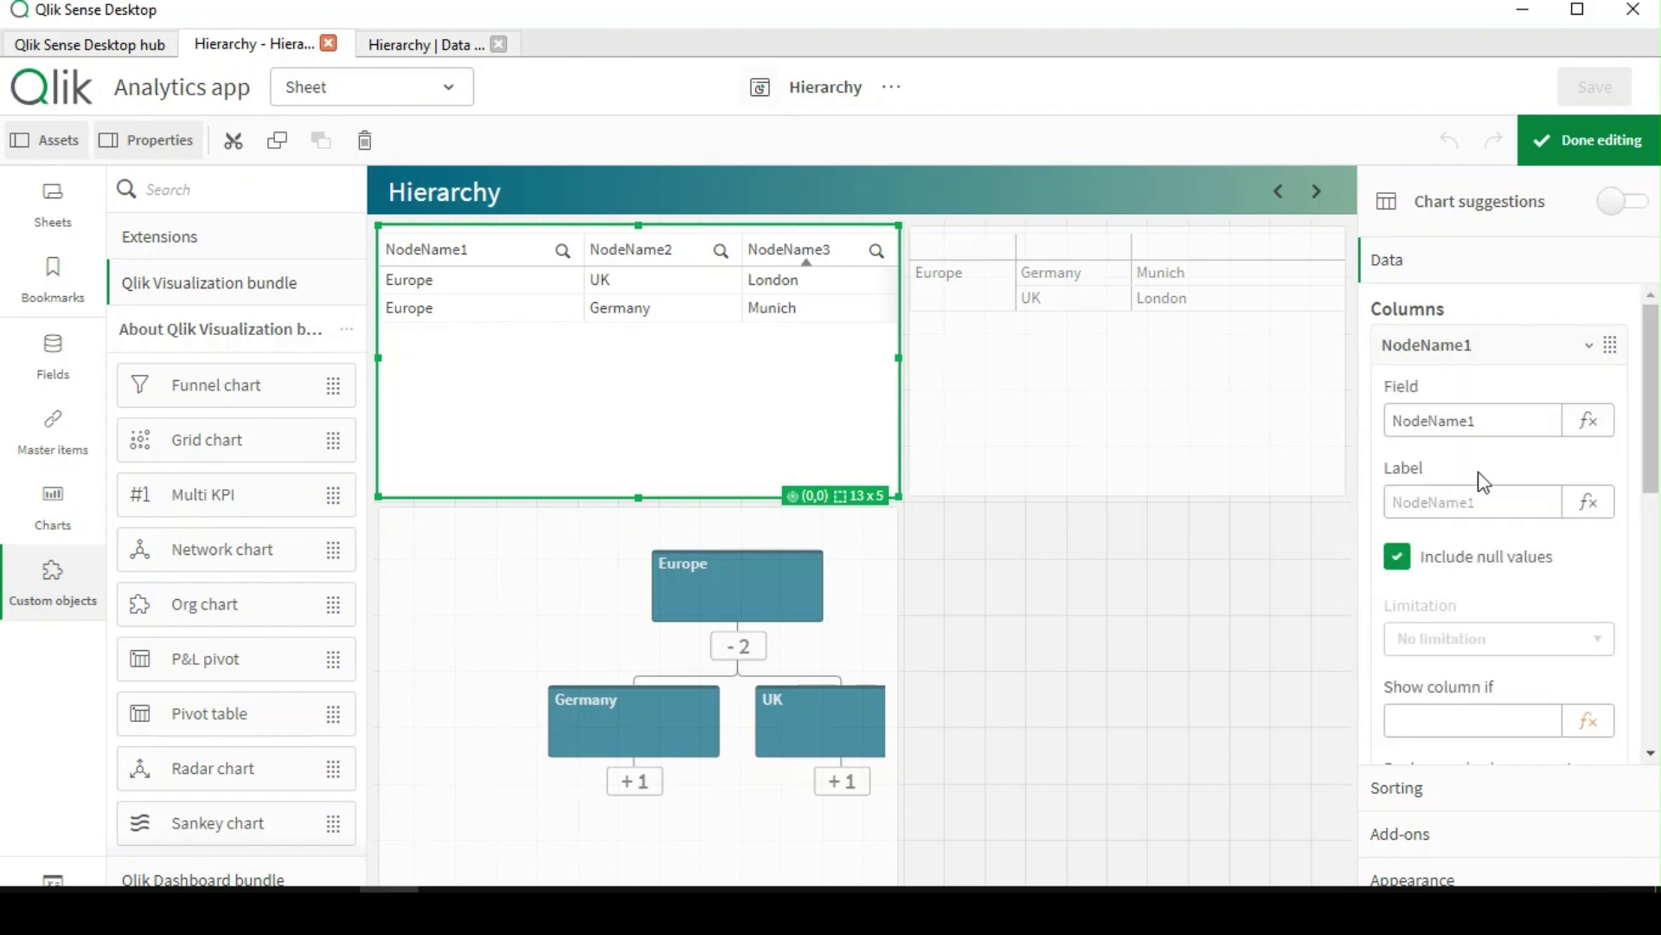
click(1459, 494)
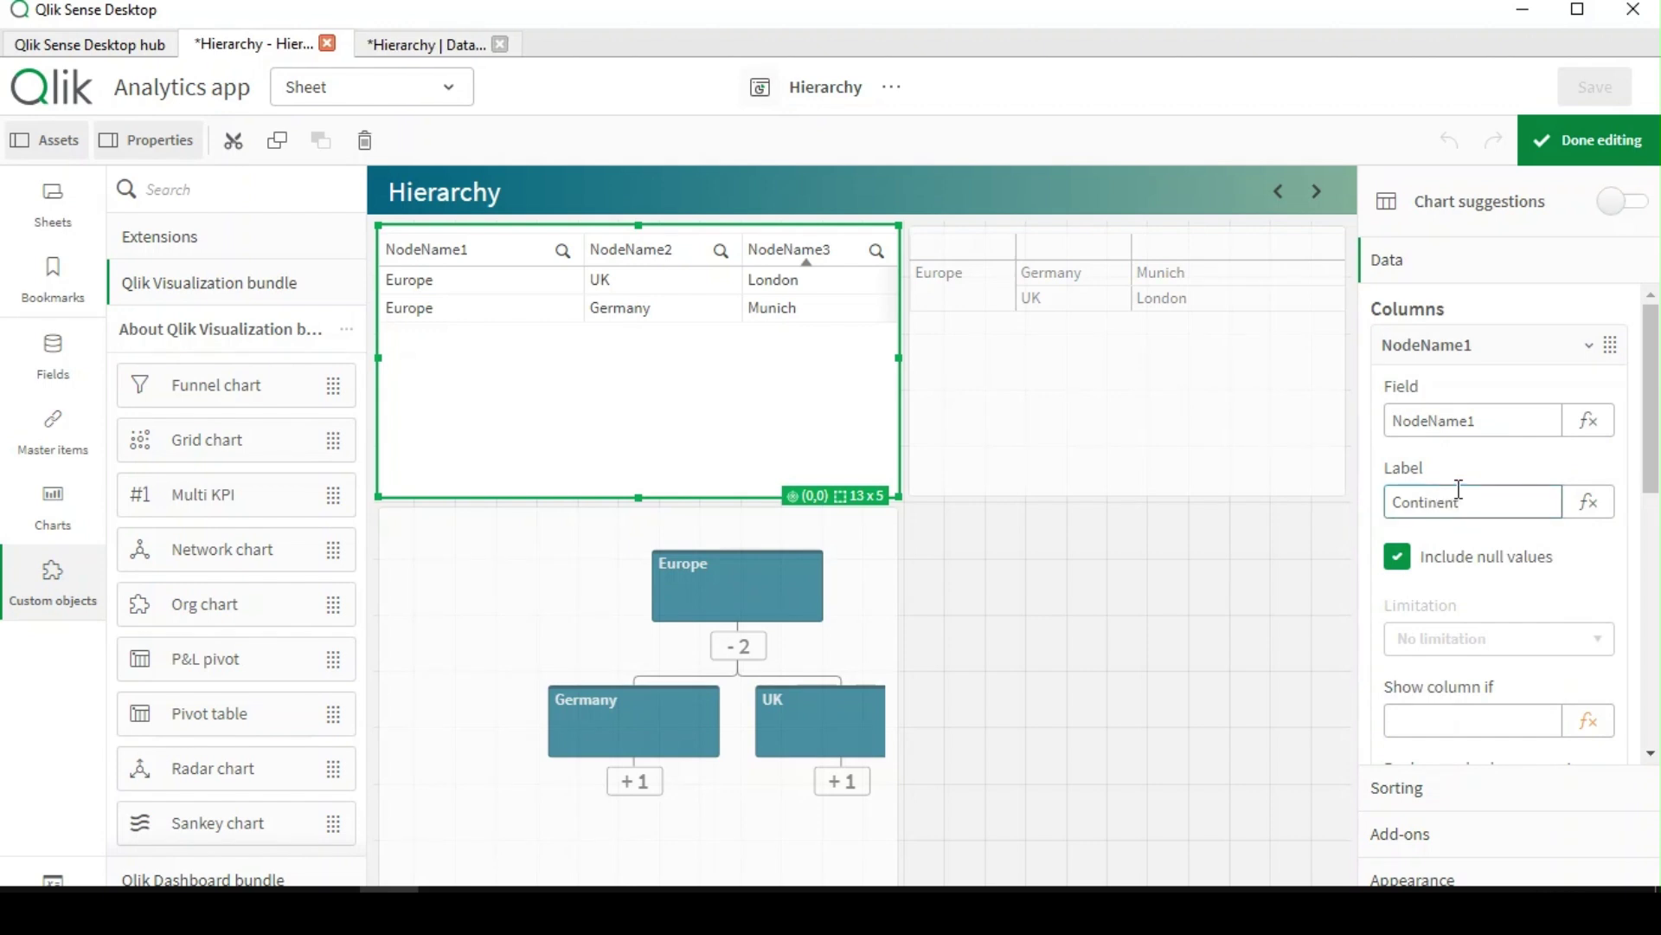
click(1471, 348)
Label the table's NodeName2 column Country and its NodeName3 column City, and finish editing the sheet
click(1509, 414)
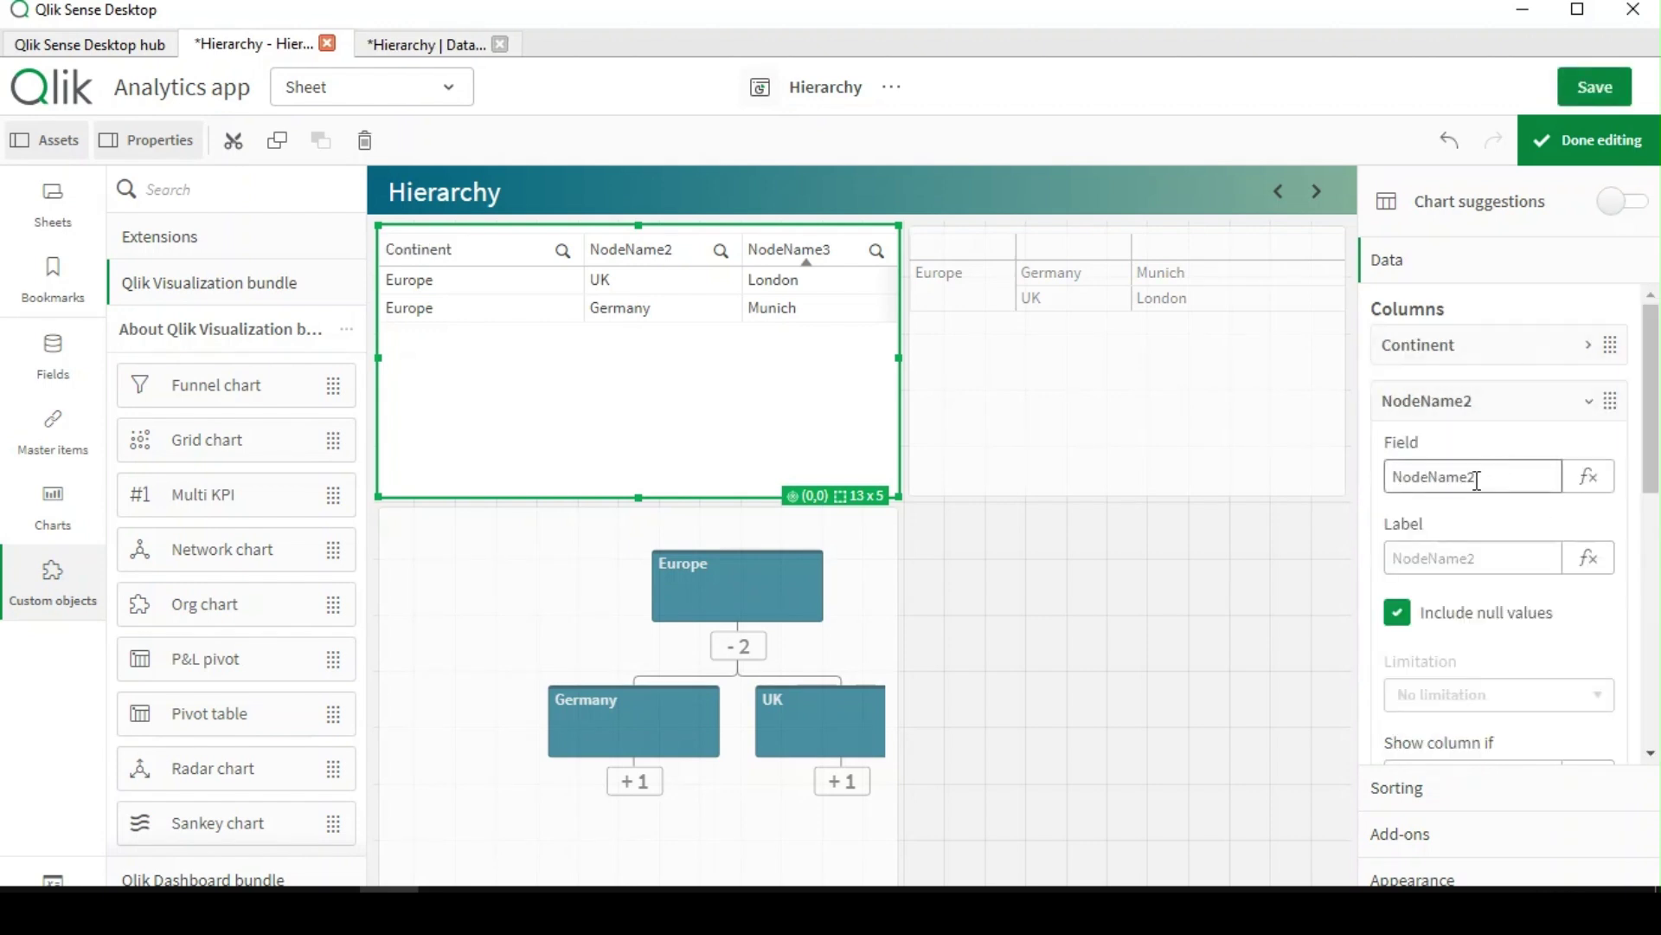
click(1446, 547)
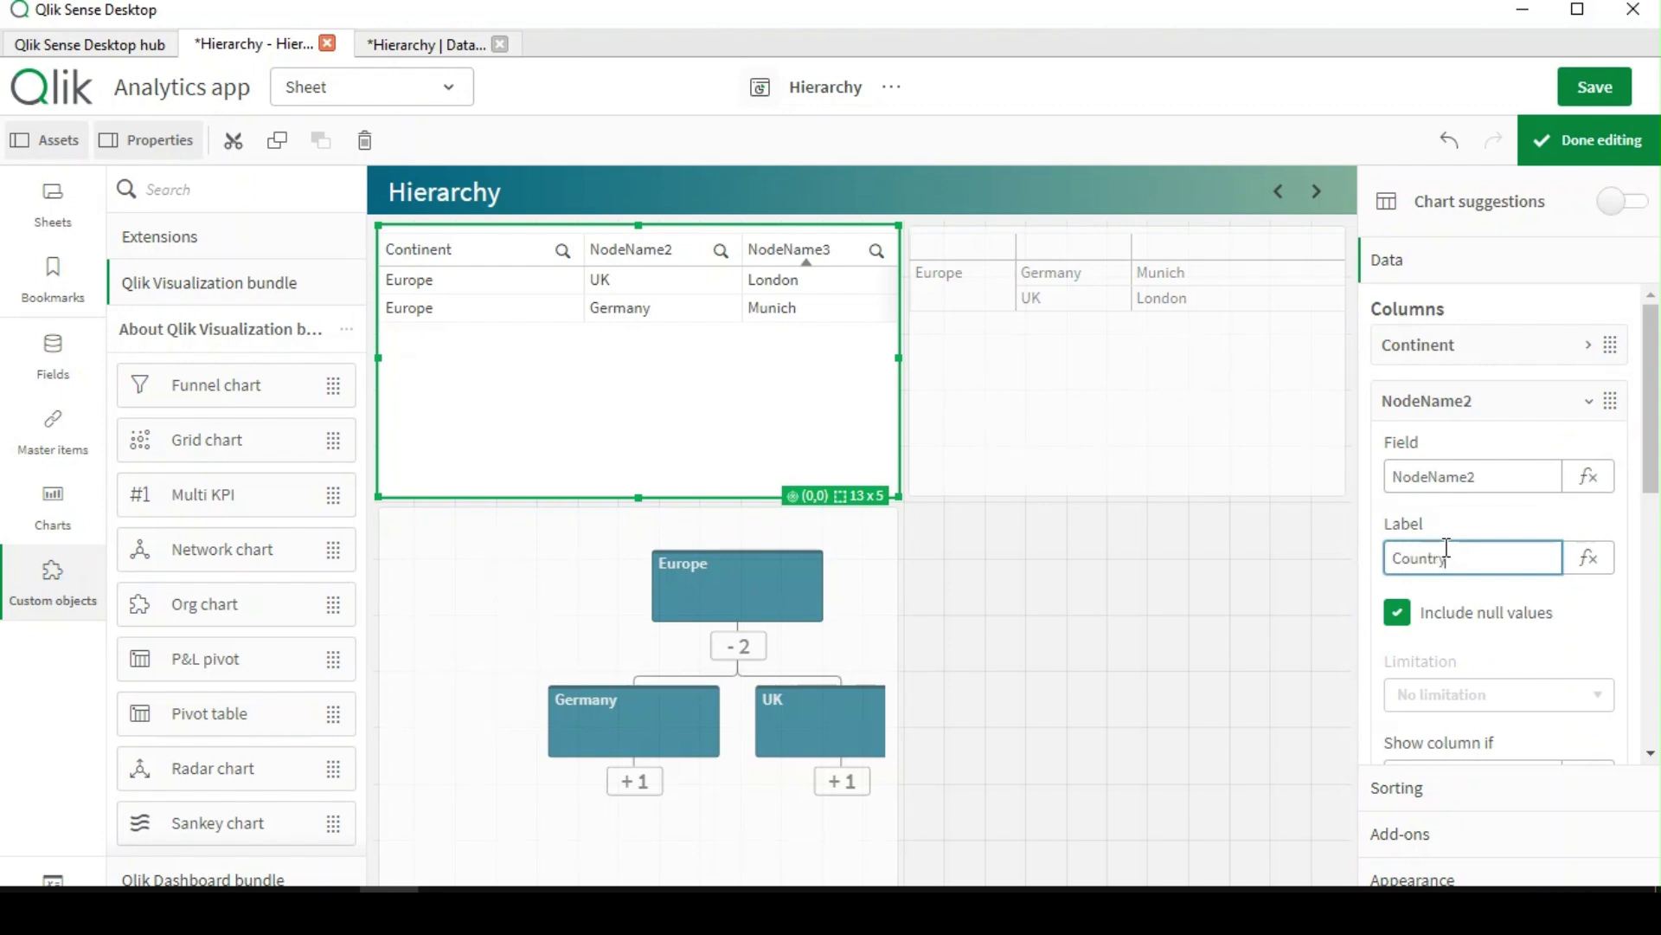
click(1471, 401)
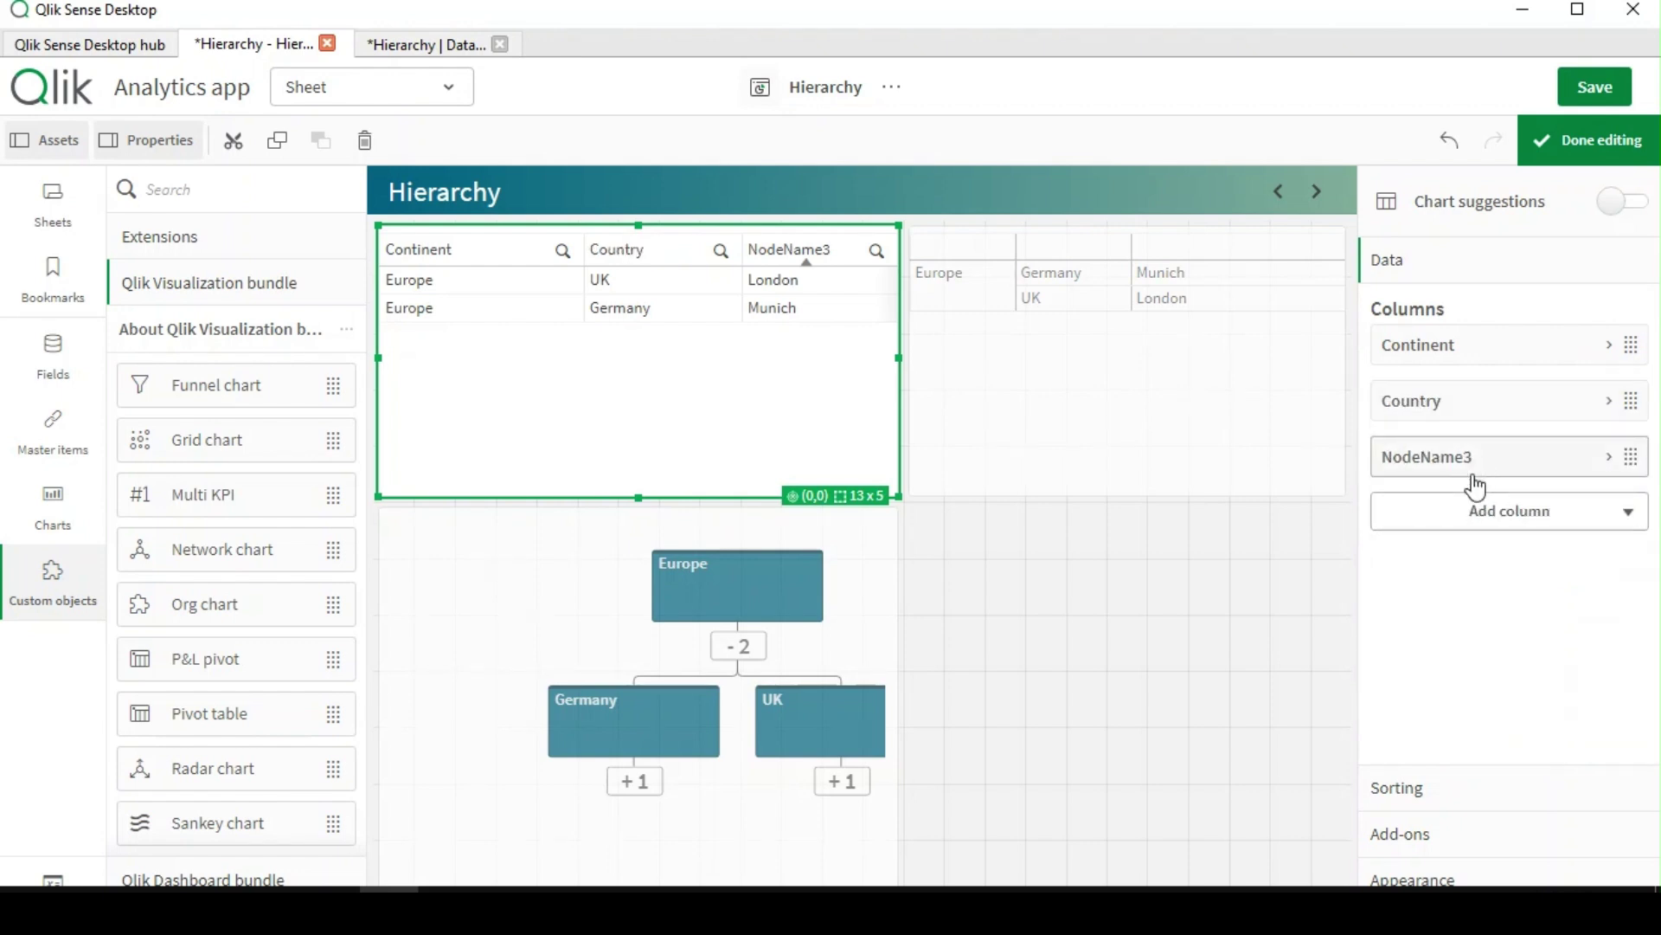
click(1473, 471)
click(1435, 614)
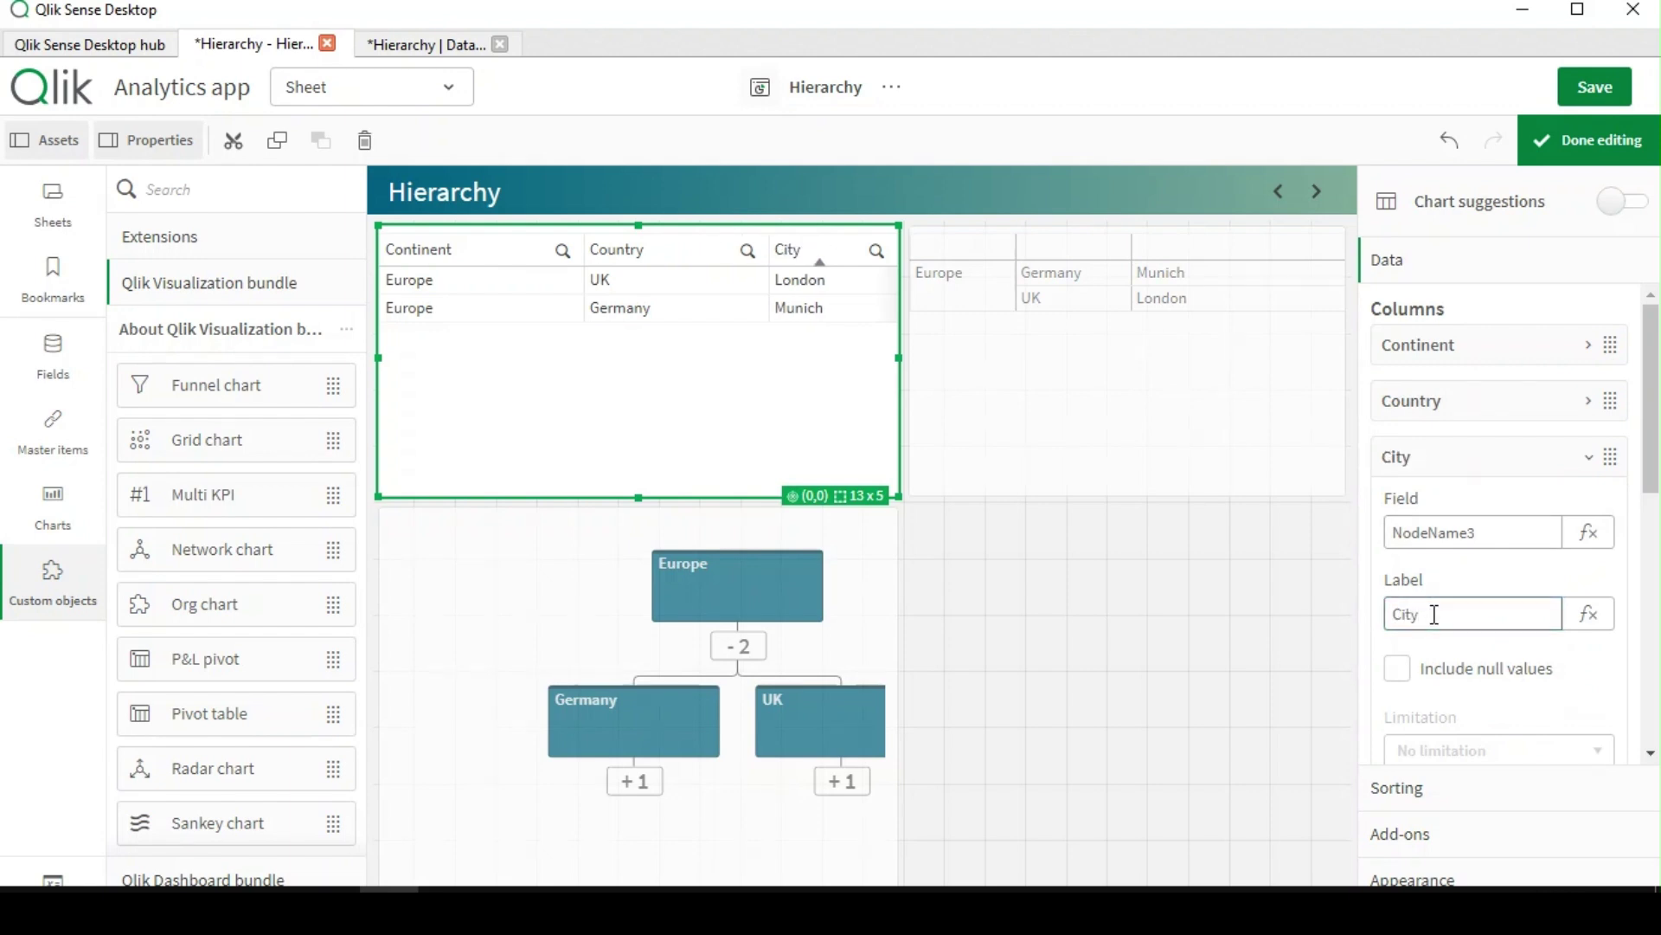
click(1483, 457)
click(1622, 143)
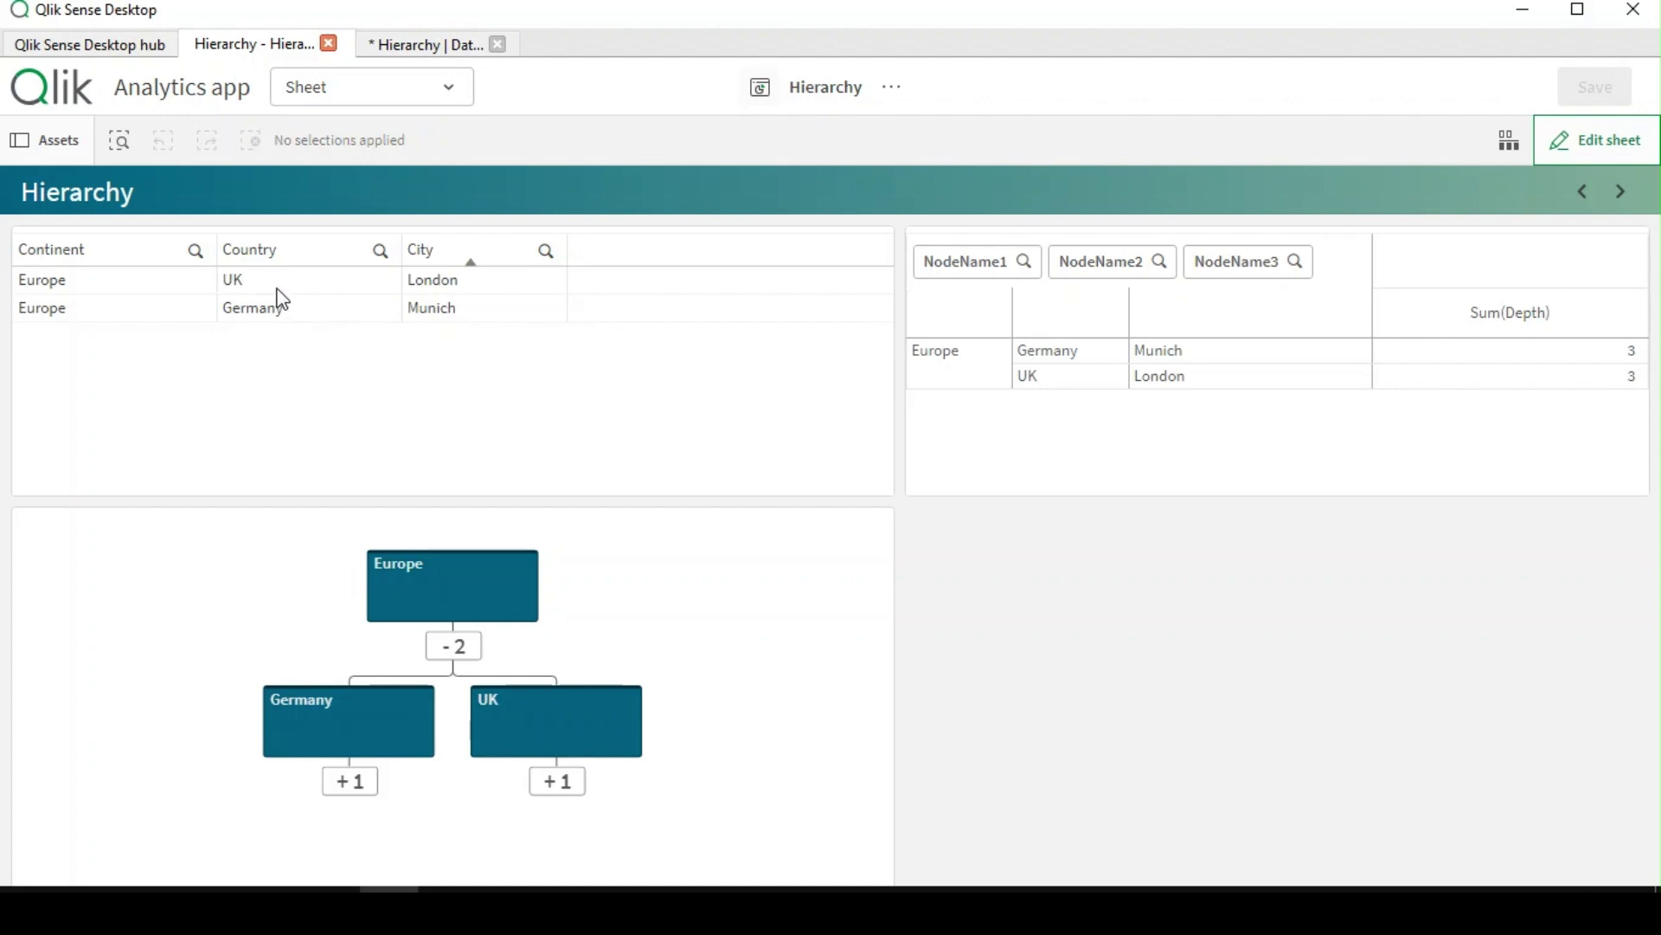
Filter the sheet by Munich from the table's City column, and clear that selection
click(468, 309)
click(762, 166)
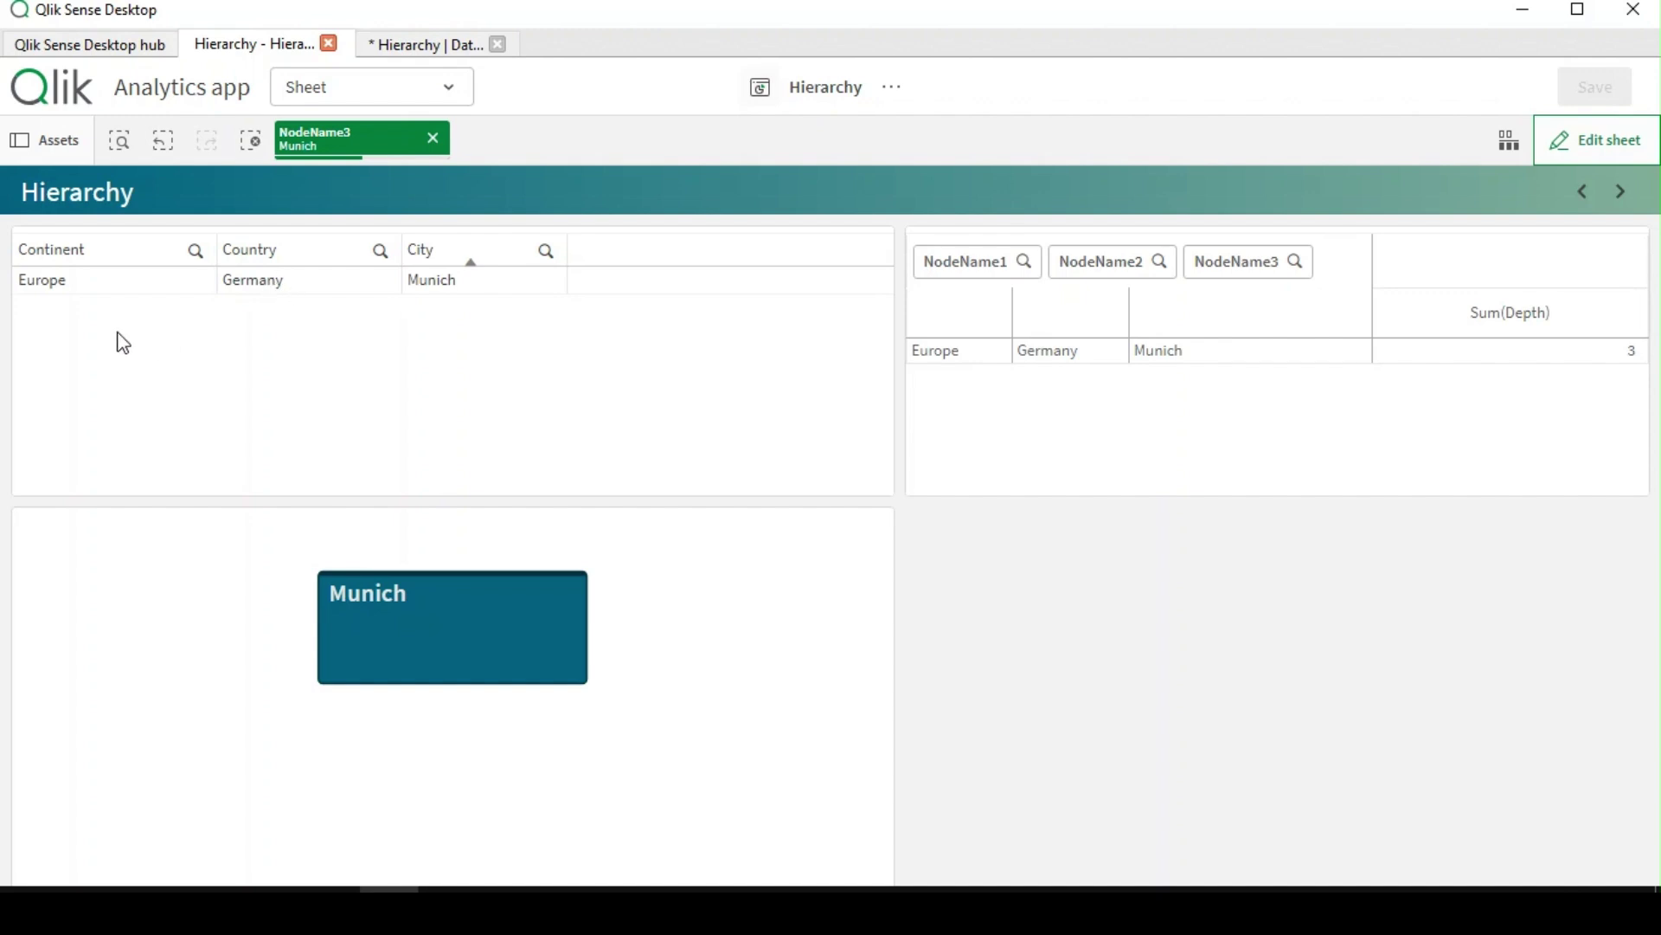
click(432, 139)
Reopen the sheet for editing and add an Org chart in the empty area beside the existing org chart
click(1628, 160)
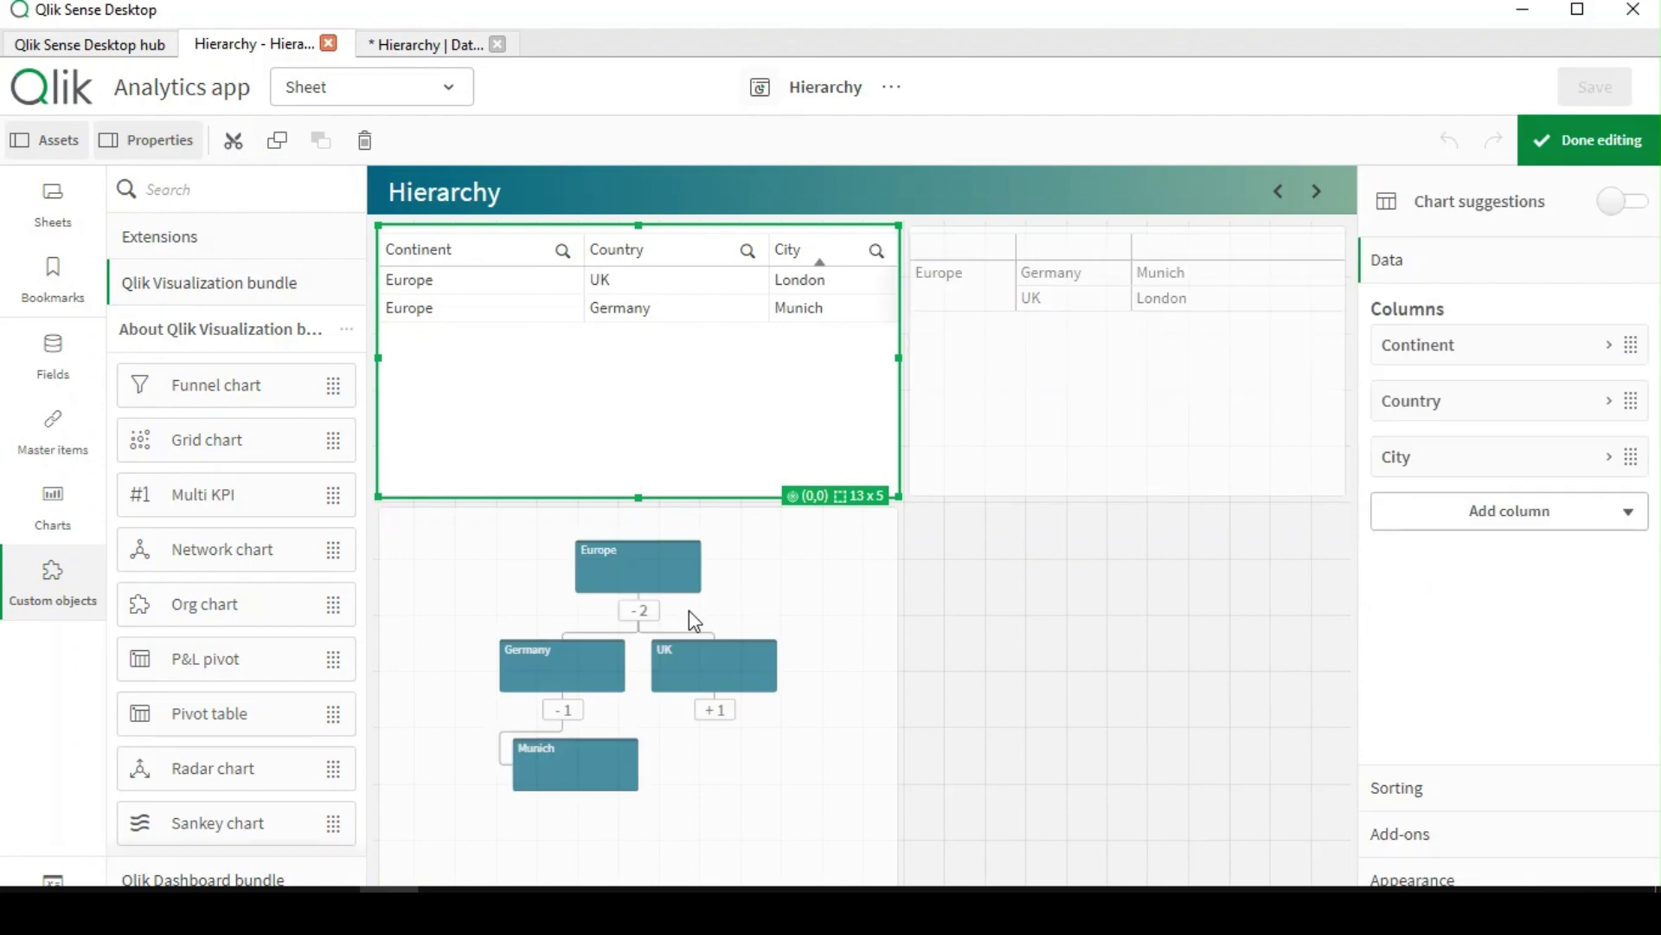
click(807, 597)
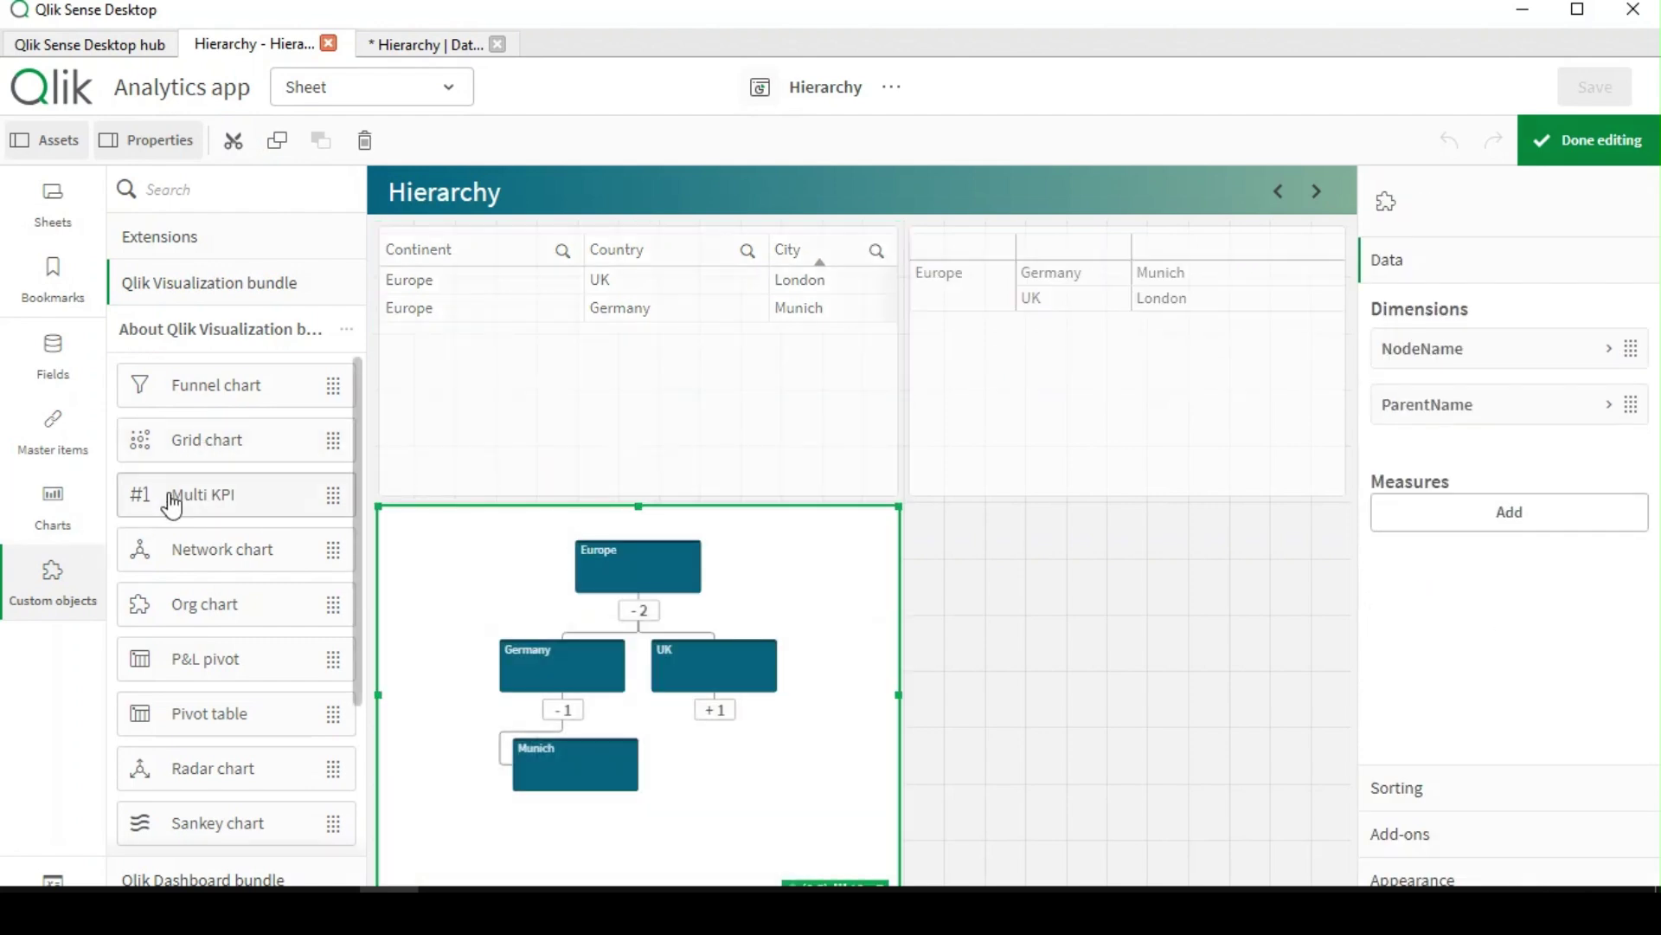
drag(195, 619, 1094, 601)
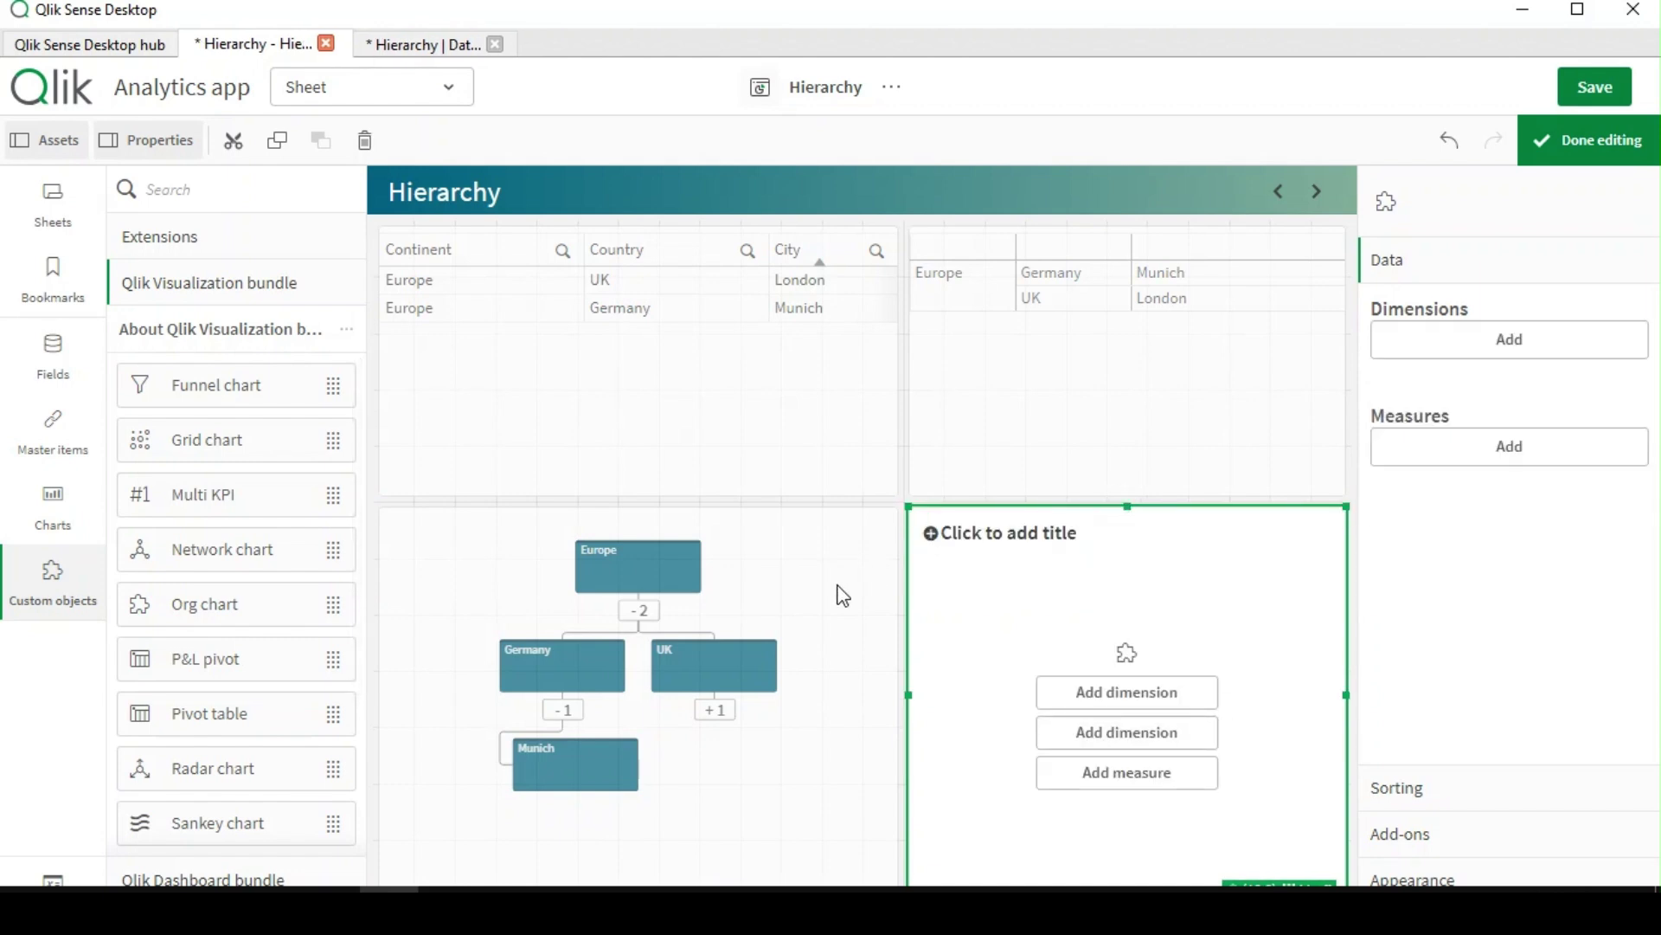
Give the new org chart the dimensions NodeName and ParentName, matching the existing one, and finish editing
click(838, 594)
click(1243, 623)
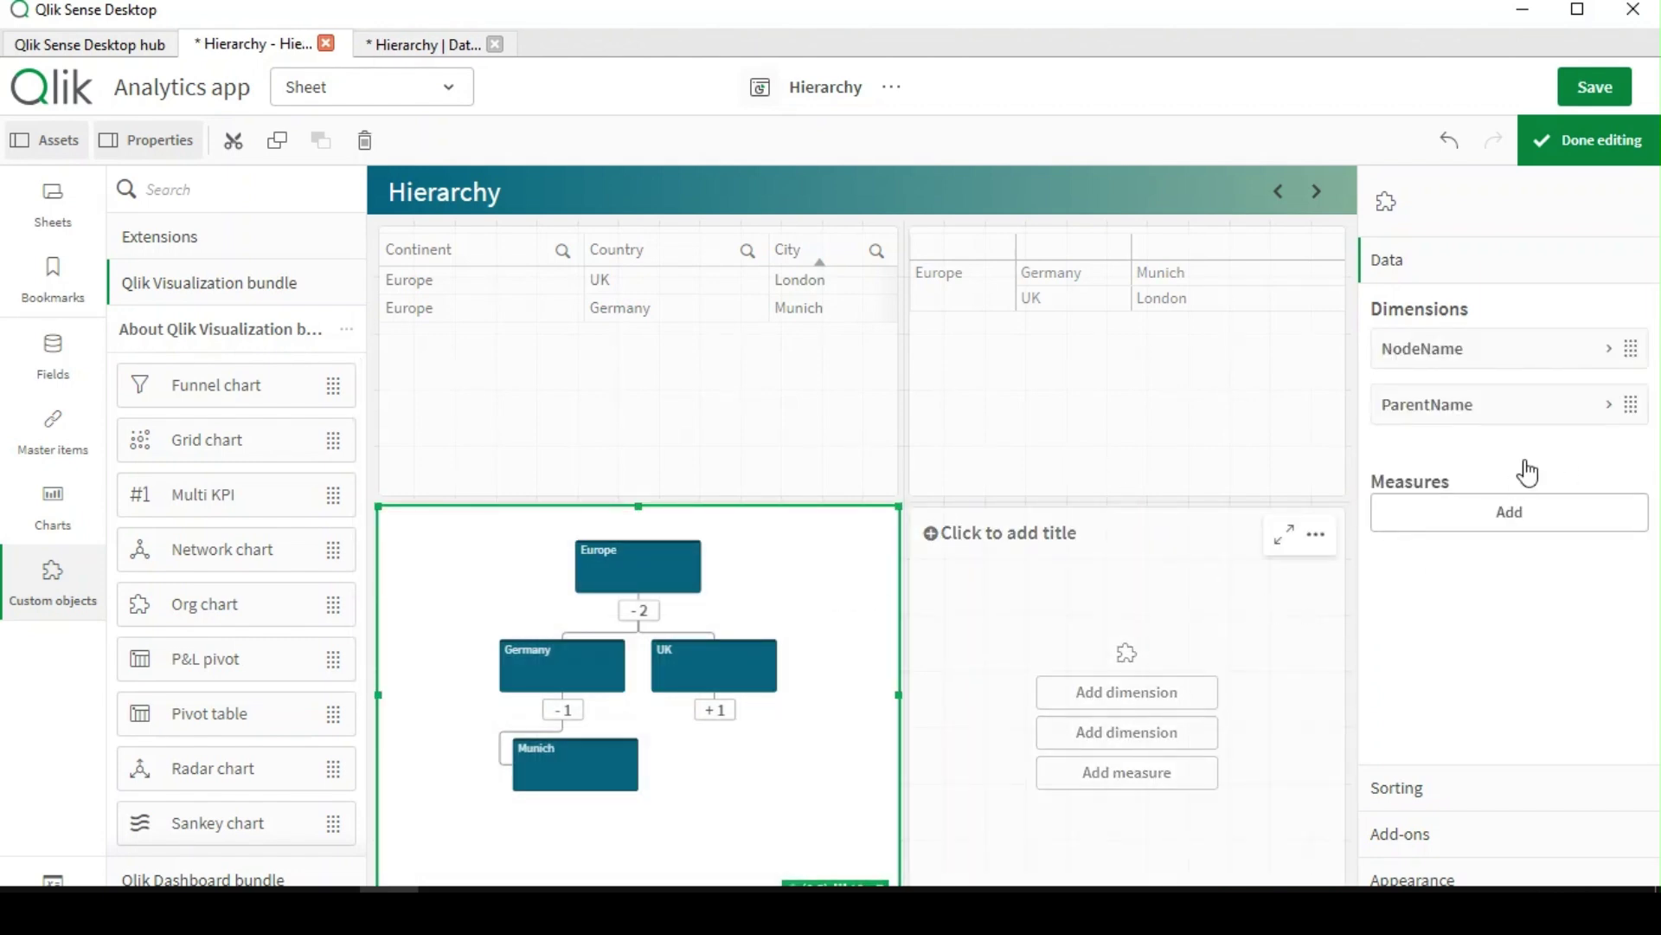
click(1513, 338)
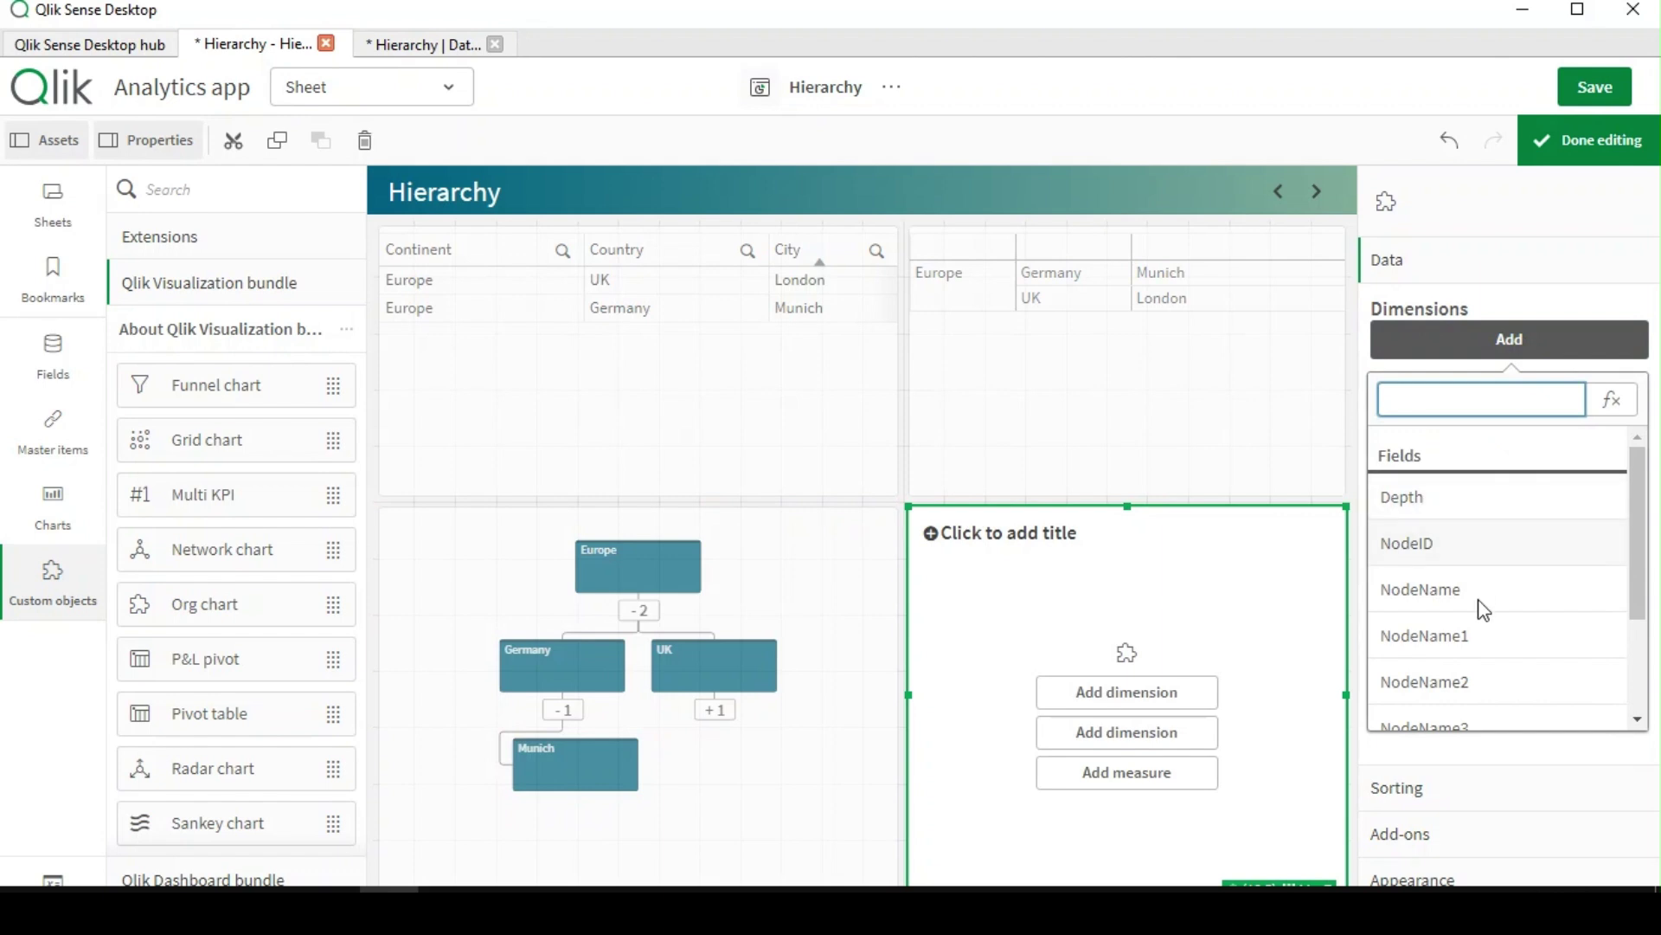
click(1482, 589)
click(1506, 408)
scroll(1540, 585, down, 3)
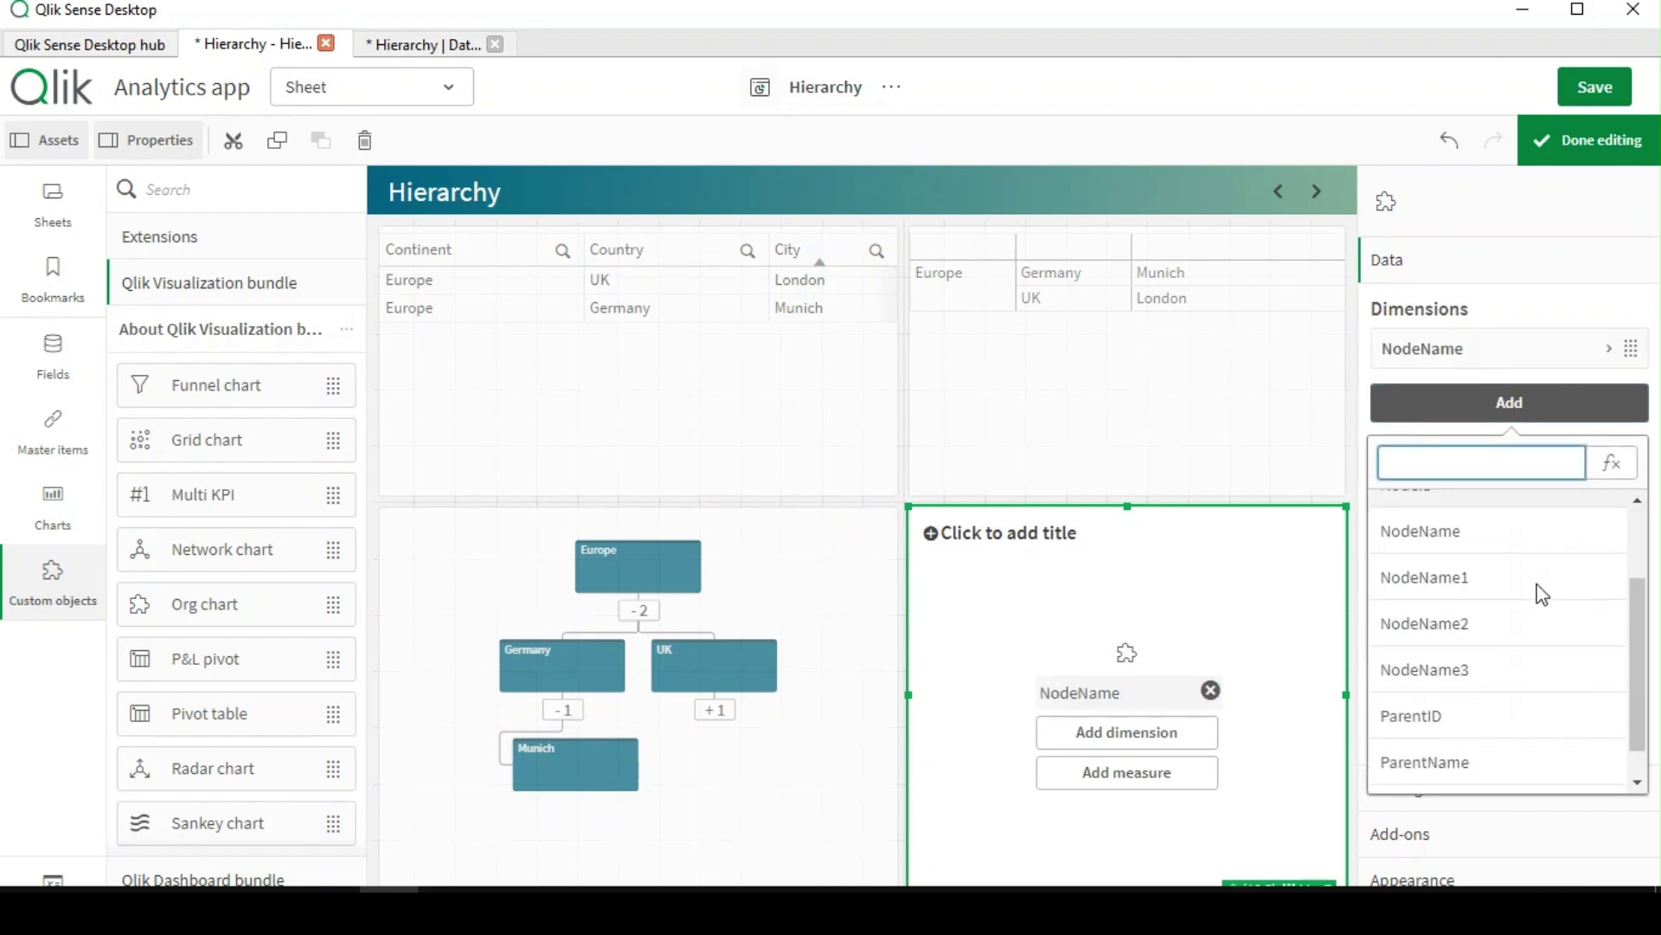
click(1446, 771)
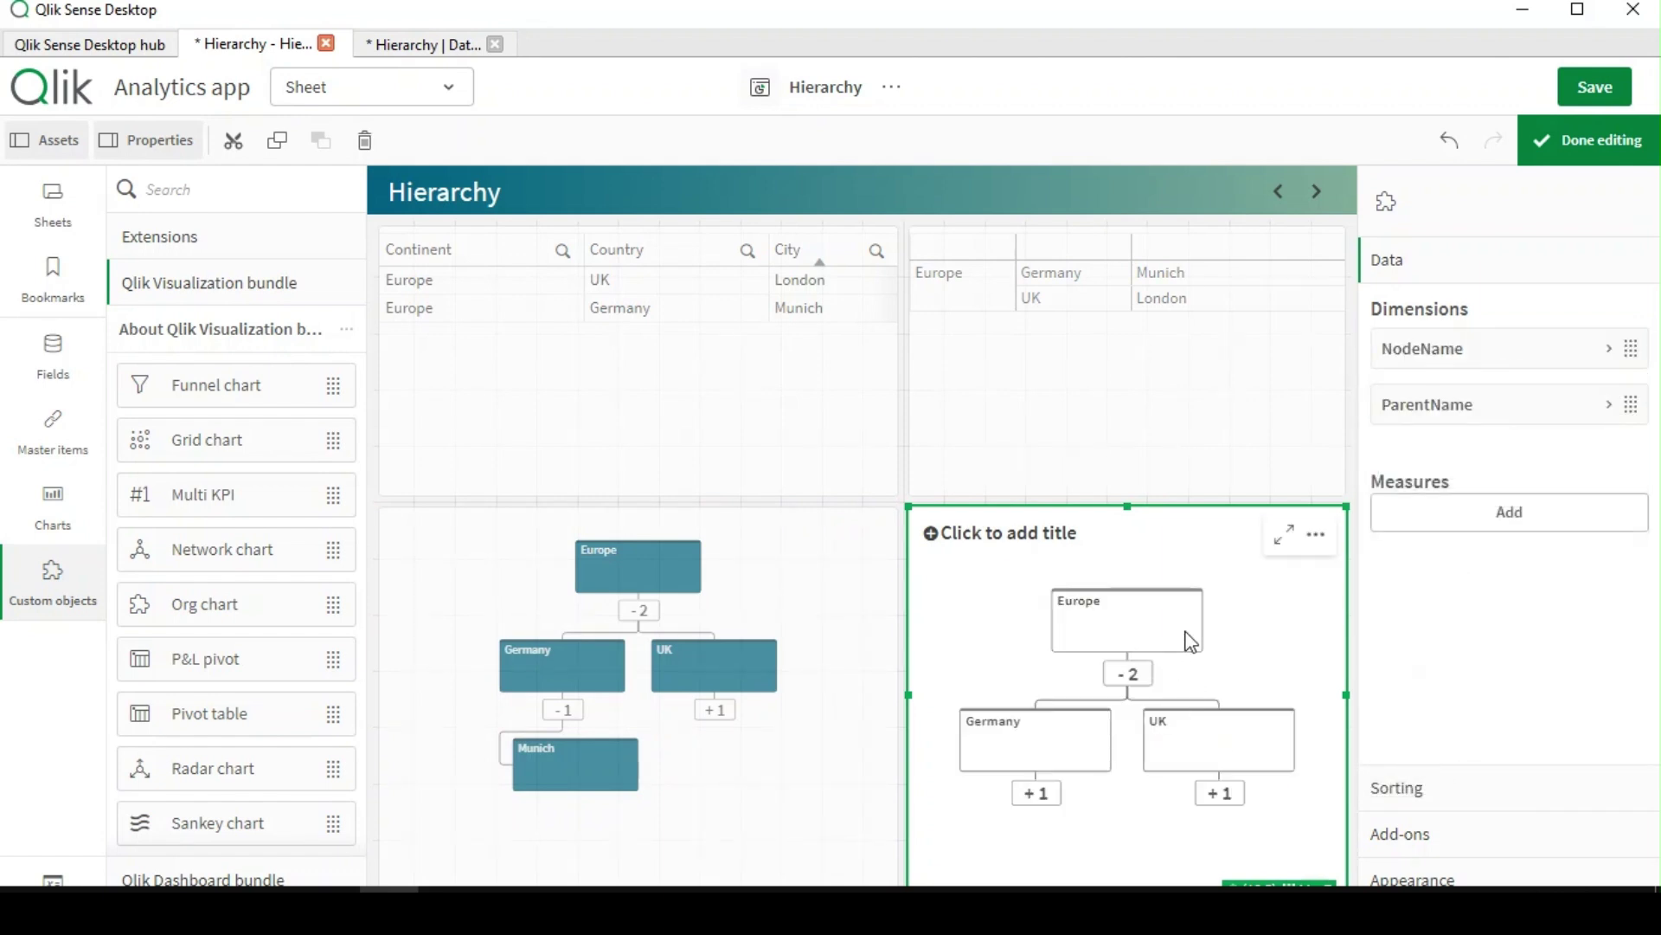
click(1592, 141)
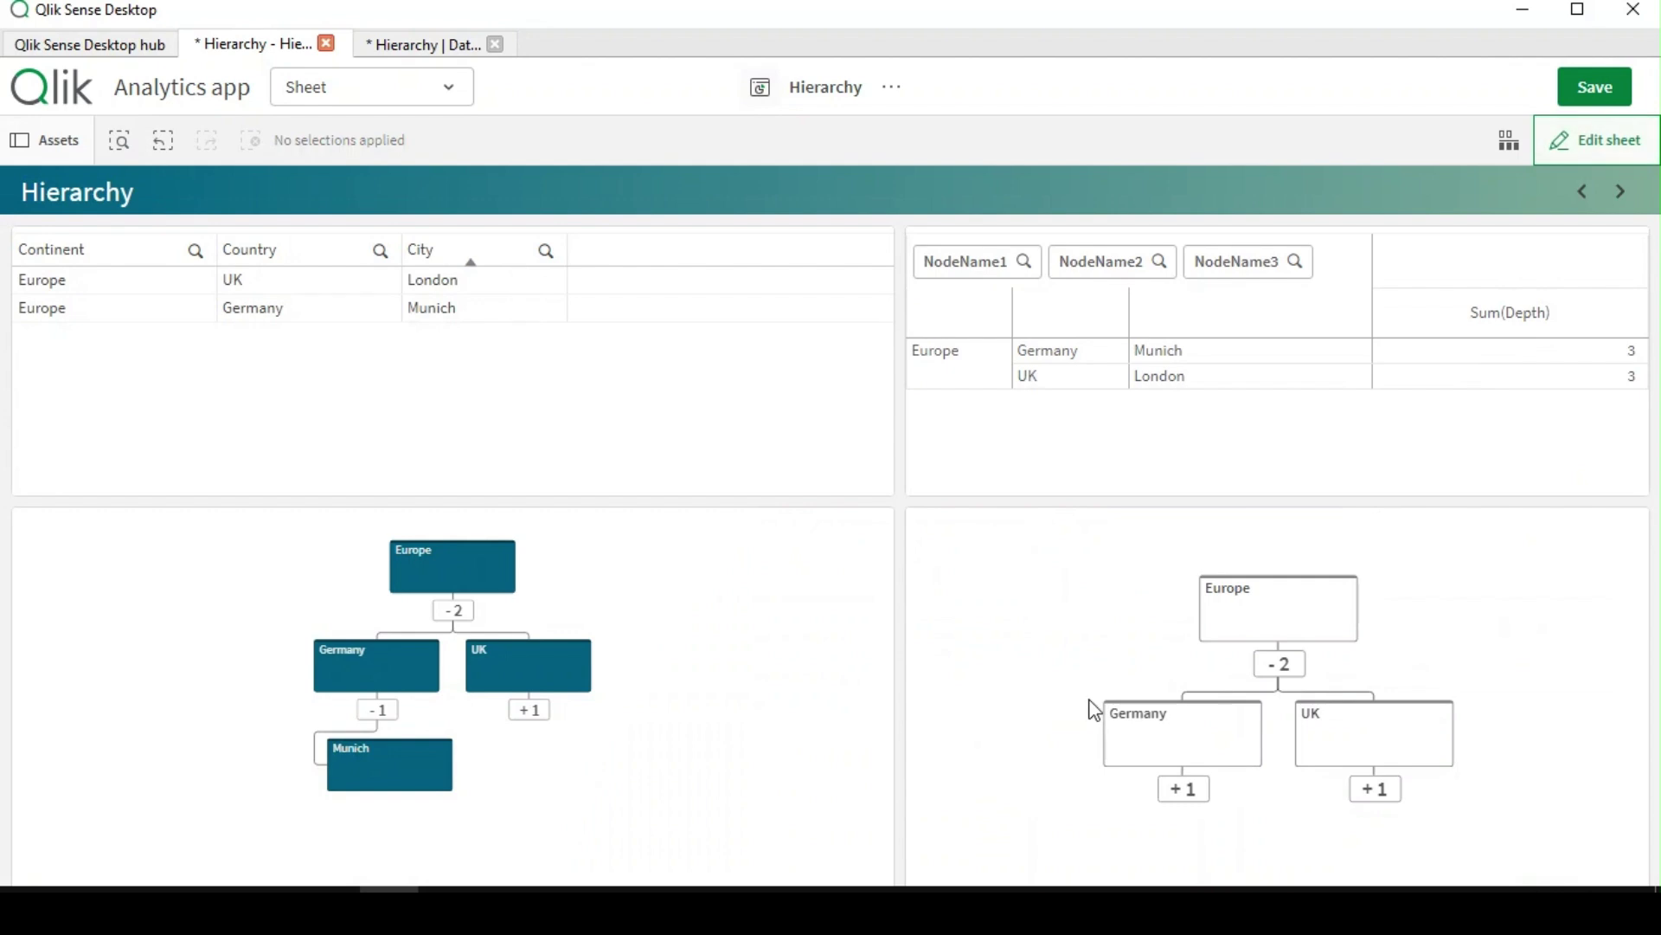
Expand the Germany and UK nodes in the new org chart down to their cities
click(1281, 666)
click(1279, 668)
click(1185, 791)
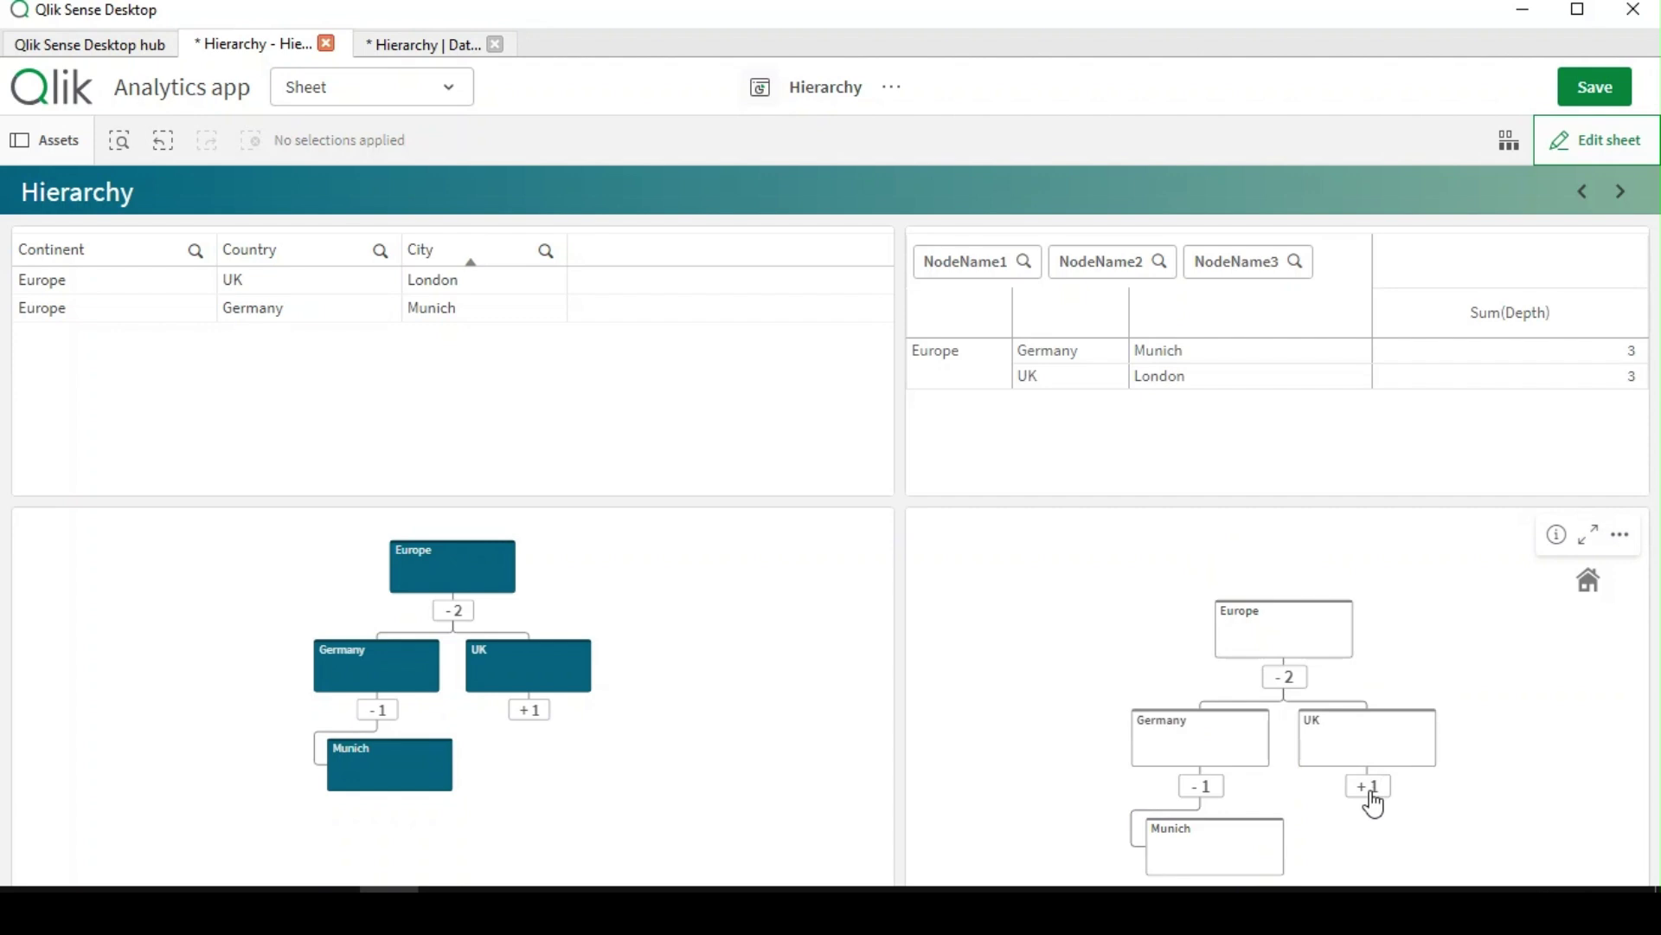
click(1368, 788)
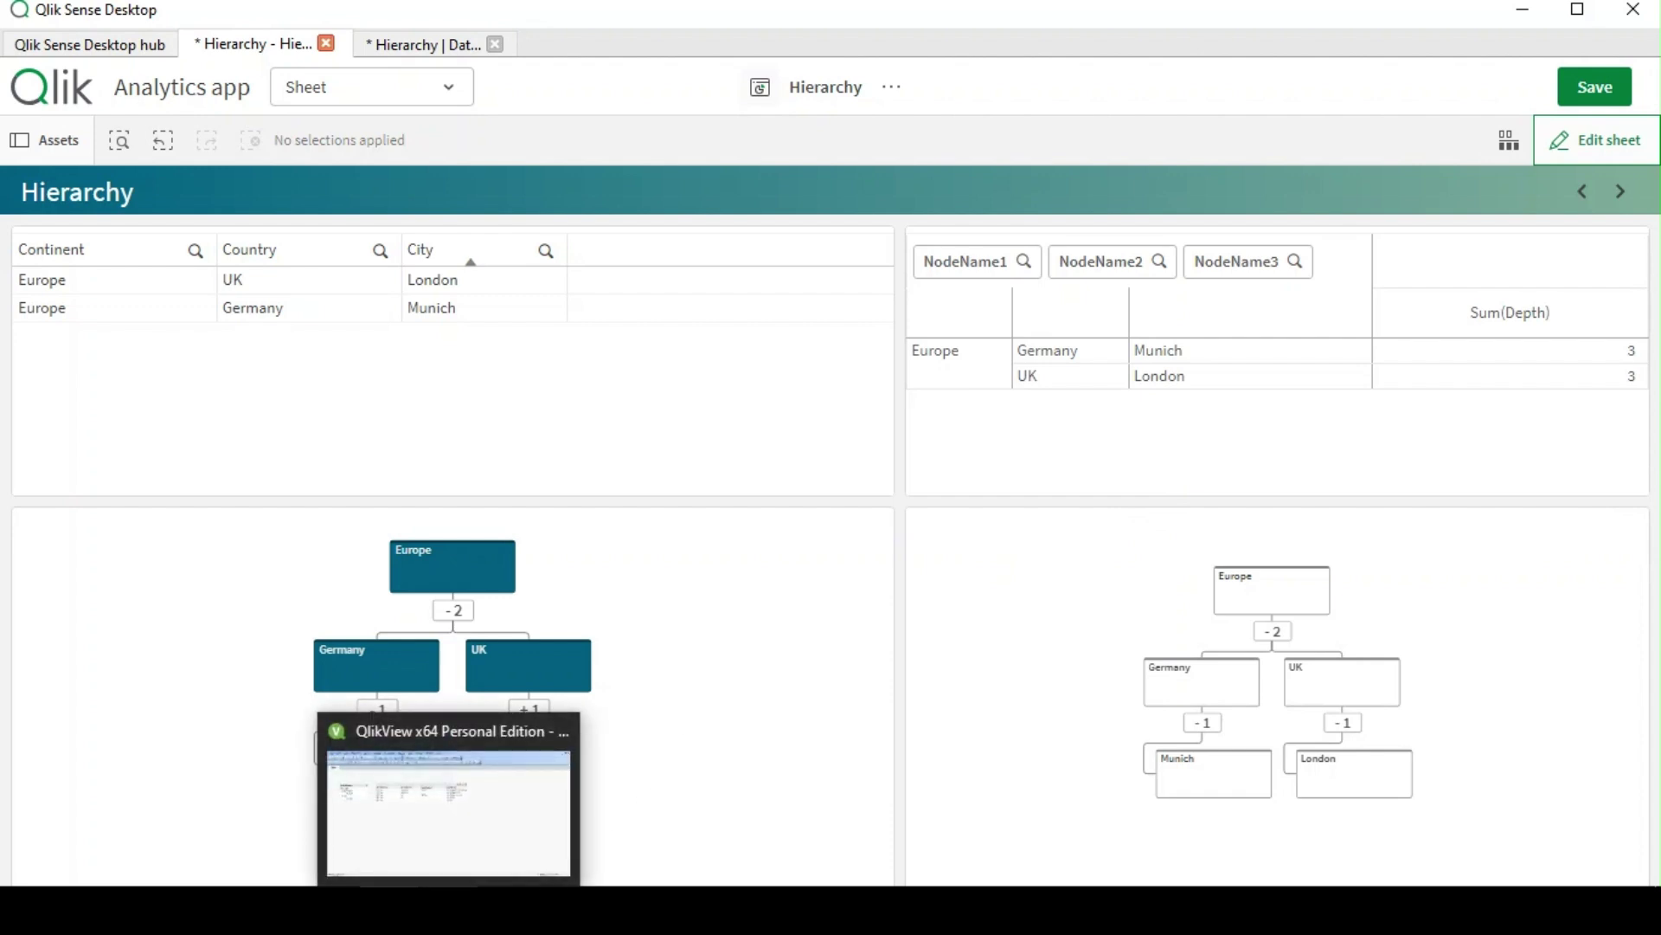
Switch to QlikView and start a new list box on the Main sheet for the PathName field
click(445, 801)
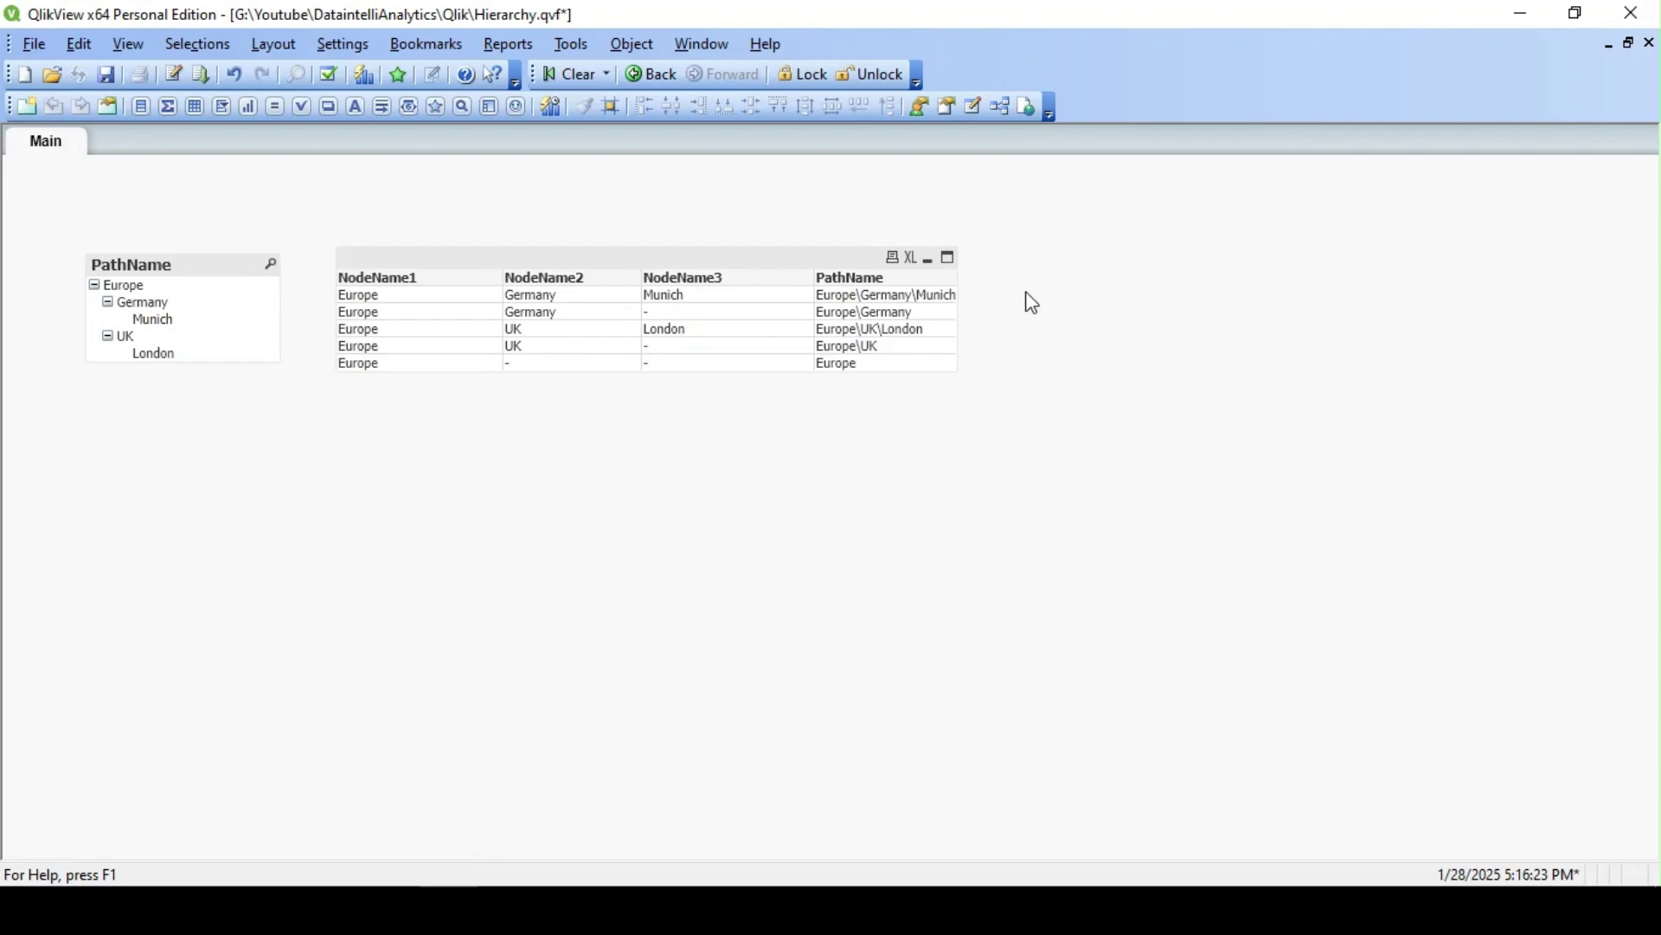
right_click(1044, 252)
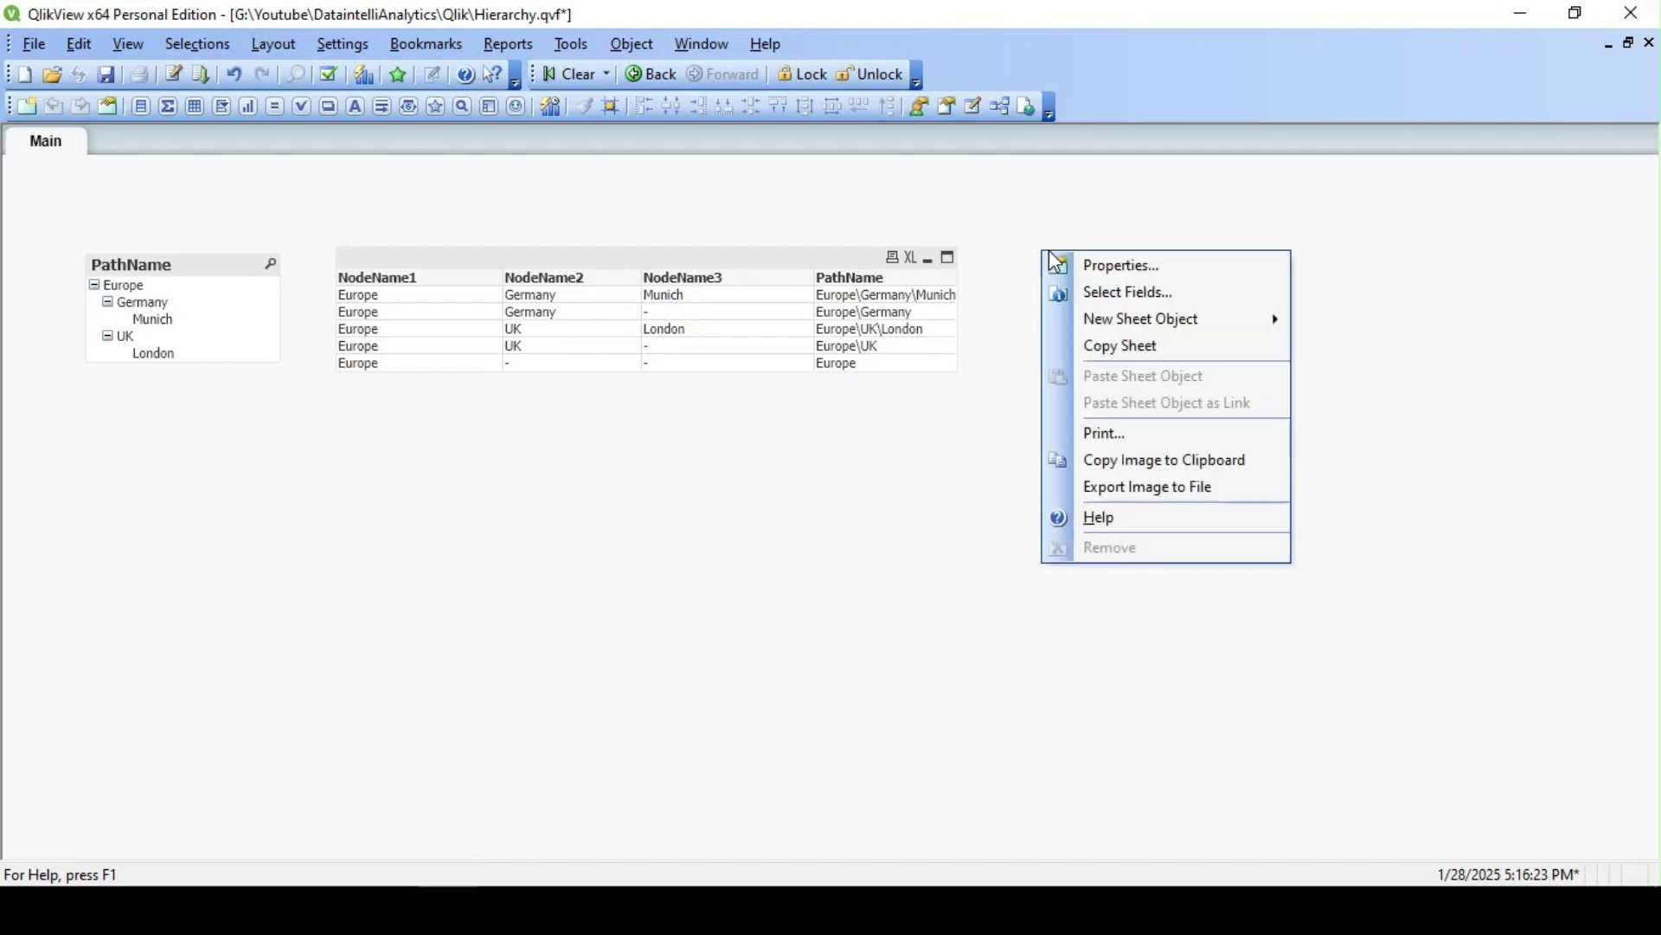
mouse_move(1252, 326)
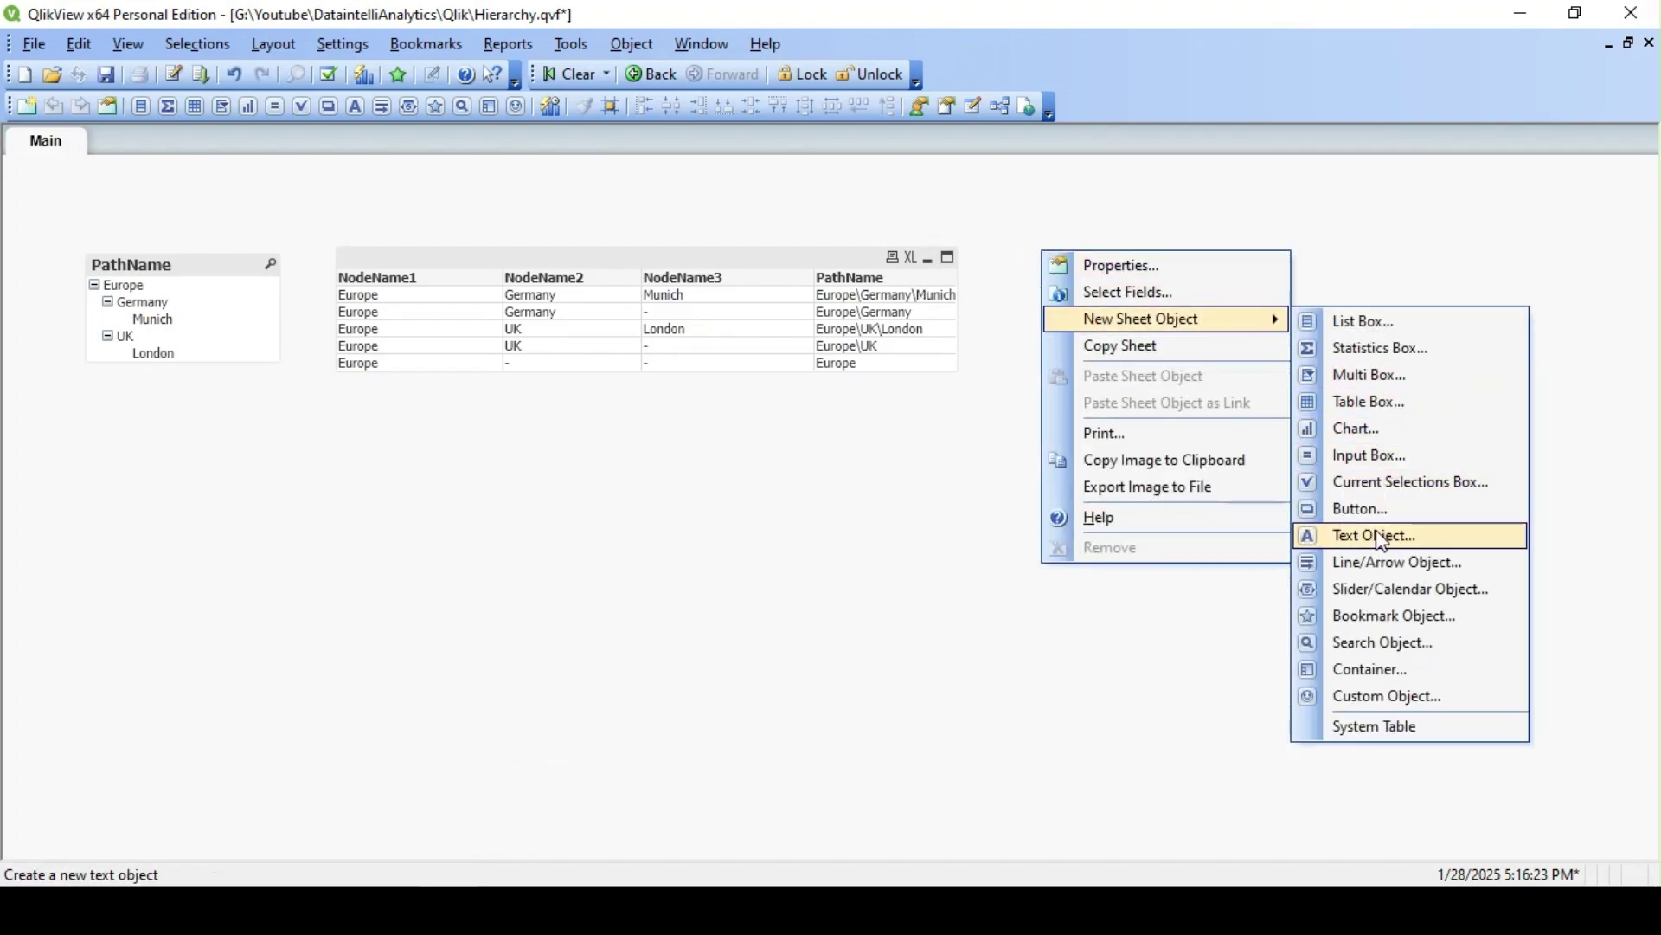
click(1398, 332)
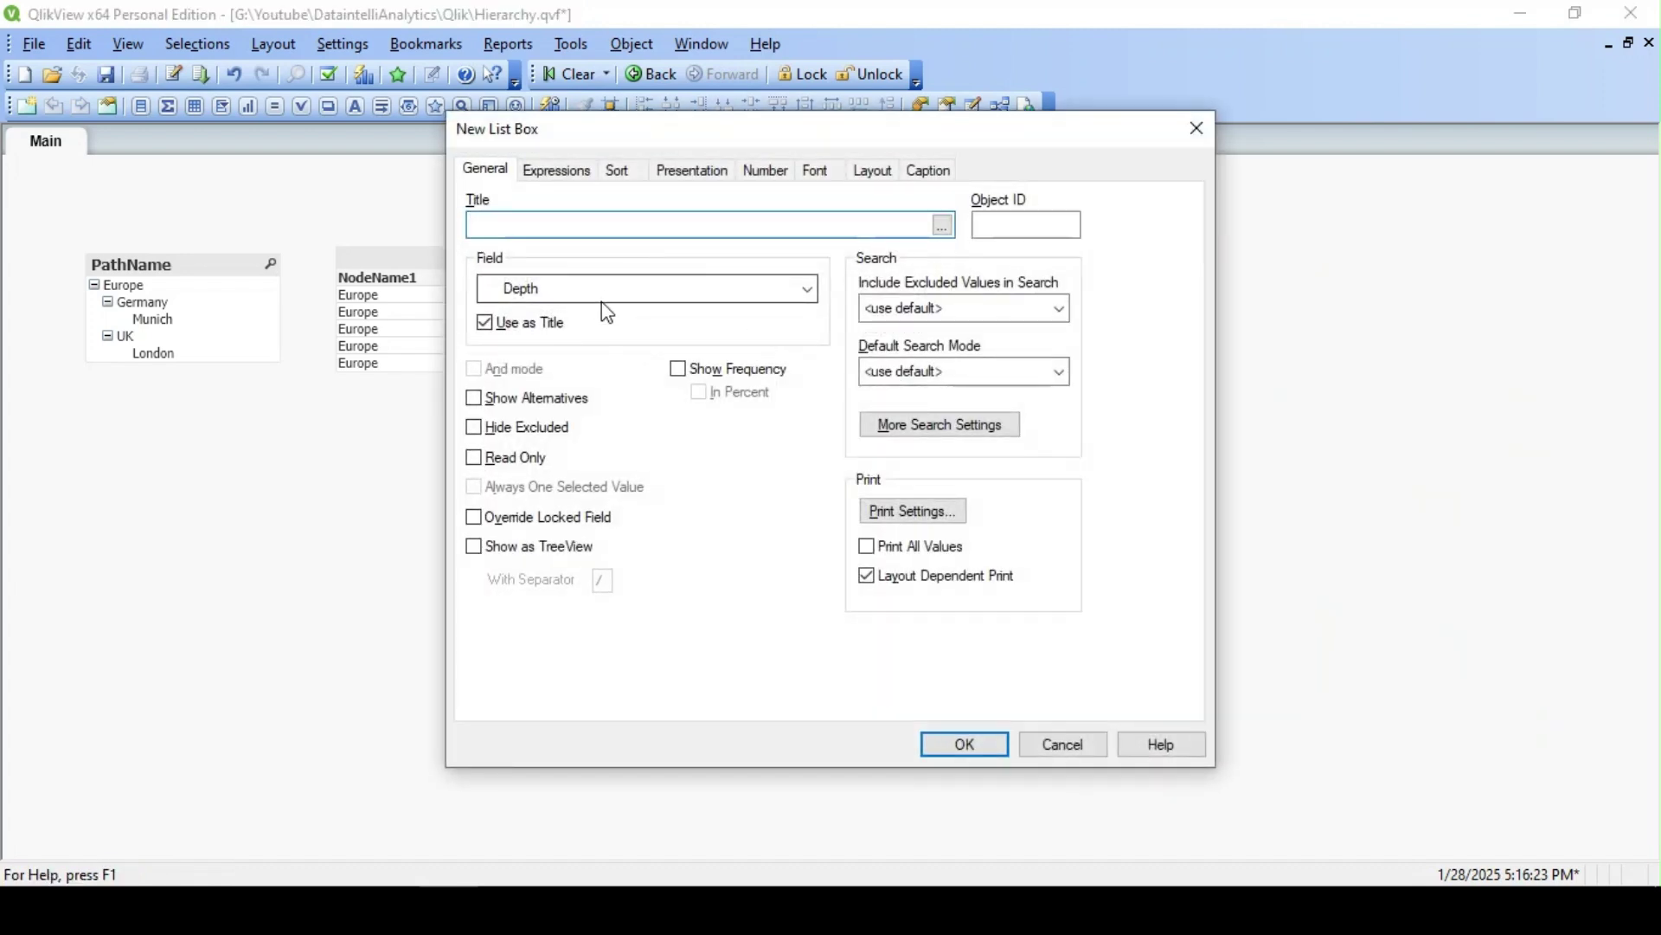
click(605, 292)
click(558, 471)
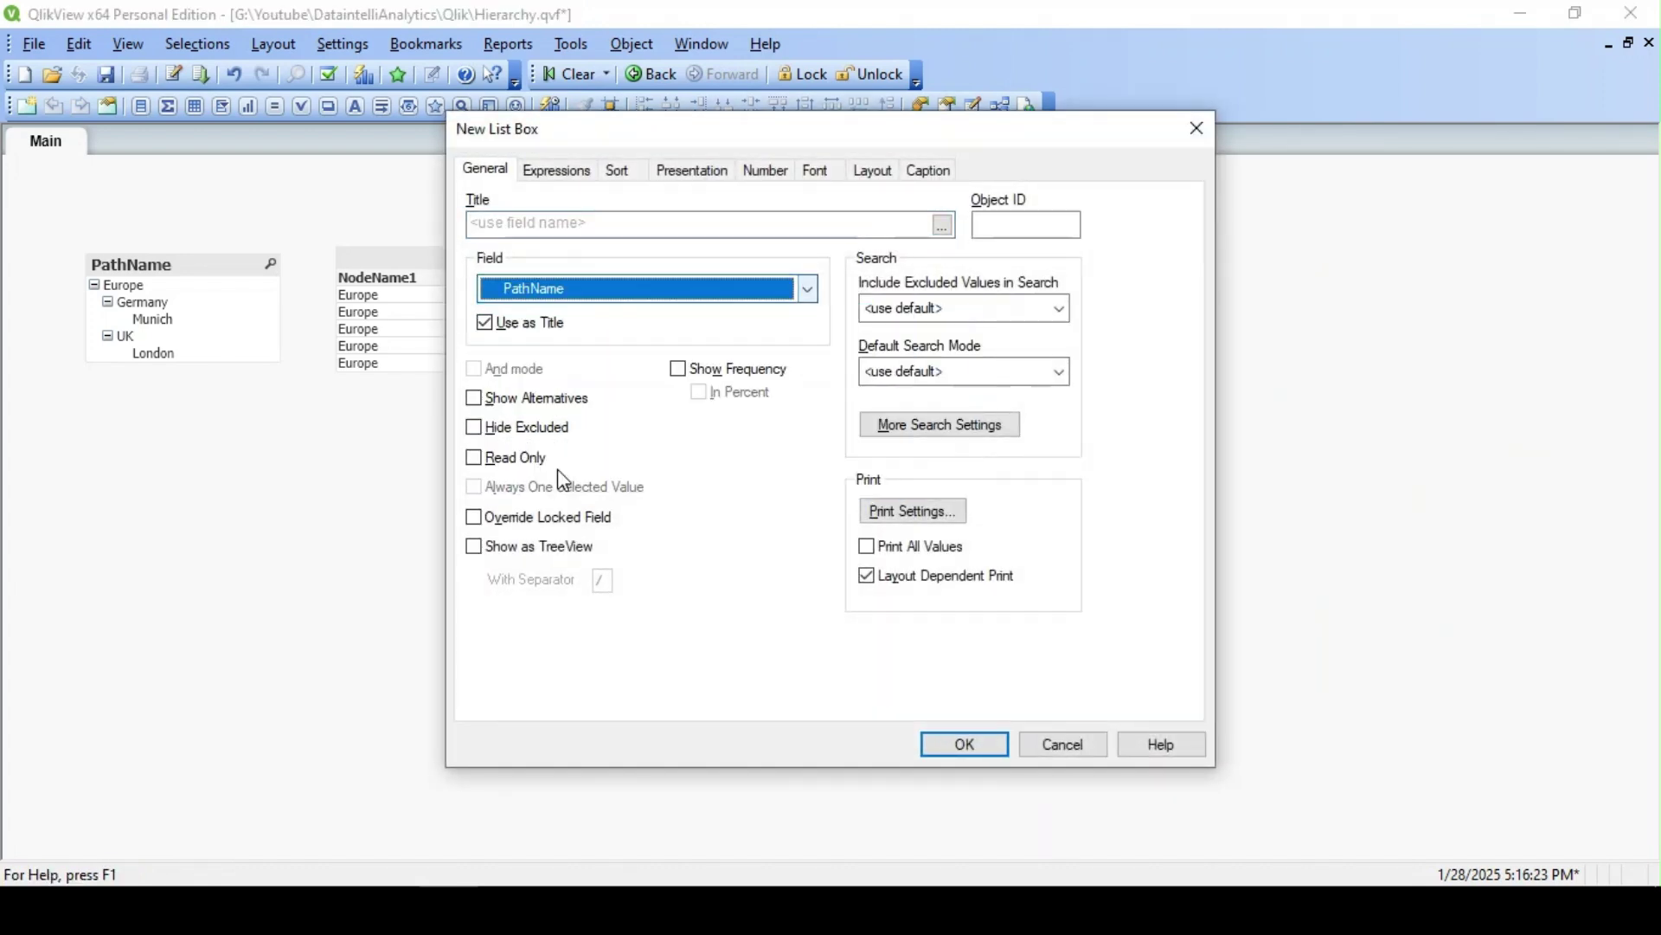
Show the PathName list box as a TreeView with the separator \ and create it
click(537, 547)
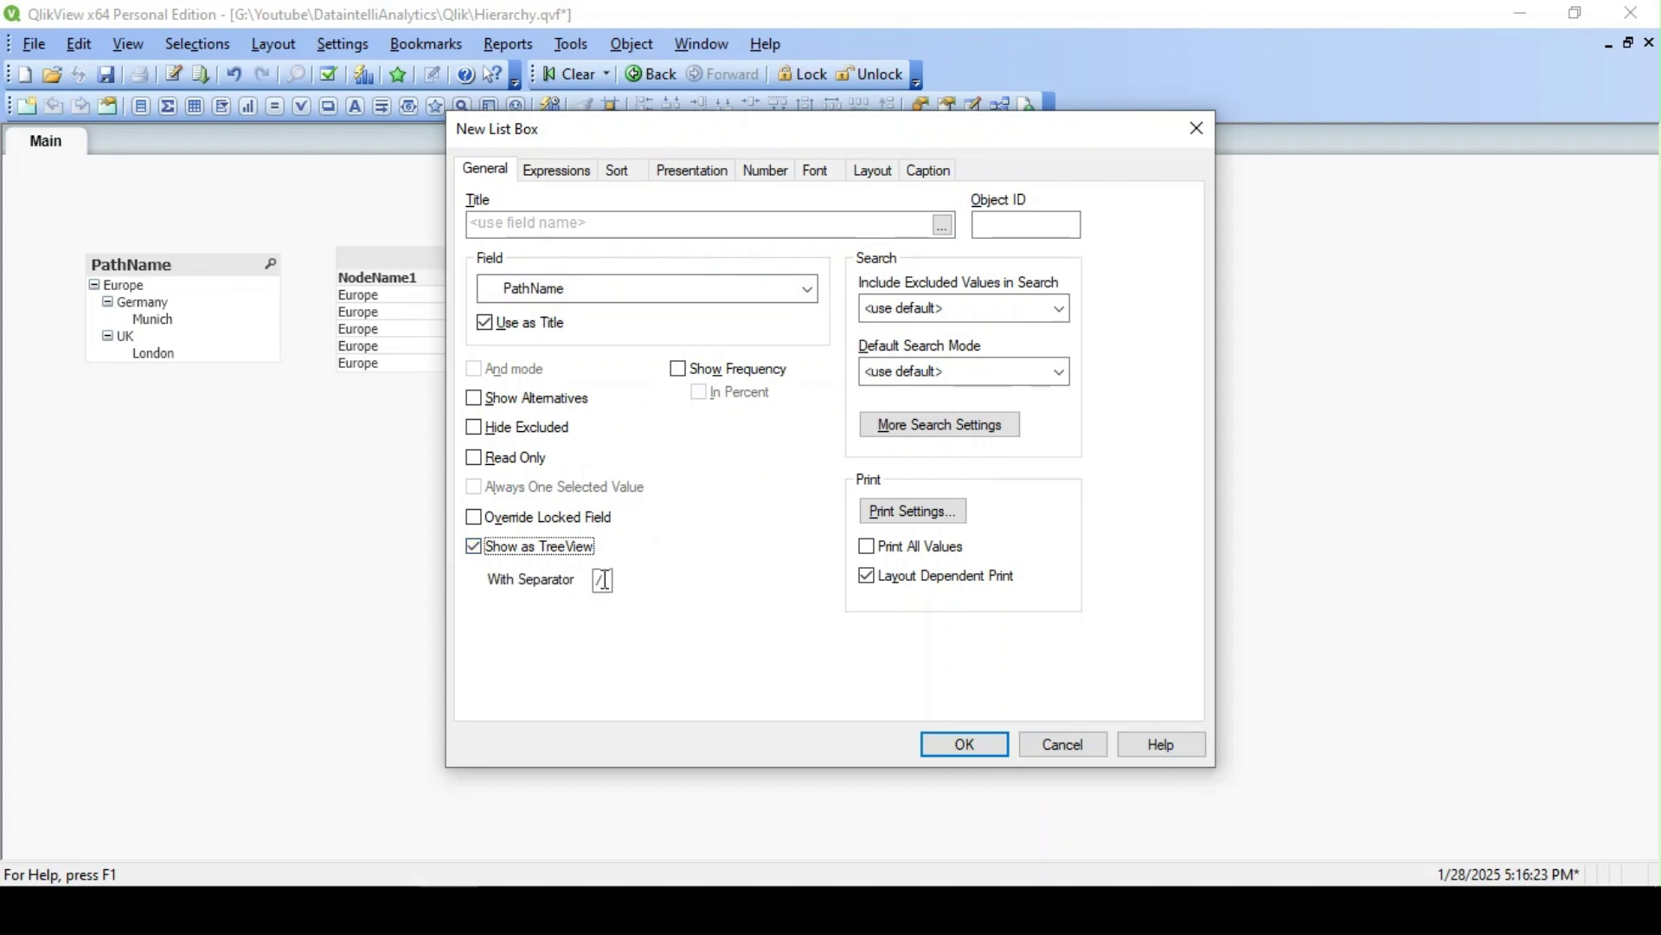
double_click(603, 581)
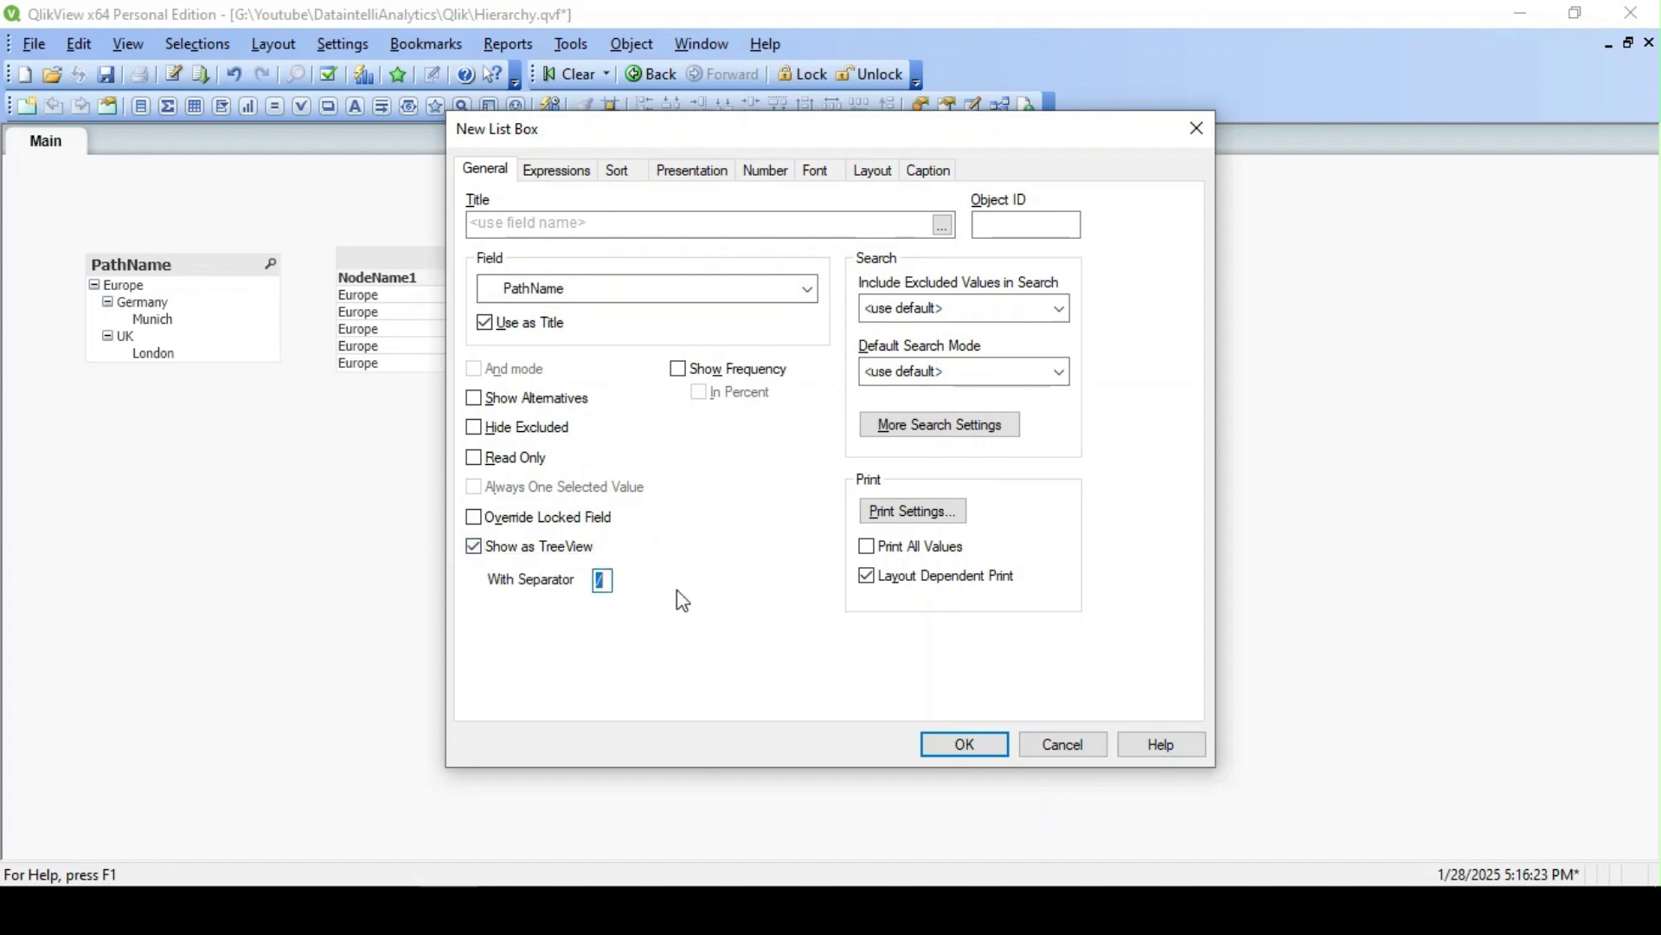
text(\)
click(974, 746)
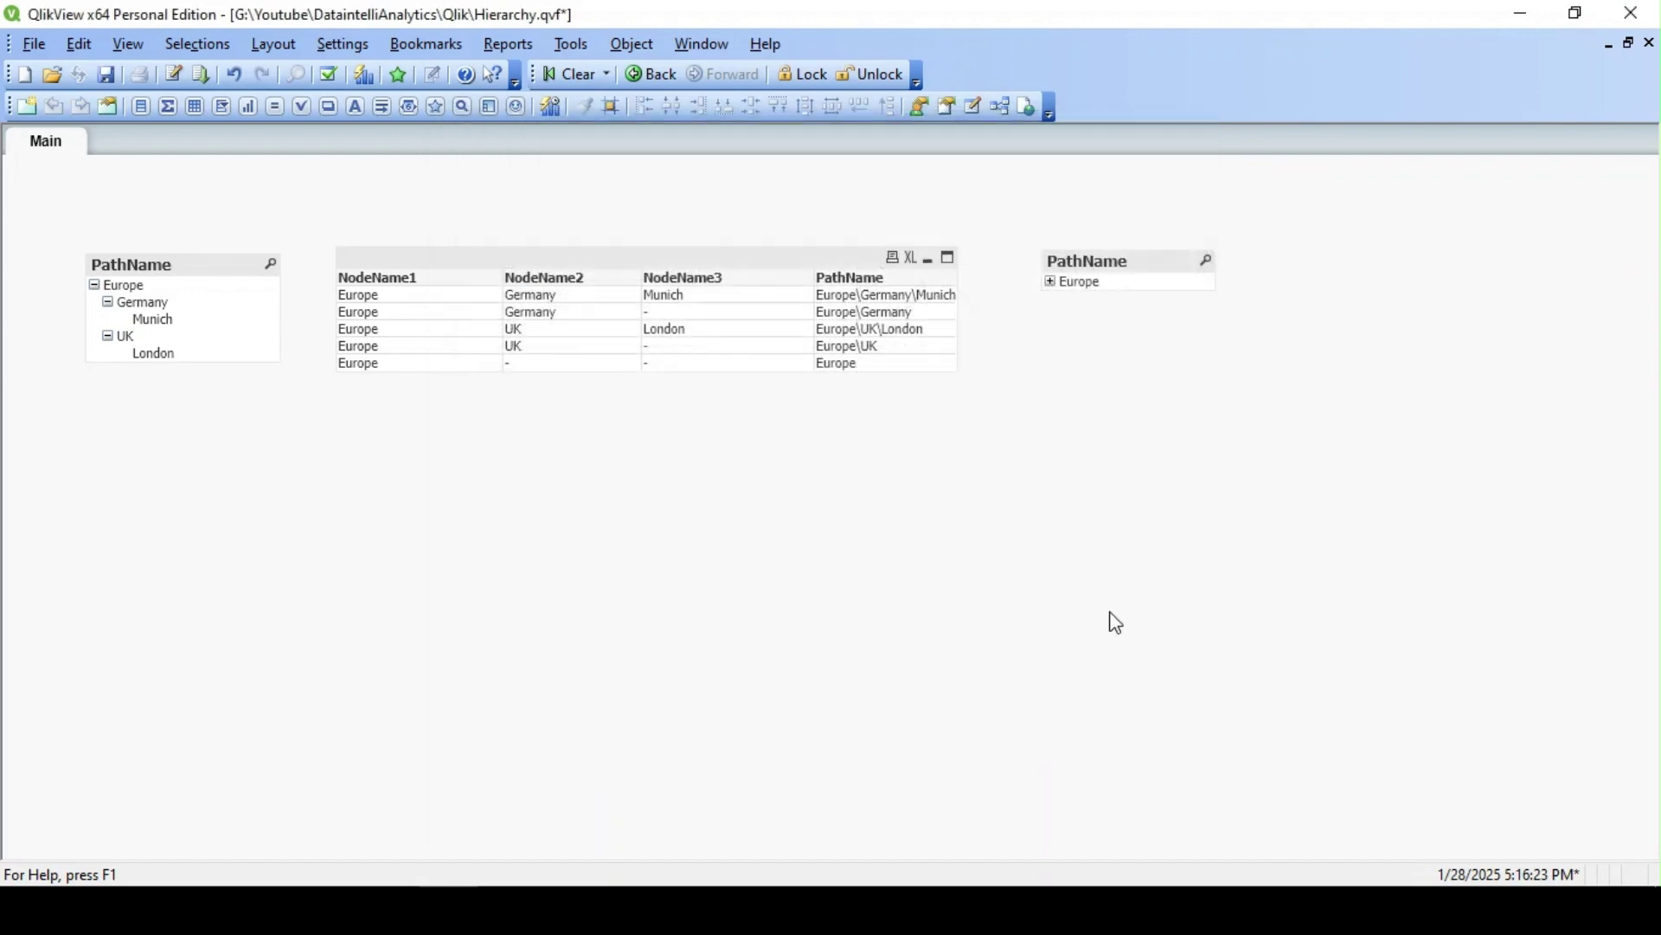
Expand the Europe, Germany and UK nodes in the new PathName list box
click(1054, 284)
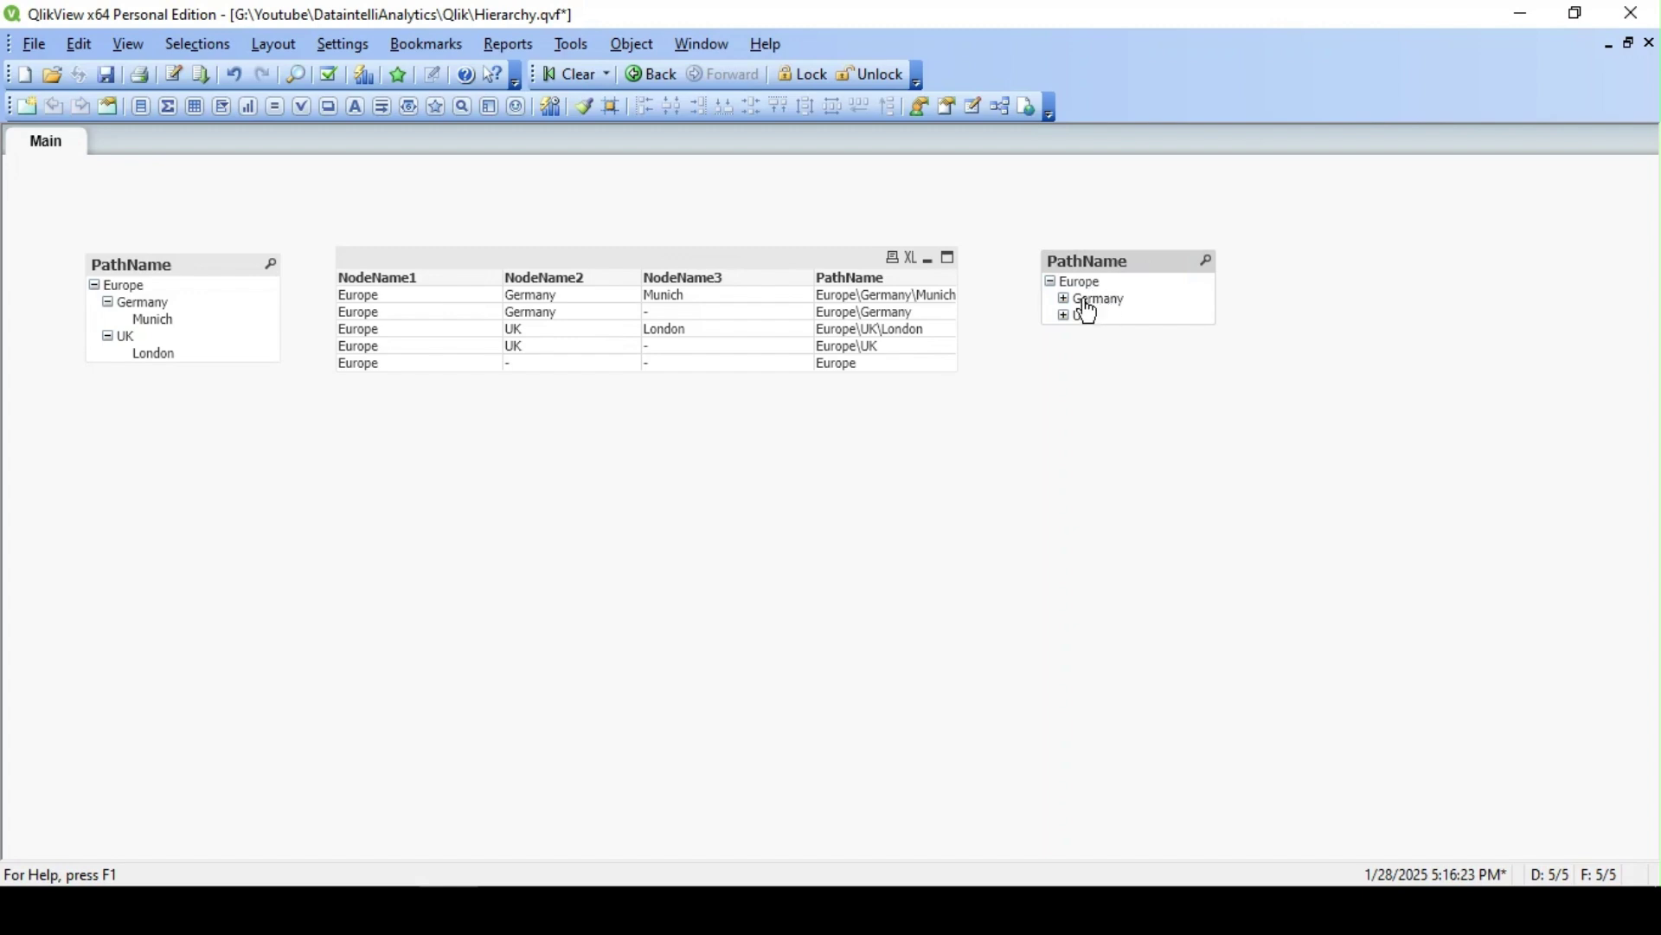
click(1065, 299)
click(1065, 333)
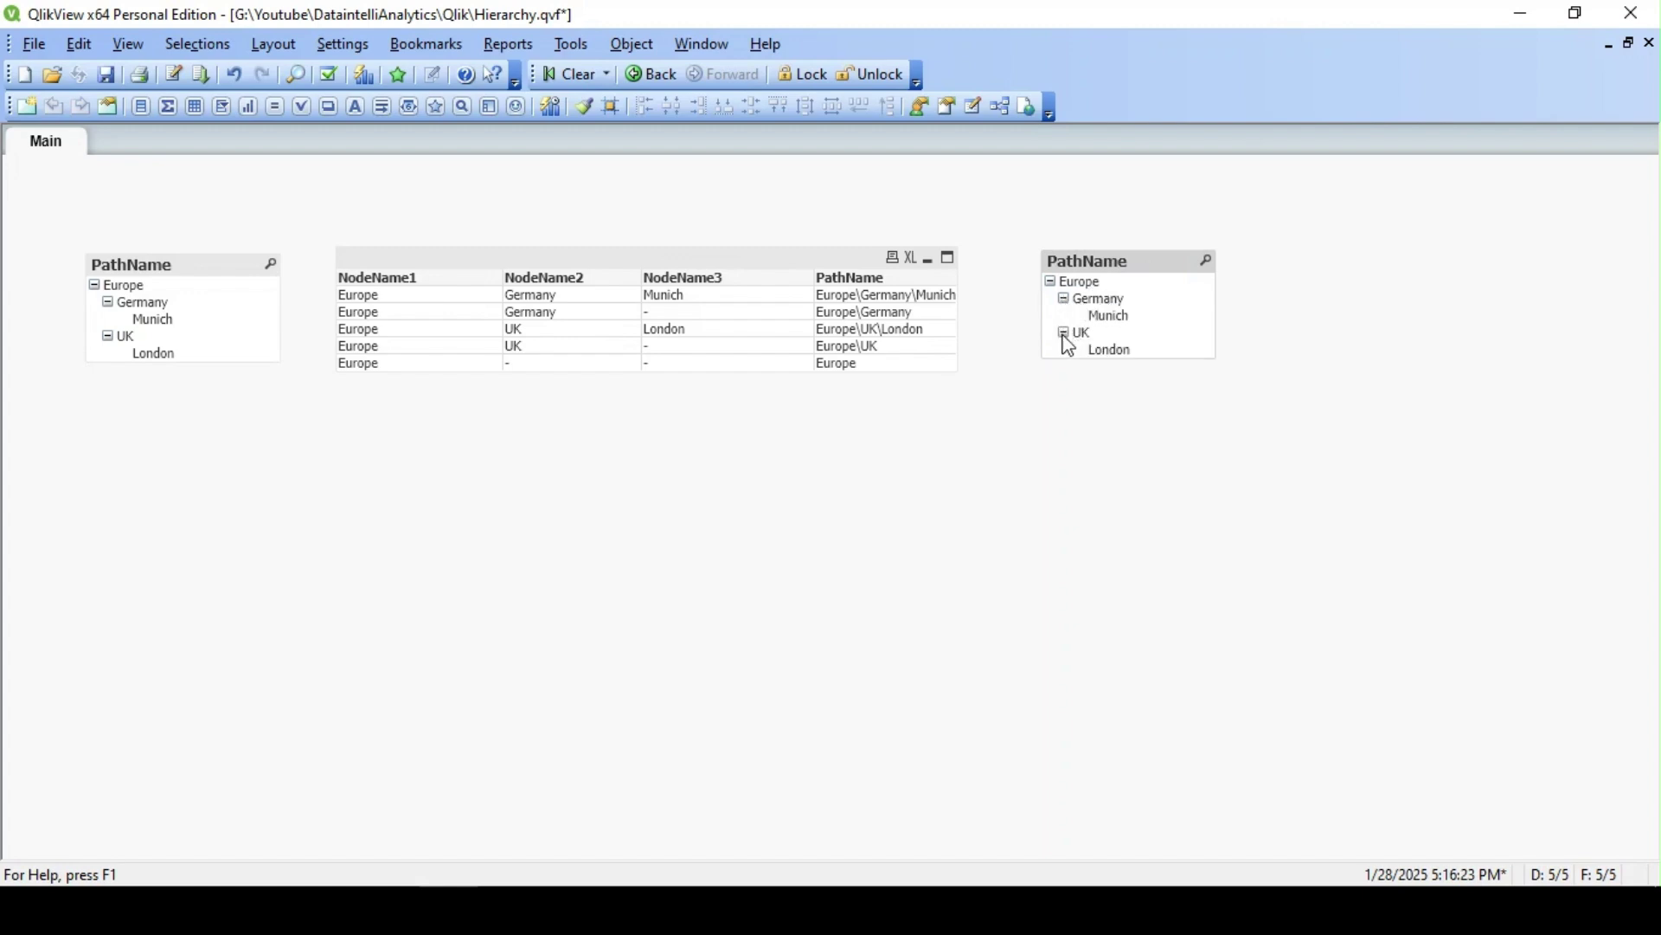
Switch back to the Hierarchy sheet in Qlik Sense Desktop and leave selection mode in the new org chart
drag(1139, 274, 1100, 261)
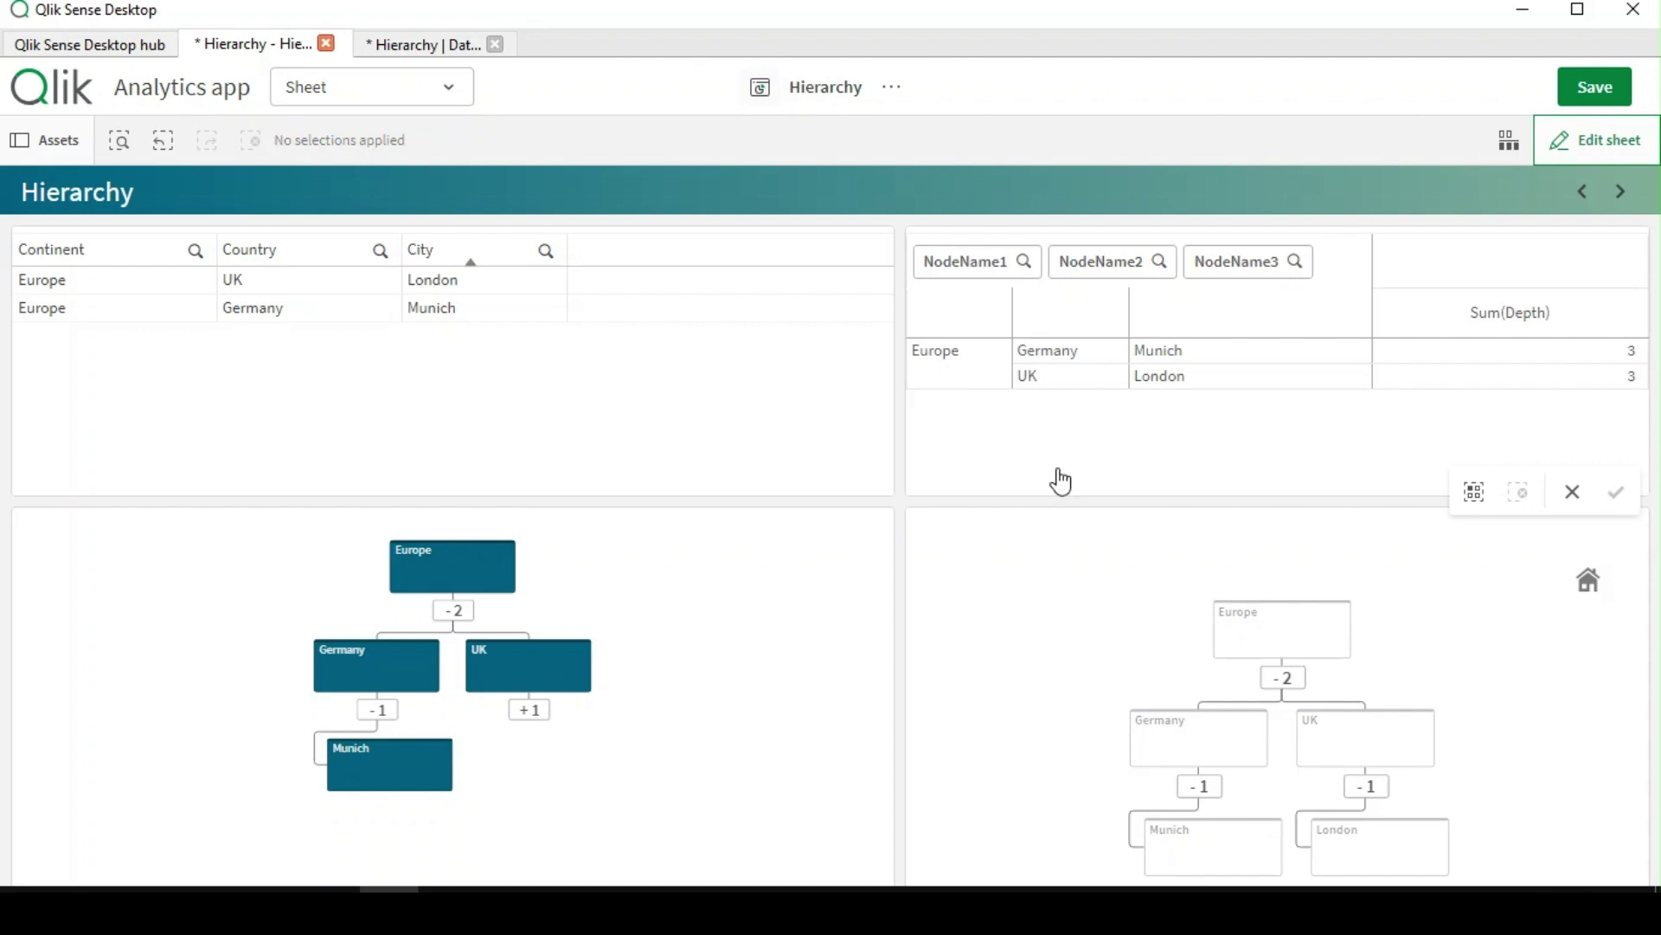
click(1012, 142)
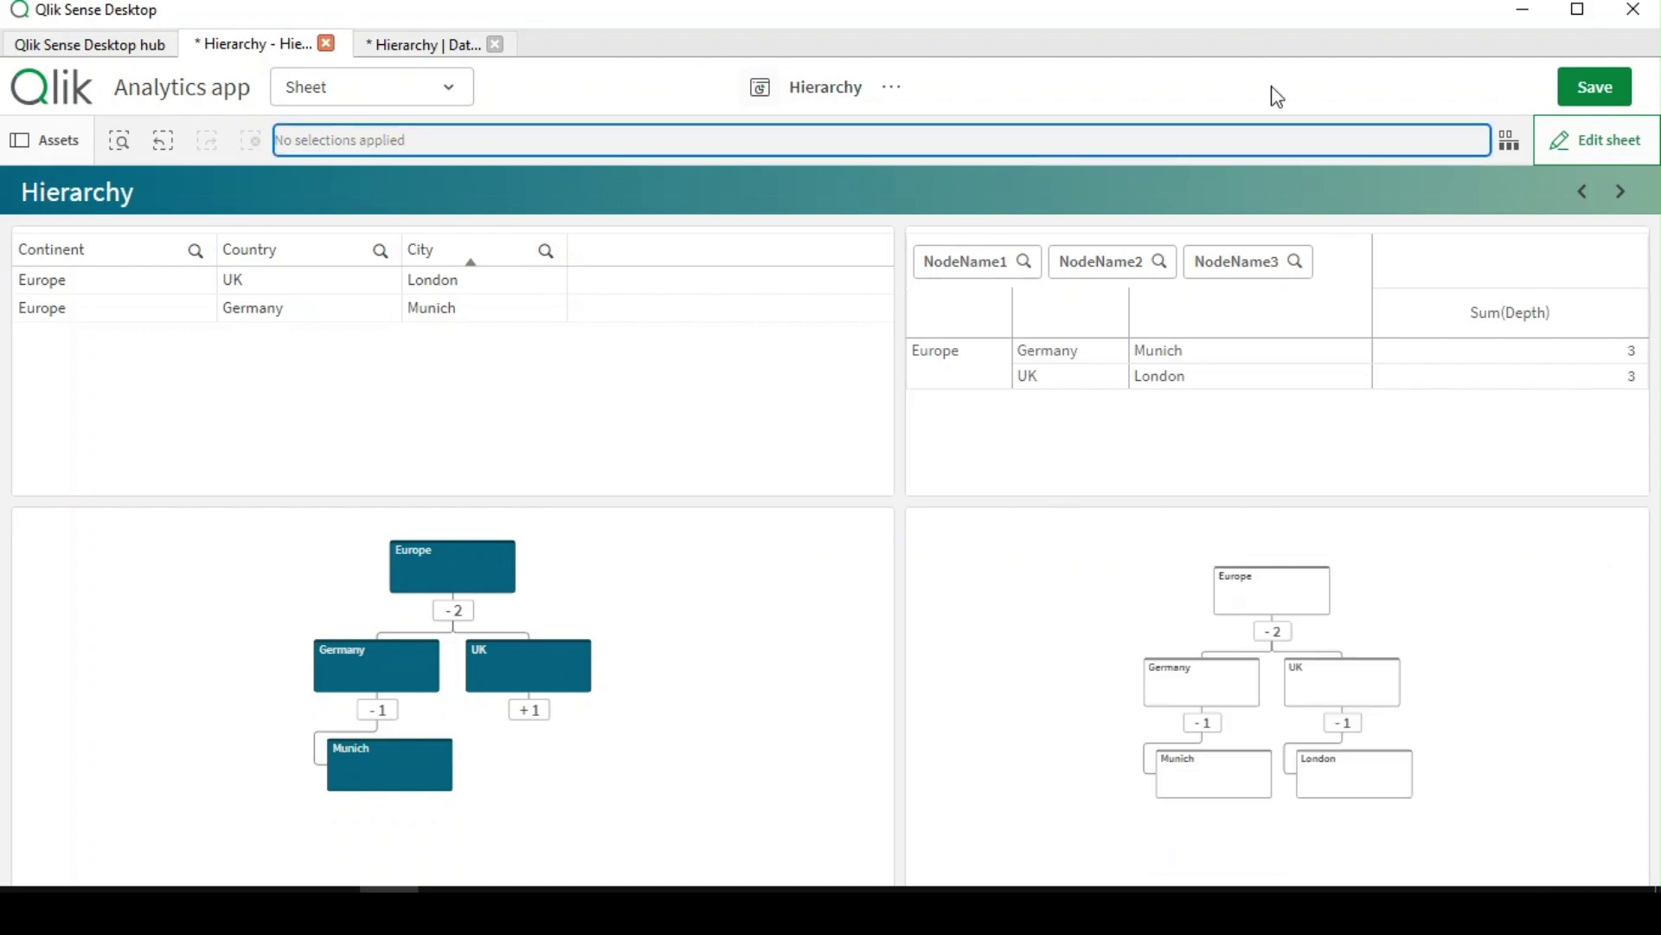